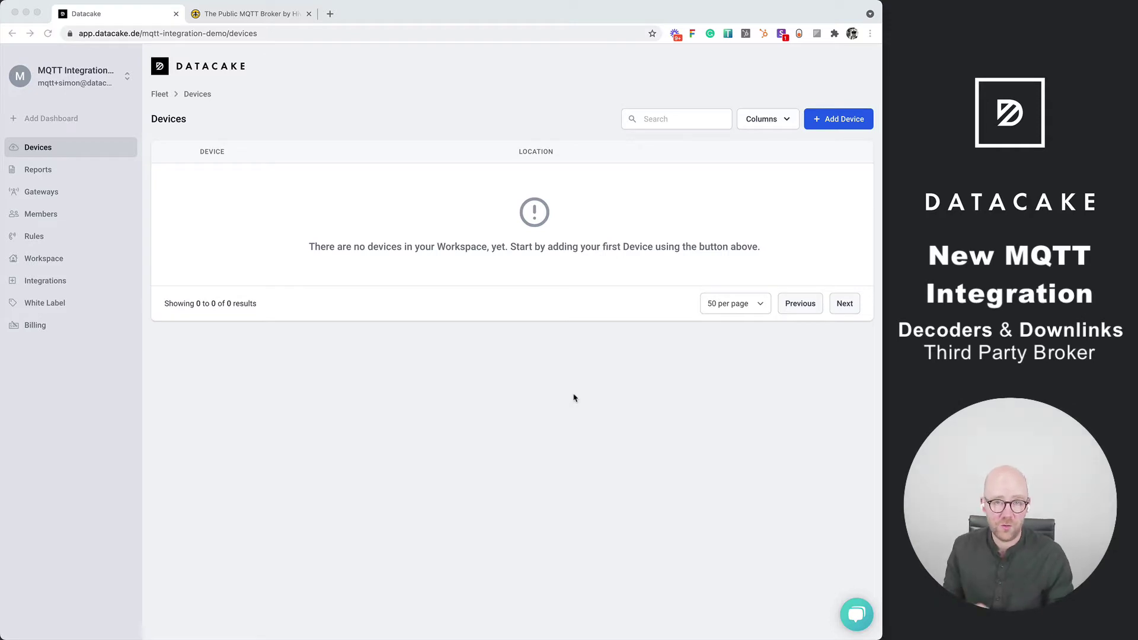
- Focus the browser showing Datacake's empty Devices list for the MQTT integration demo
click(425, 433)
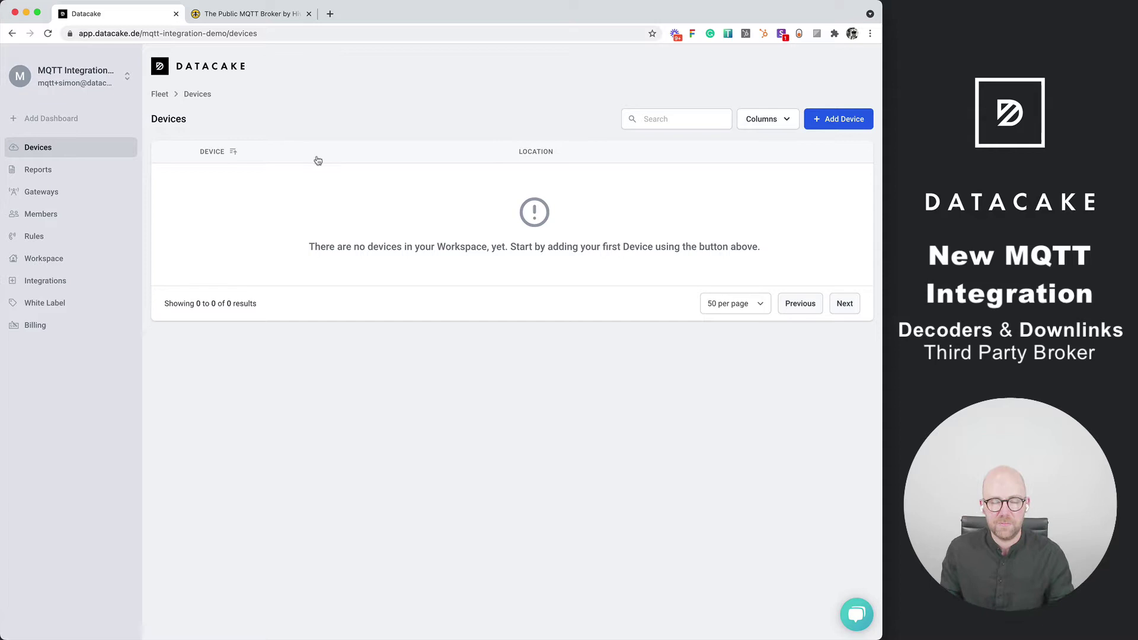
- Take the broker.hivemq.com address from the HiveMQ public broker page over to MQTT Explorer
click(285, 13)
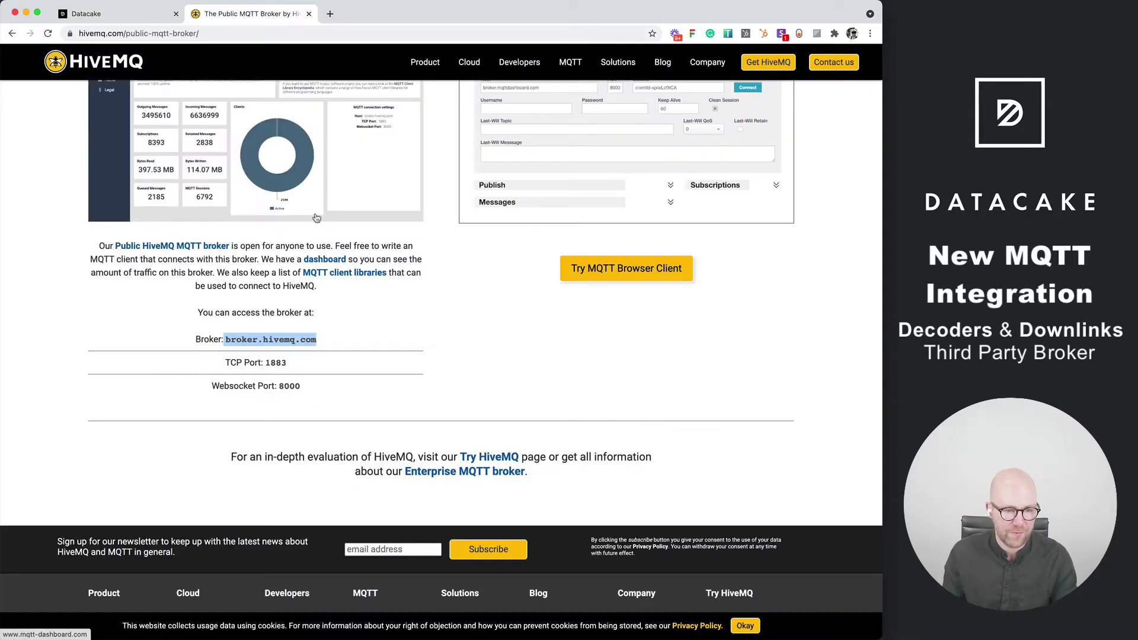
click(228, 341)
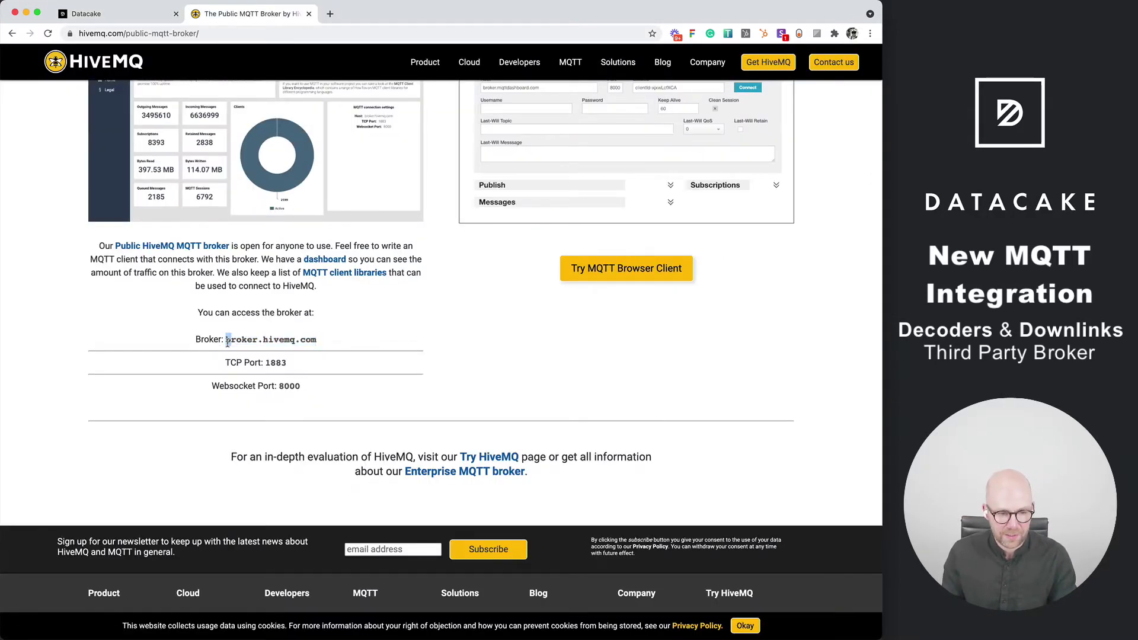
drag(228, 339, 333, 339)
key(super+Tab)
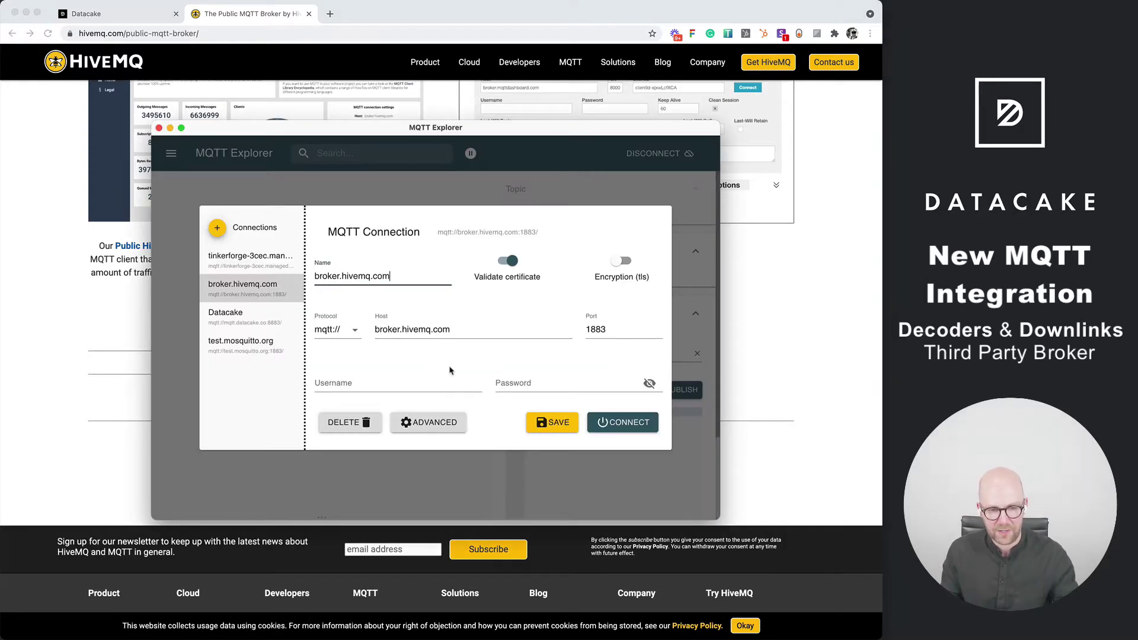
- Connect to broker.hivemq.com, search 'outdoor', and view the testtopic/outdoor JSON temperature and humidity reading
click(622, 423)
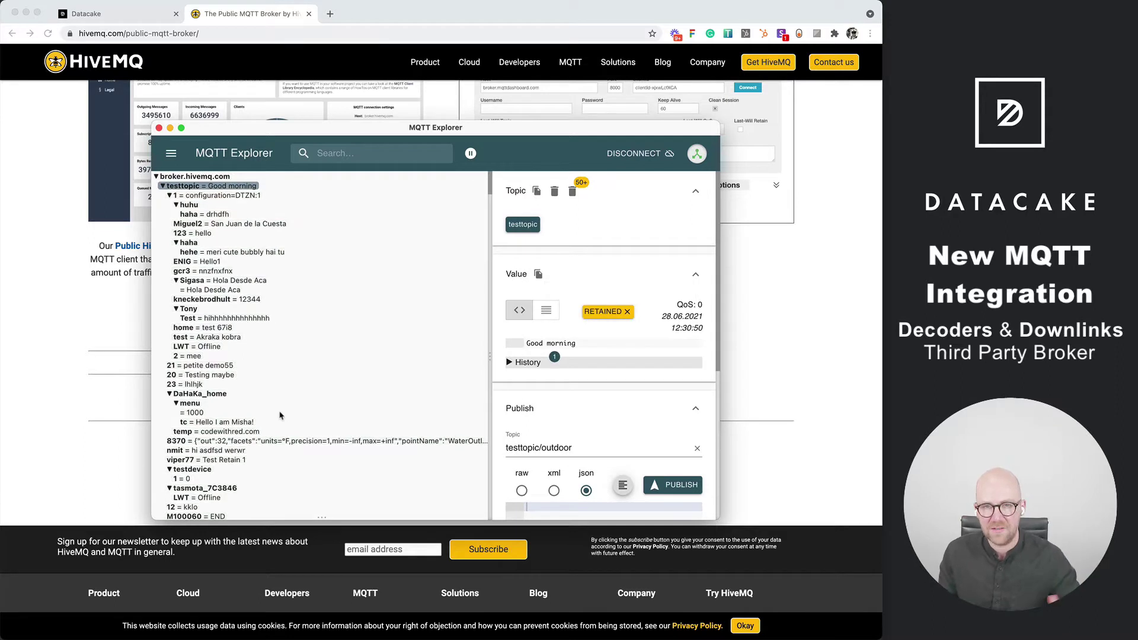
click(363, 156)
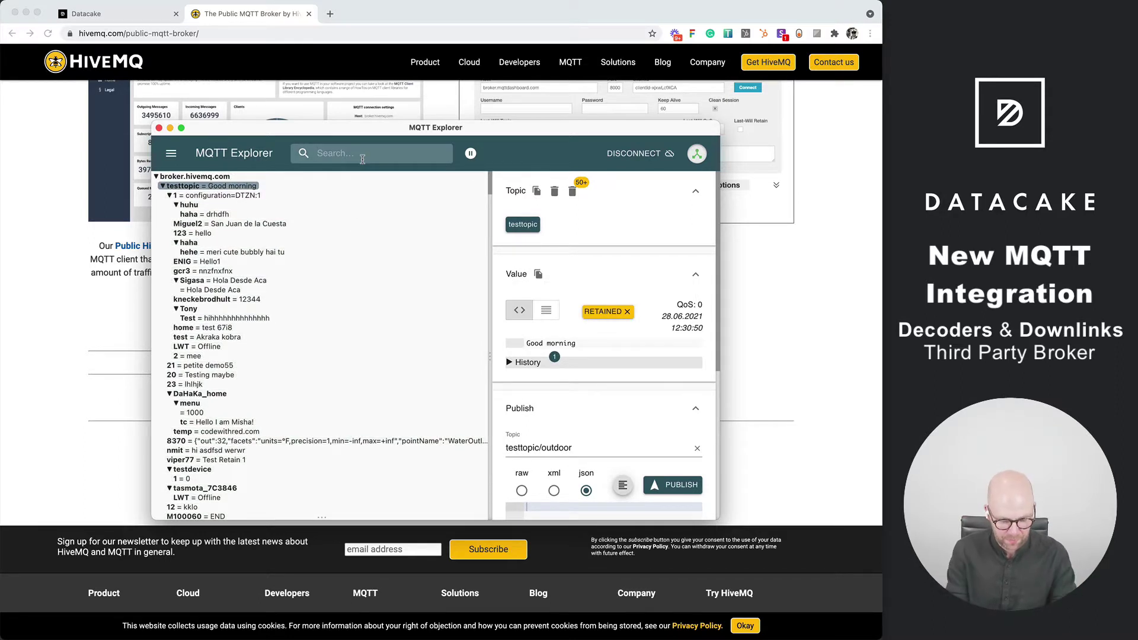
text(outdoor)
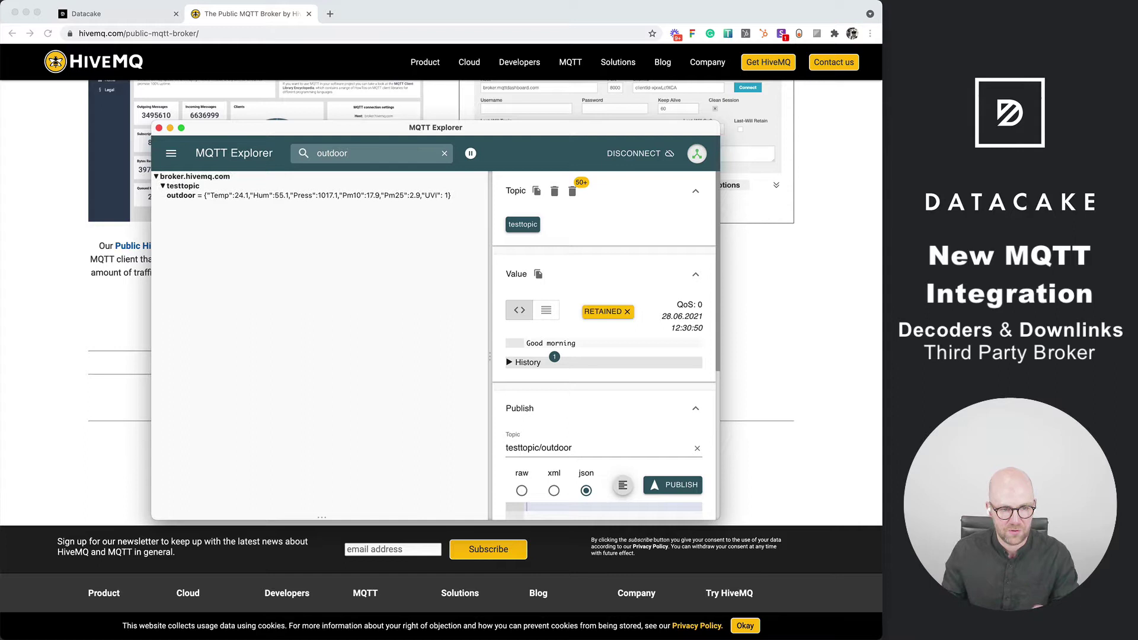
click(344, 198)
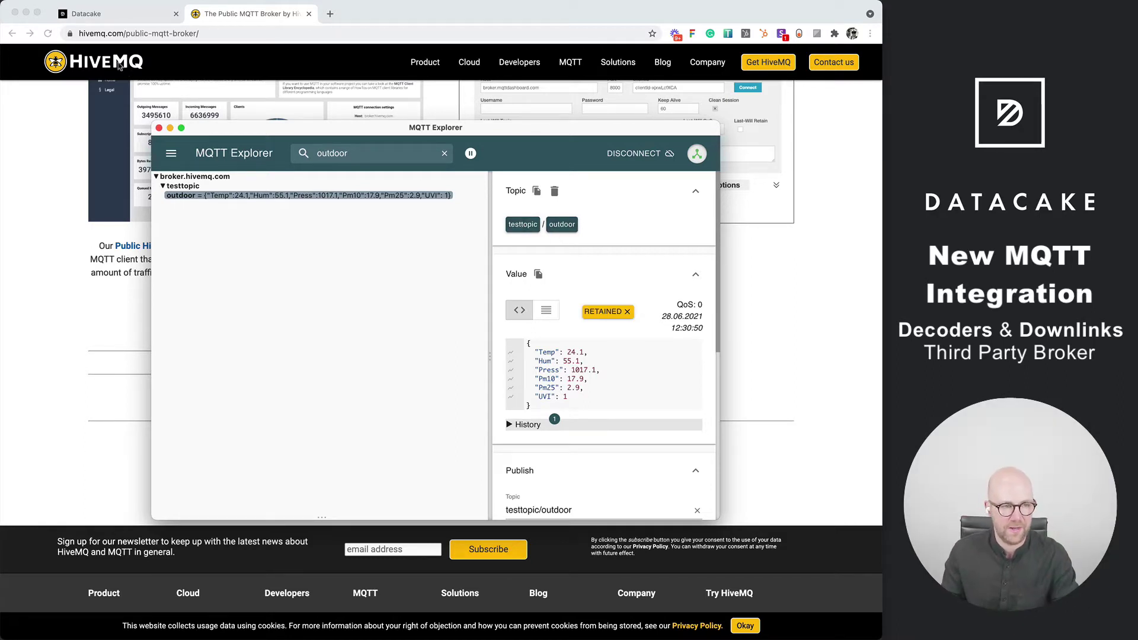
click(118, 18)
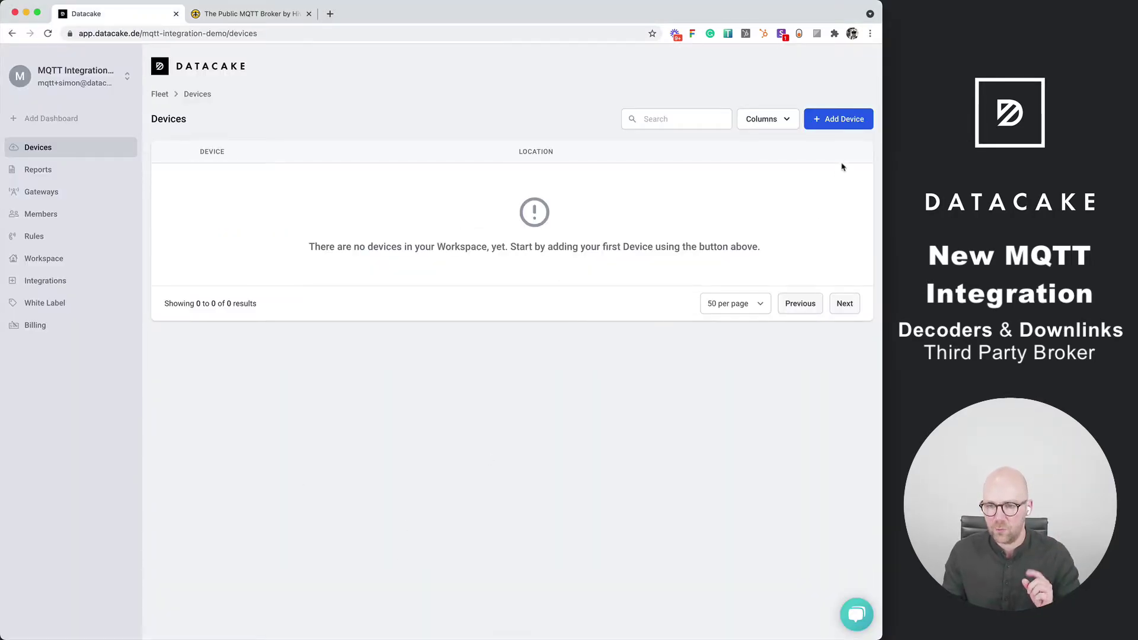
- Create an API device 'Hive Device 01', serial hivemq01, under new product 'Hive Device', Free plan
click(844, 119)
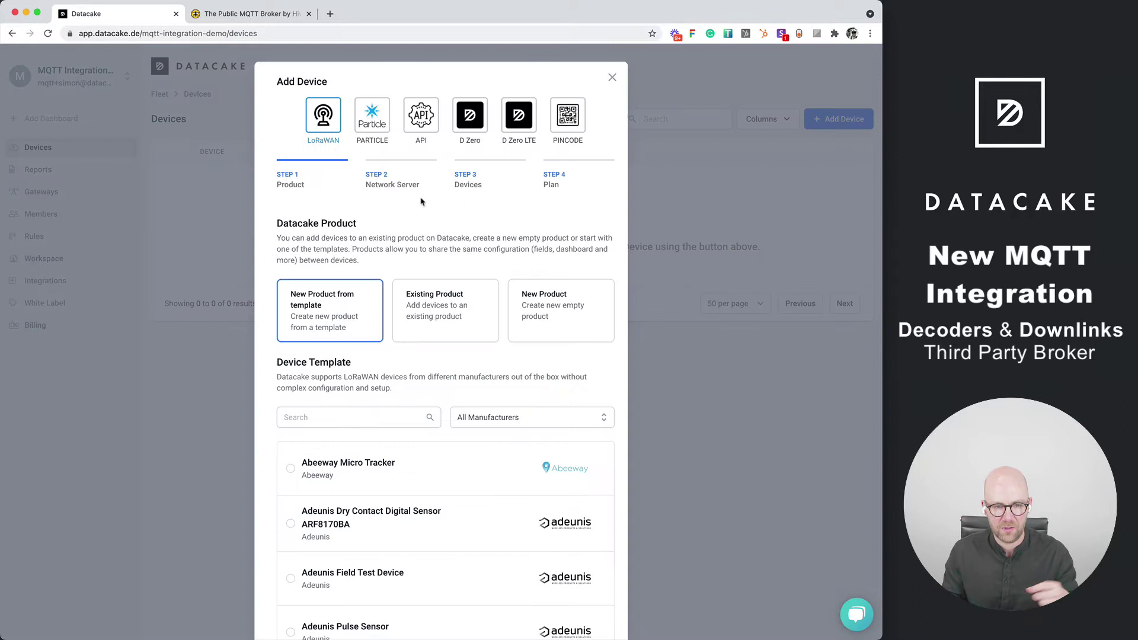
click(428, 122)
click(363, 498)
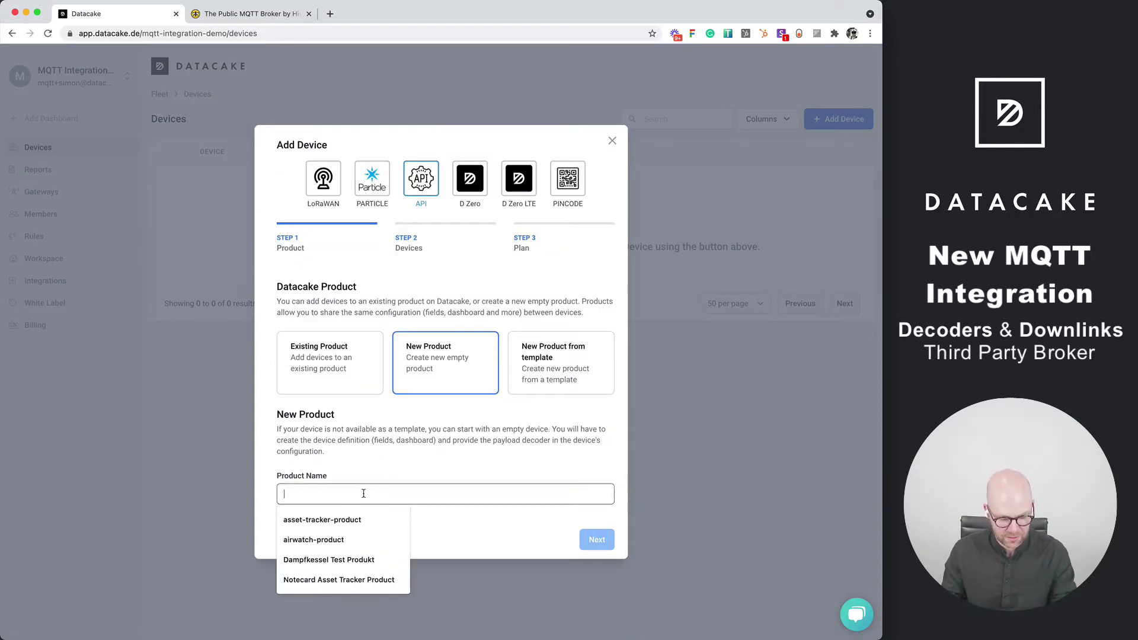
text(Hive Device)
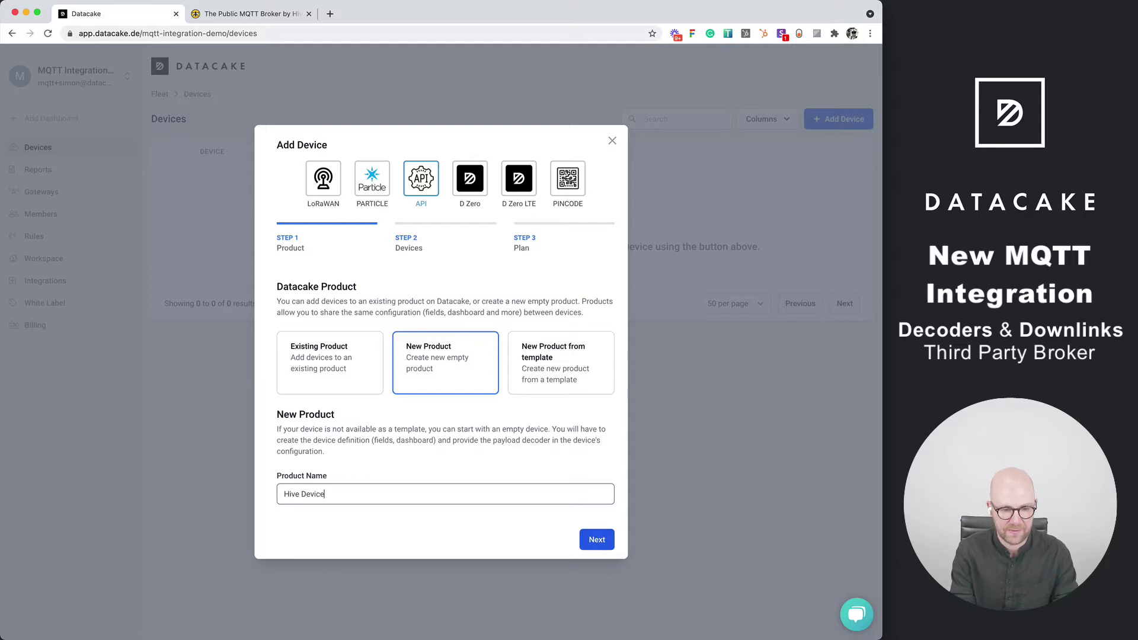
click(596, 539)
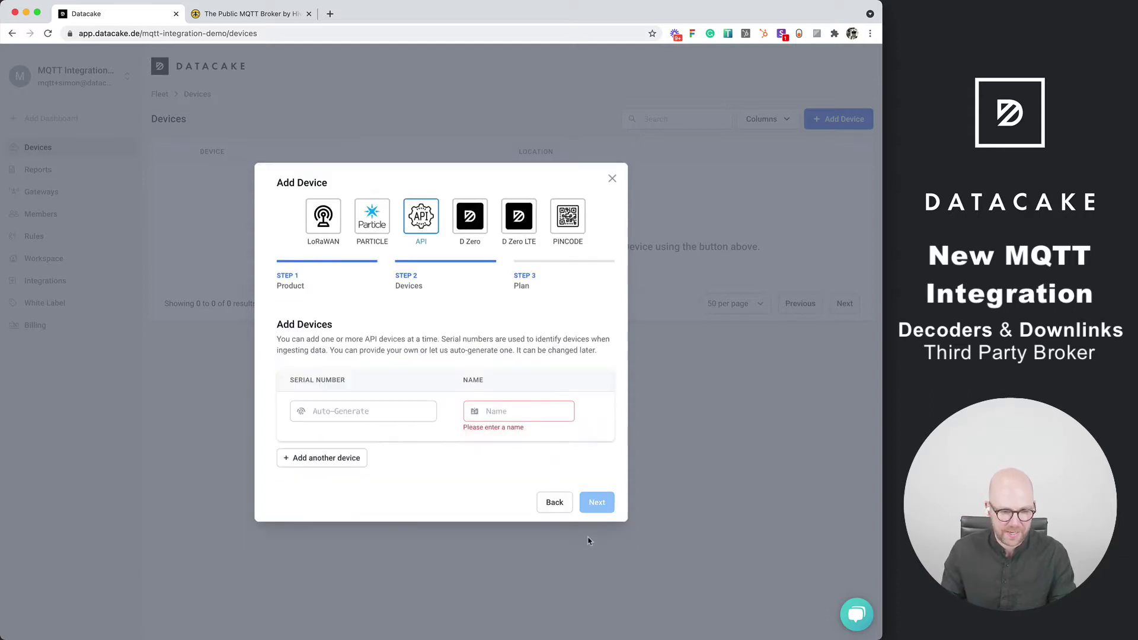
click(351, 414)
text(hivemq01)
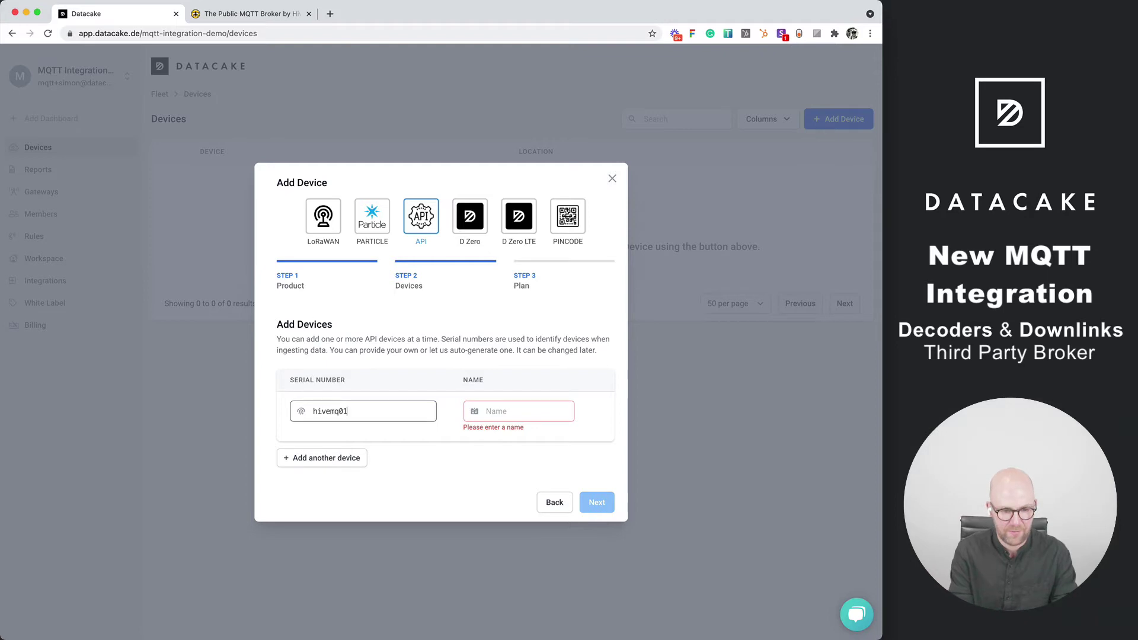
click(522, 410)
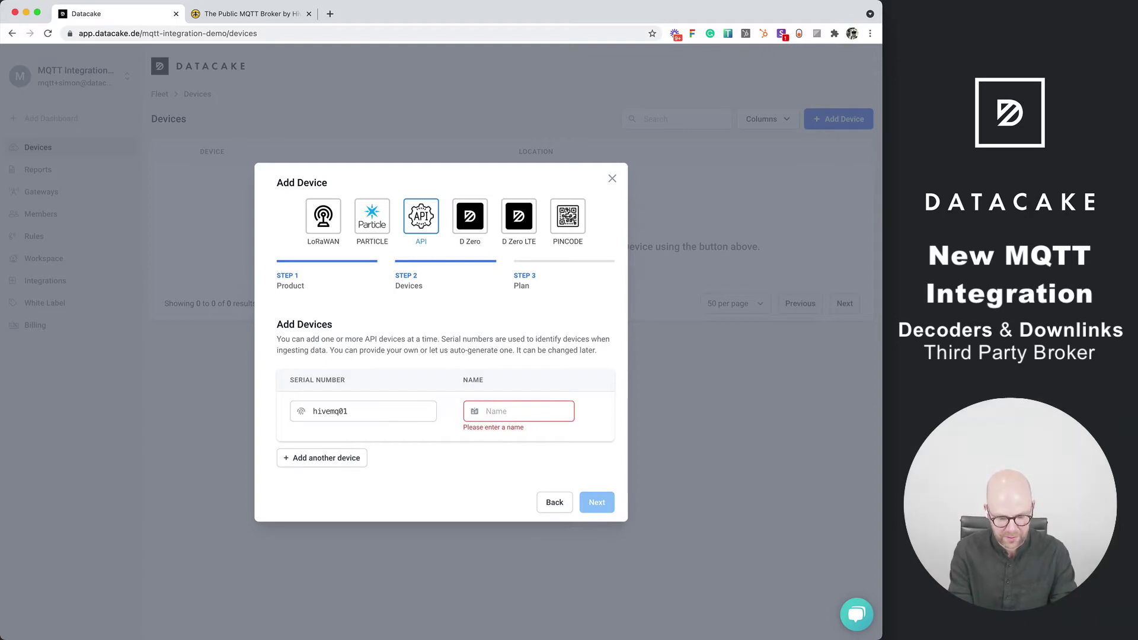
text(Hive Dev)
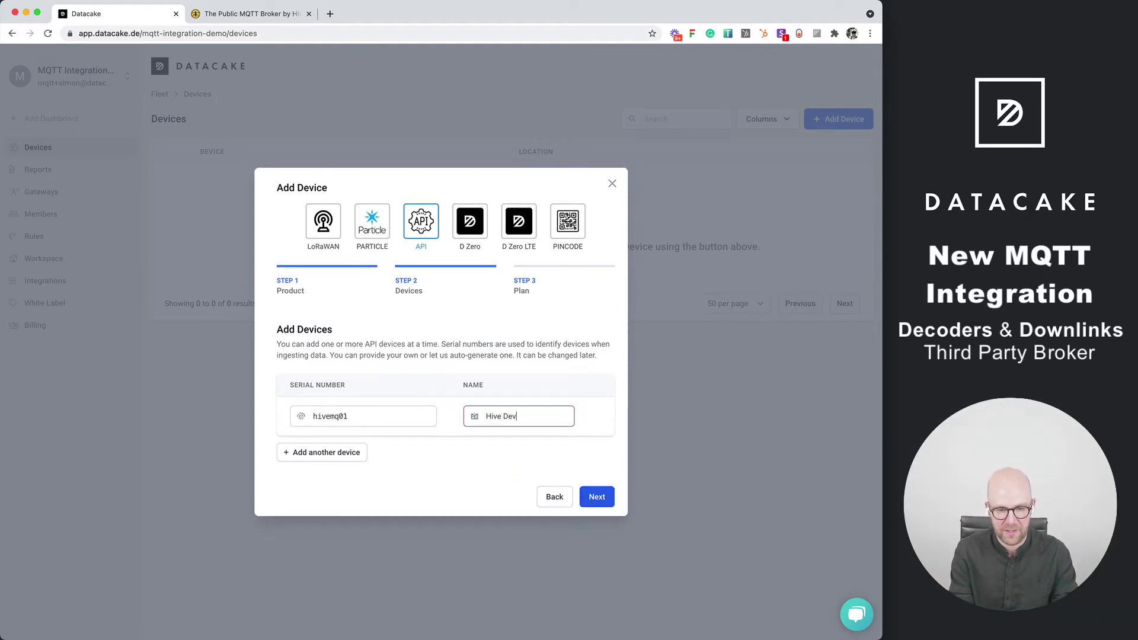
text(ice 01)
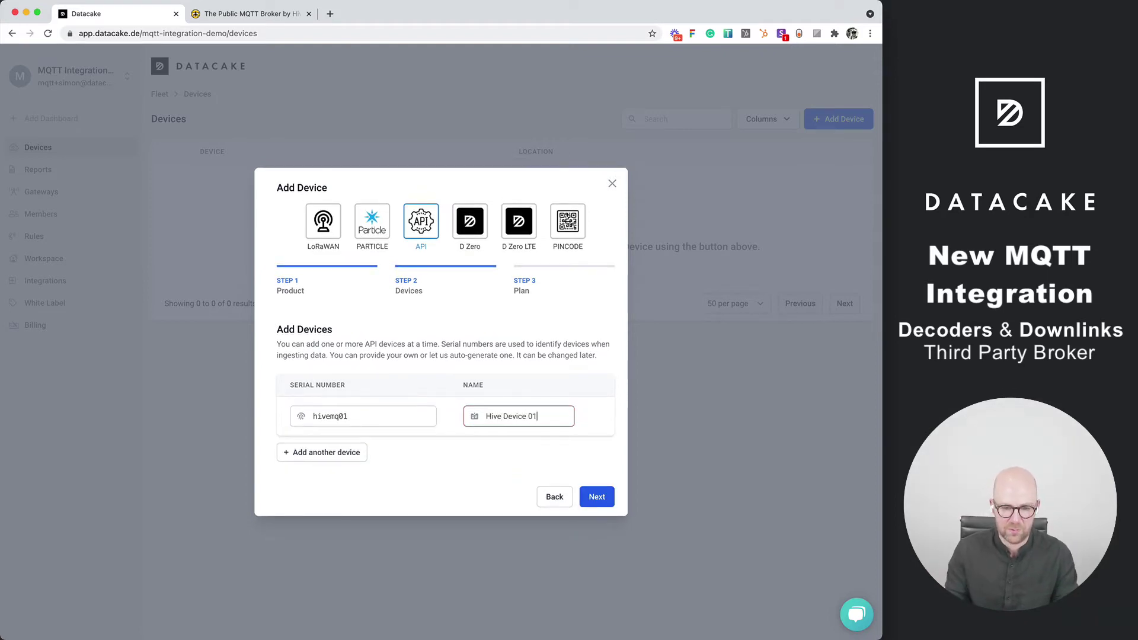
click(611, 498)
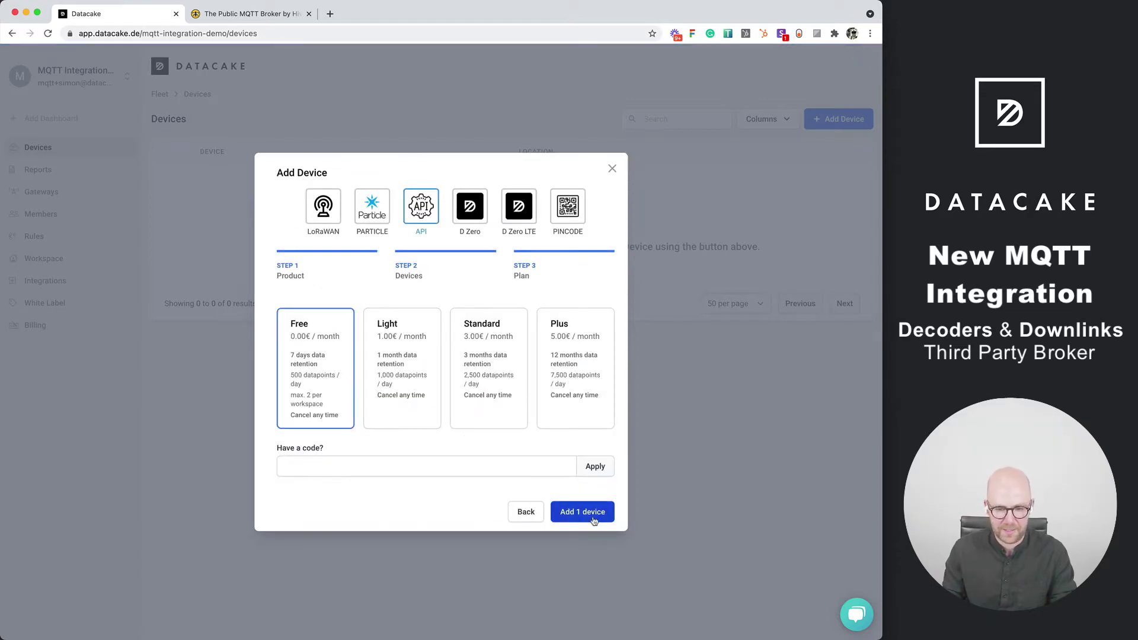
click(583, 512)
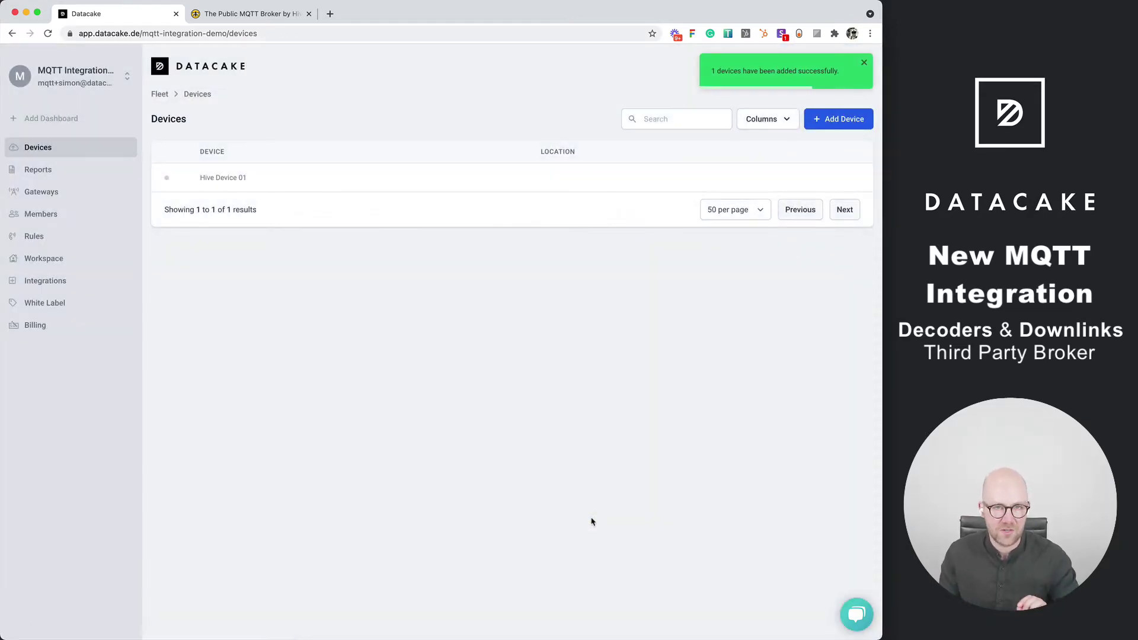
- Open Hive Device 01's Configuration and start adding a new MQTT server
click(239, 184)
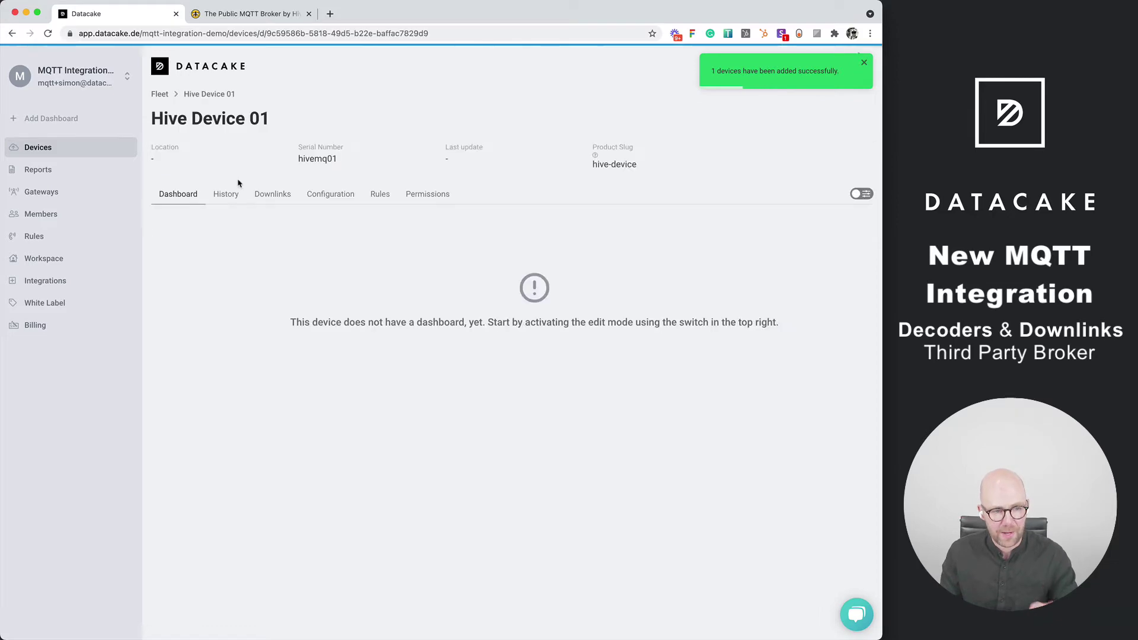
click(315, 193)
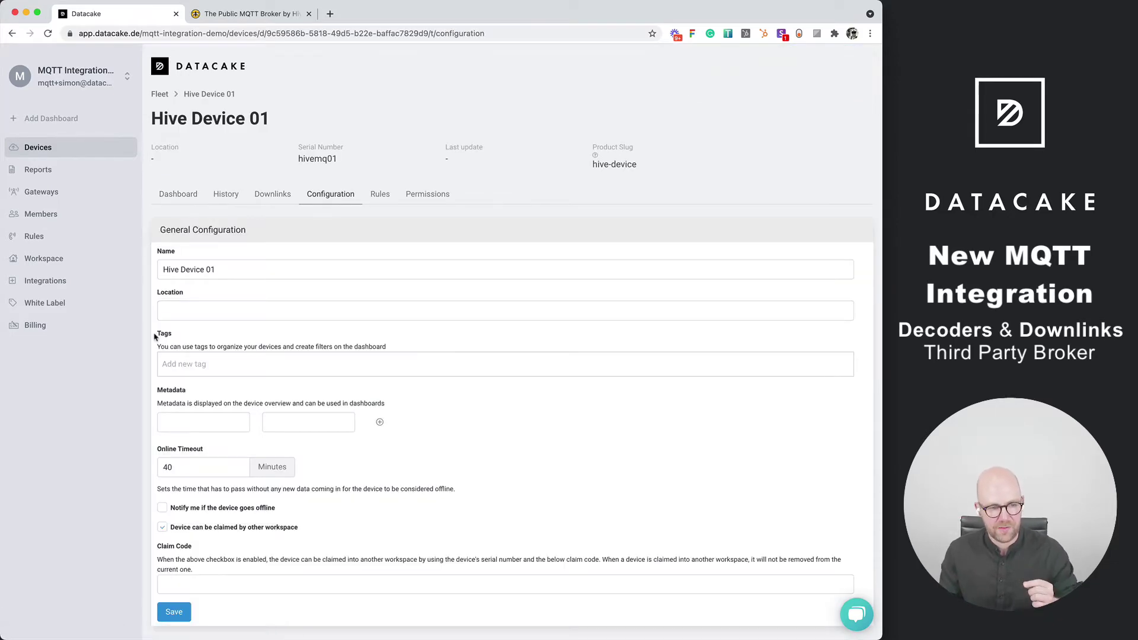
scroll(155, 336, down, 20)
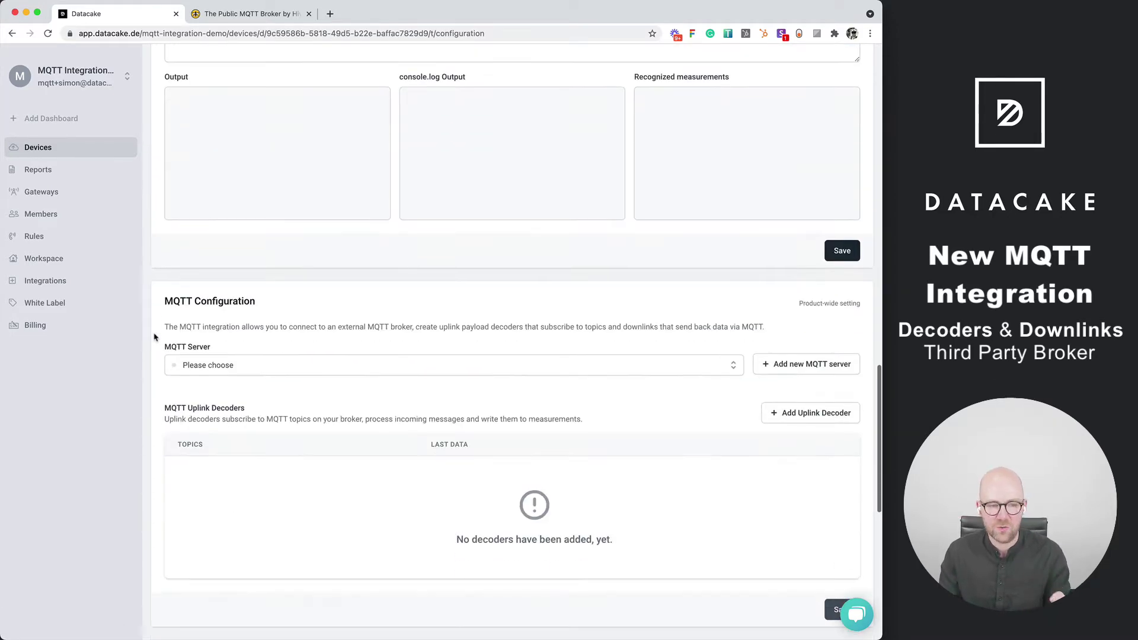
scroll(154, 337, down, 2)
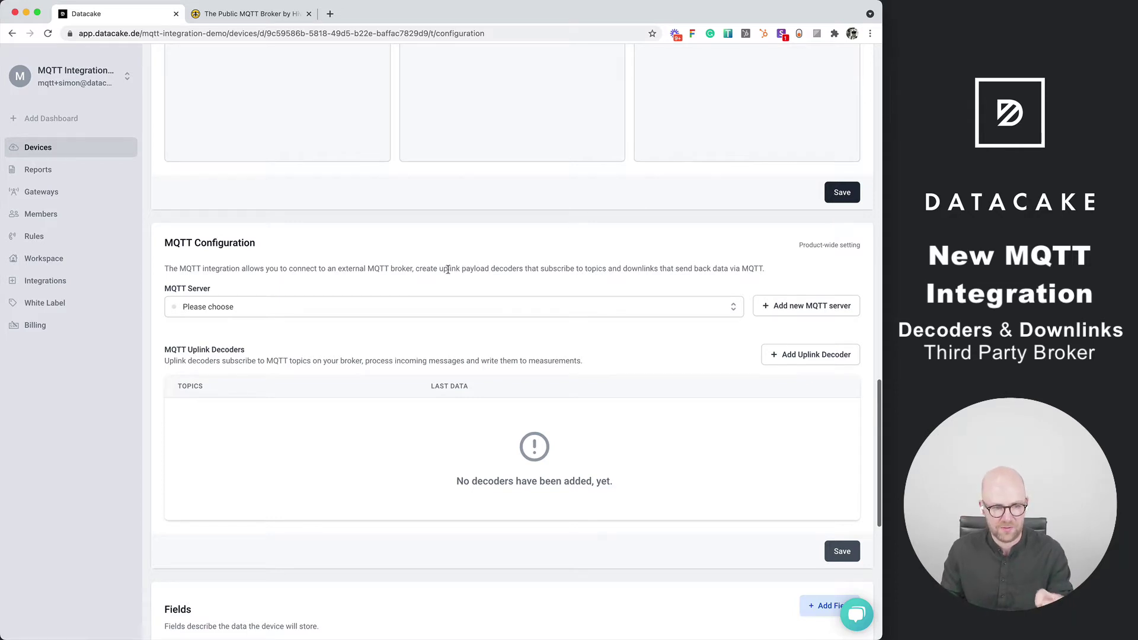
click(793, 307)
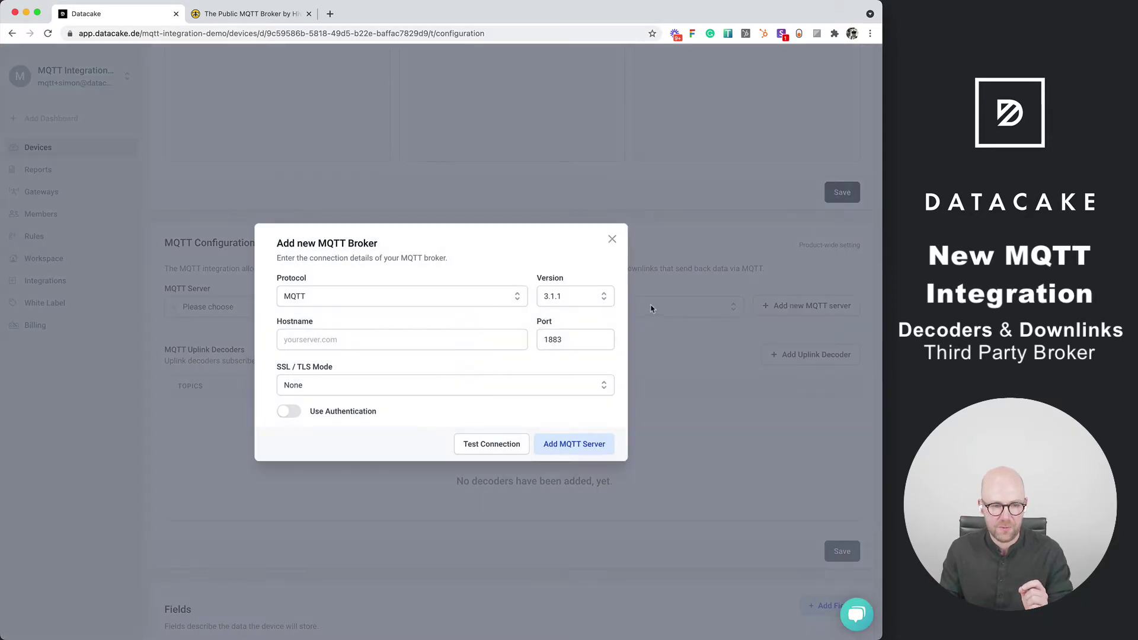
- Enter broker.hivemq.com as hostname without authentication, test the connection, and add the server
click(235, 14)
drag(338, 340, 225, 338)
key(super+c)
click(155, 13)
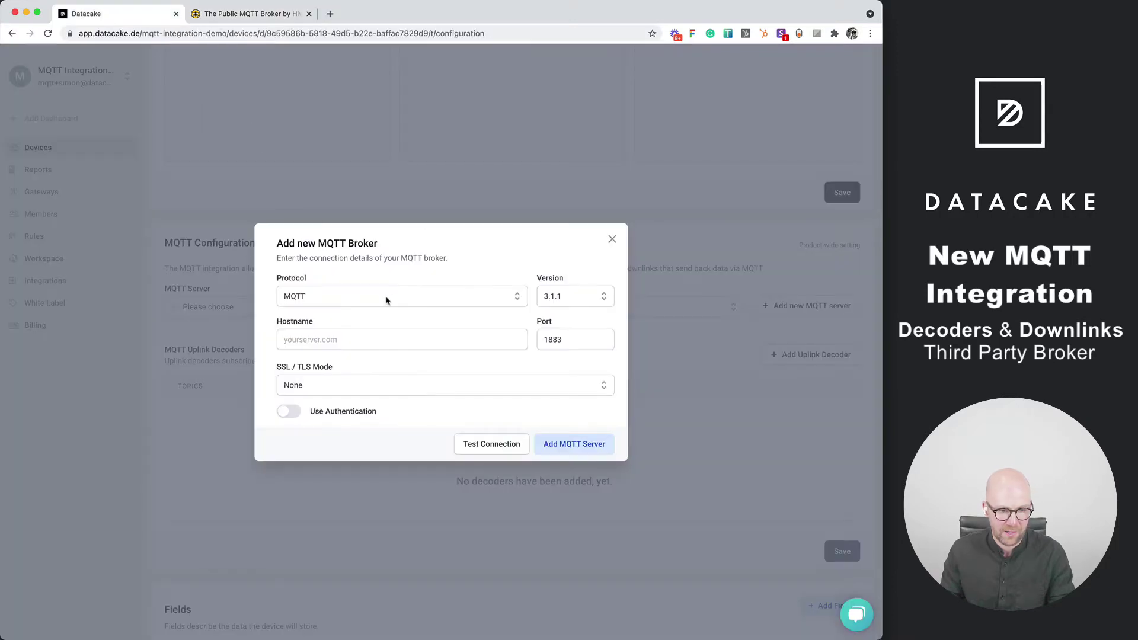
click(352, 340)
key(super+v)
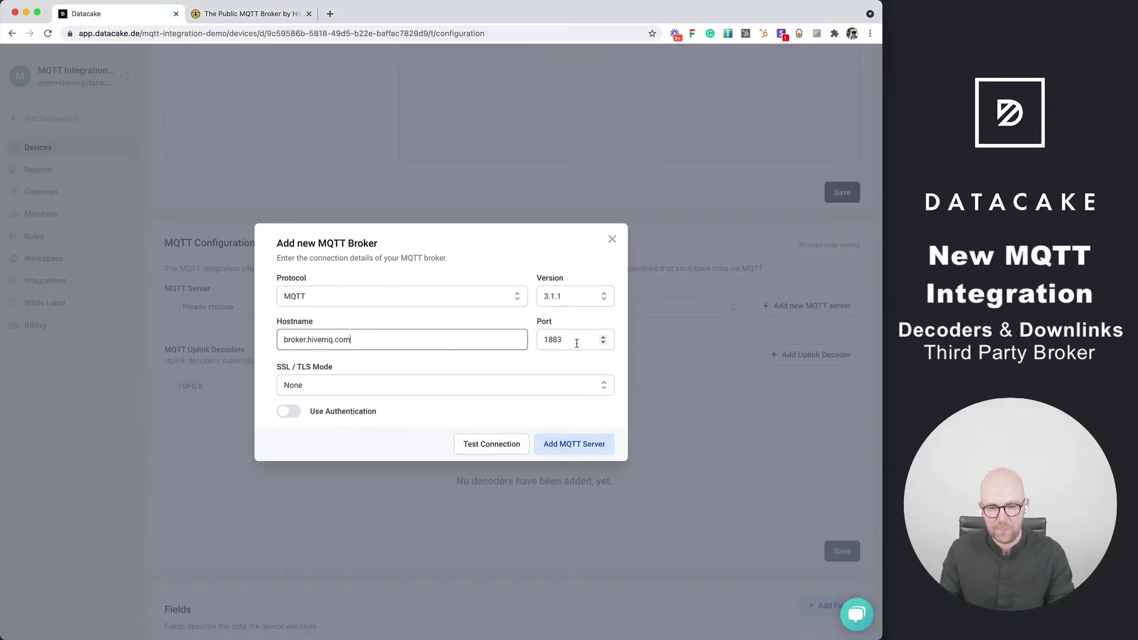
click(296, 413)
click(291, 389)
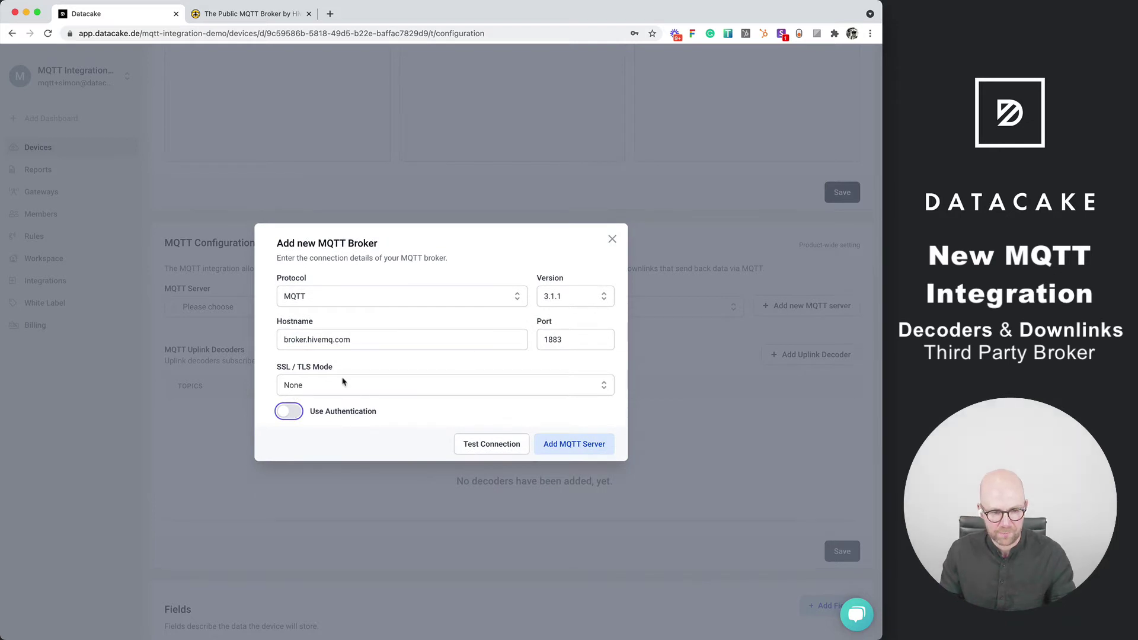
click(474, 445)
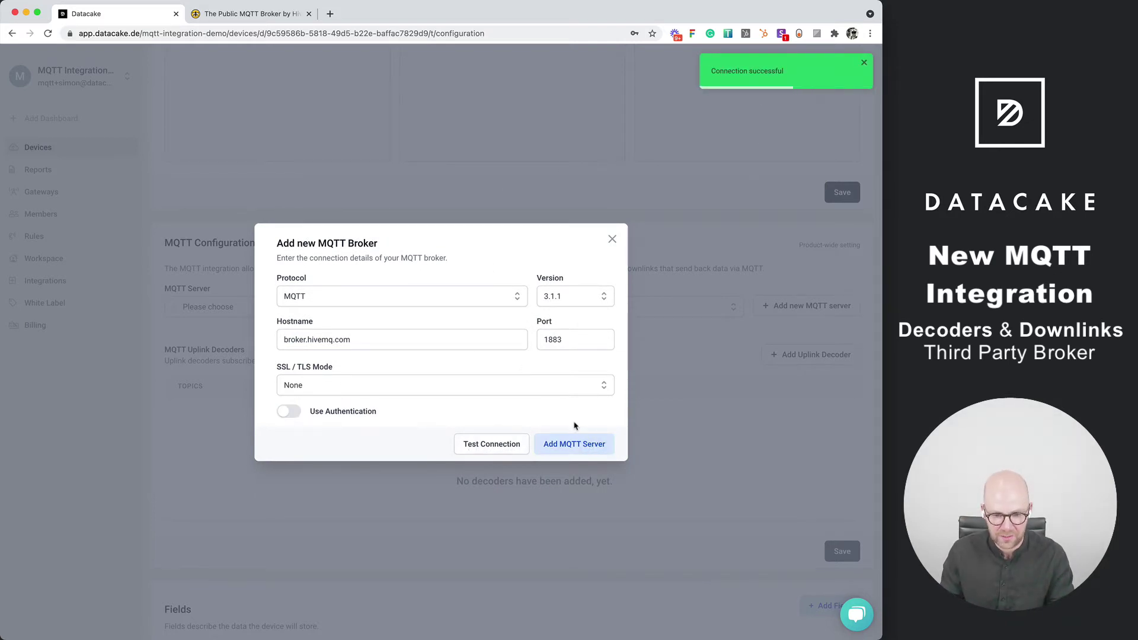
click(576, 445)
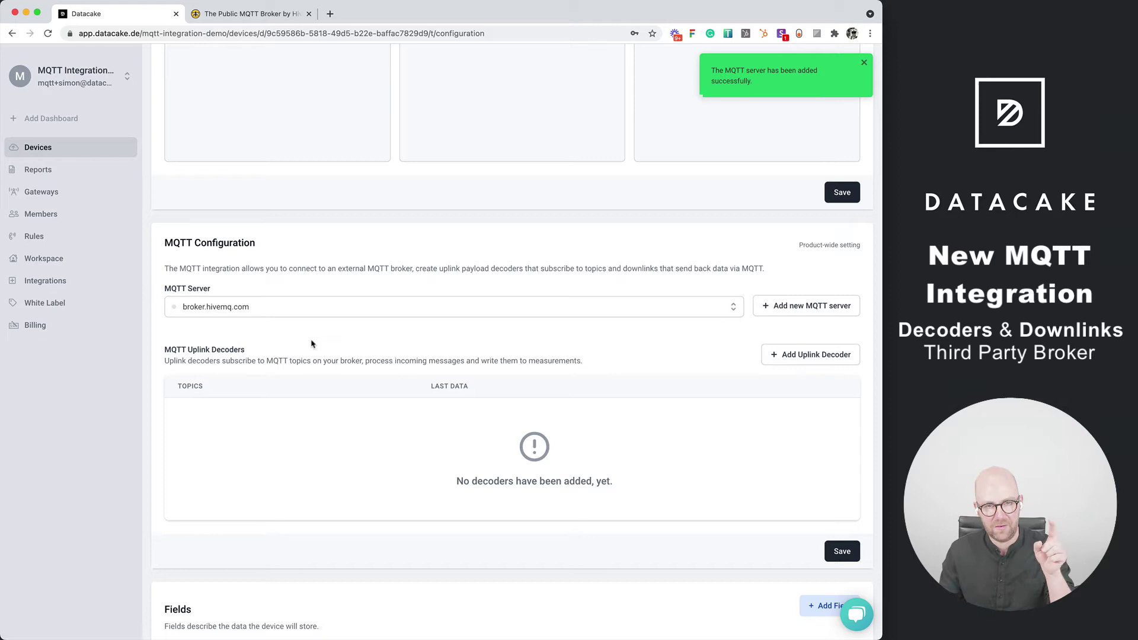
- Add a Float field named Temperature to the device
scroll(322, 339, down, 2)
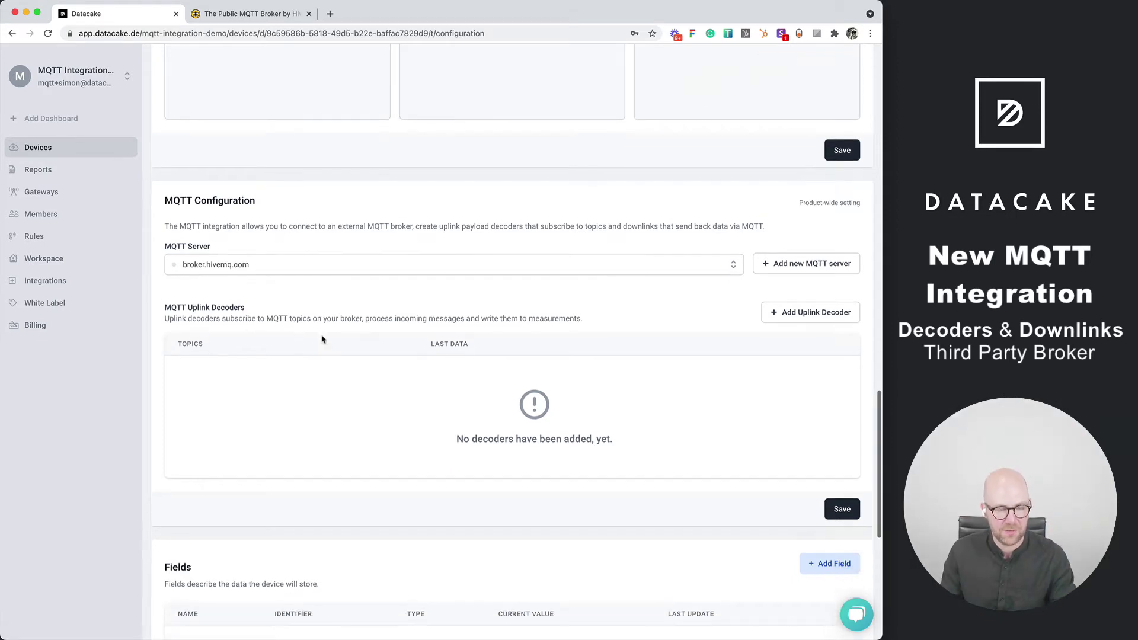
key(super+Tab)
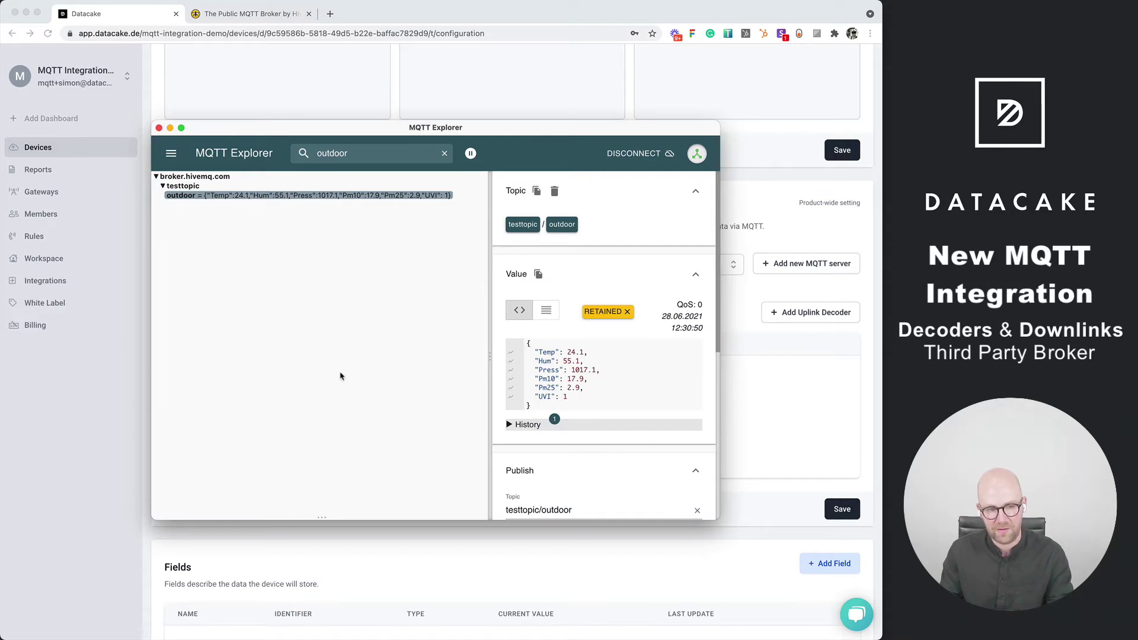
key(super+Tab)
scroll(691, 461, down, 3)
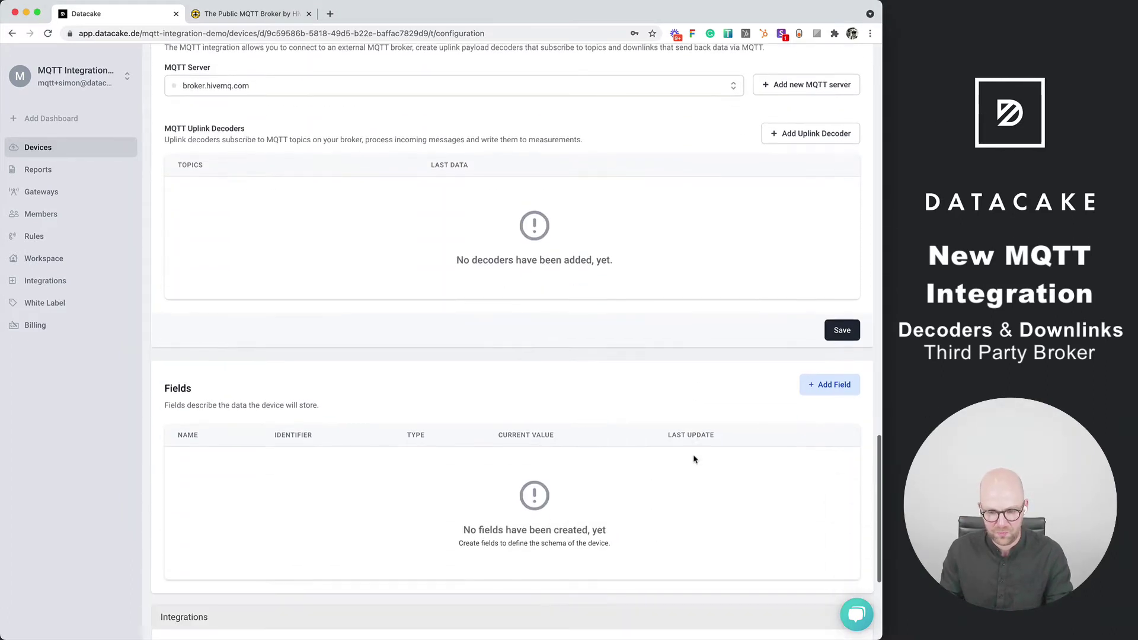
click(830, 385)
click(288, 290)
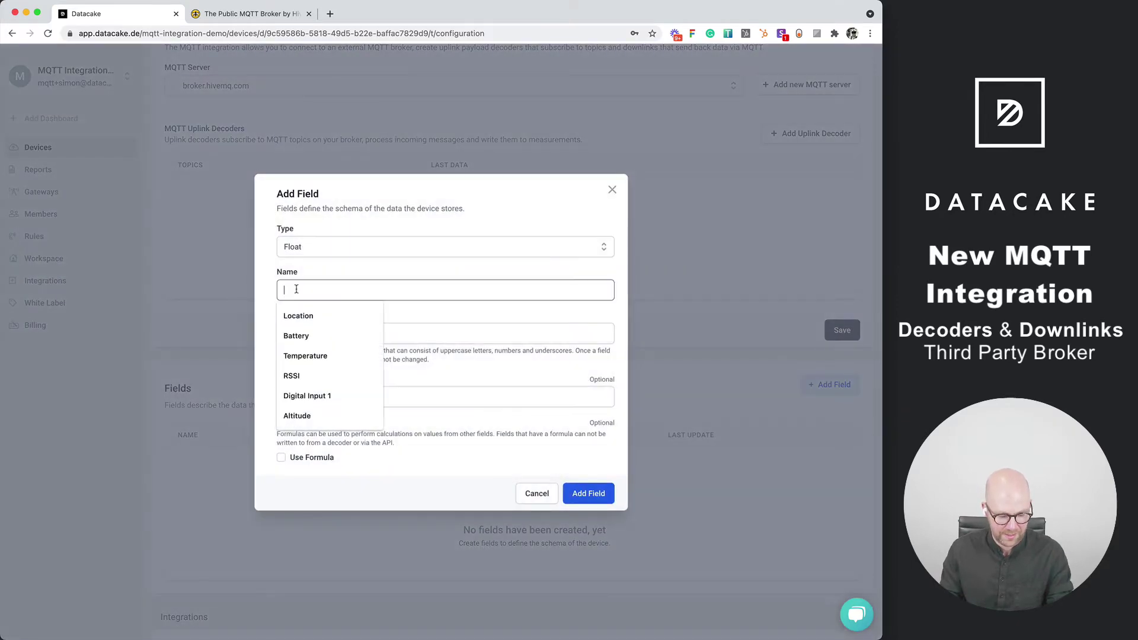
text(Temperature)
click(302, 315)
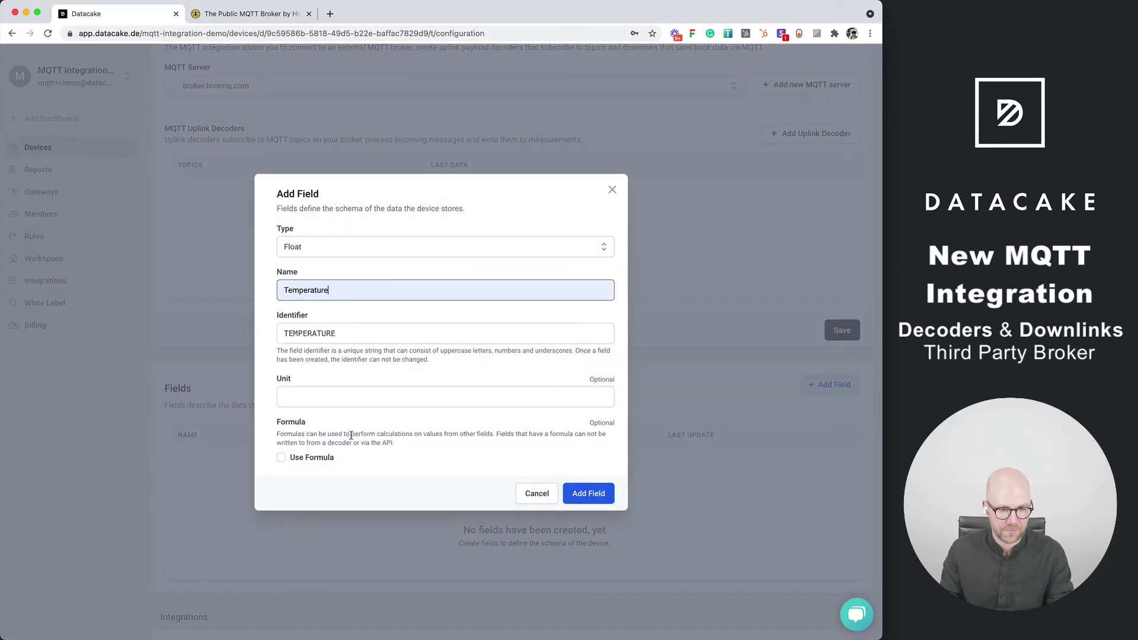
click(588, 493)
- Add a second Float field named Humidity
click(825, 384)
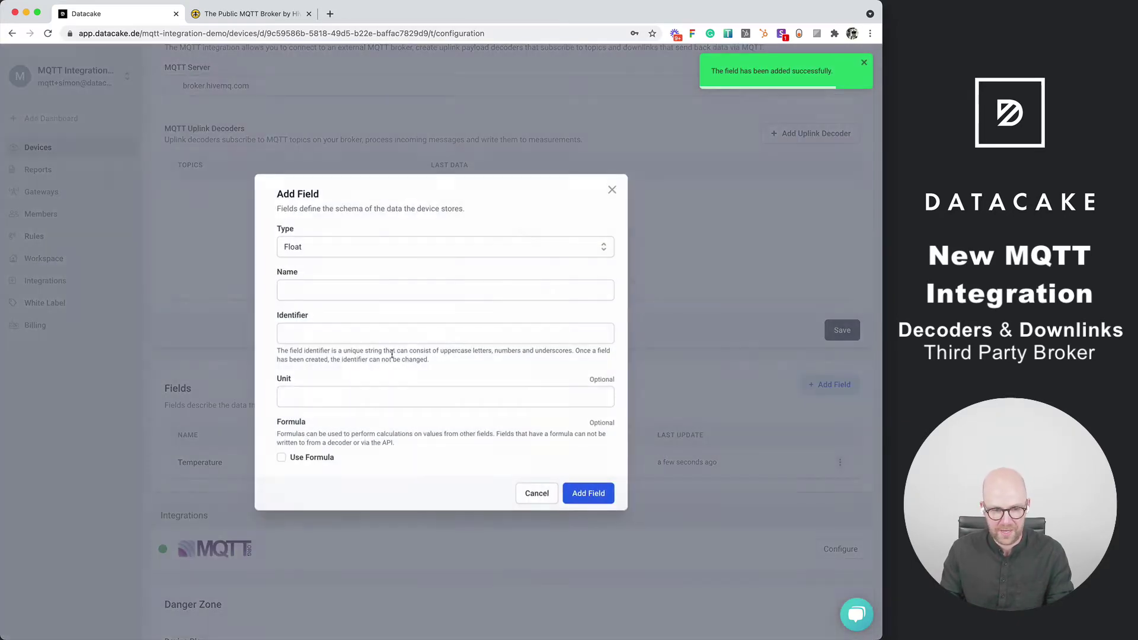
click(303, 288)
text(Humidity 2)
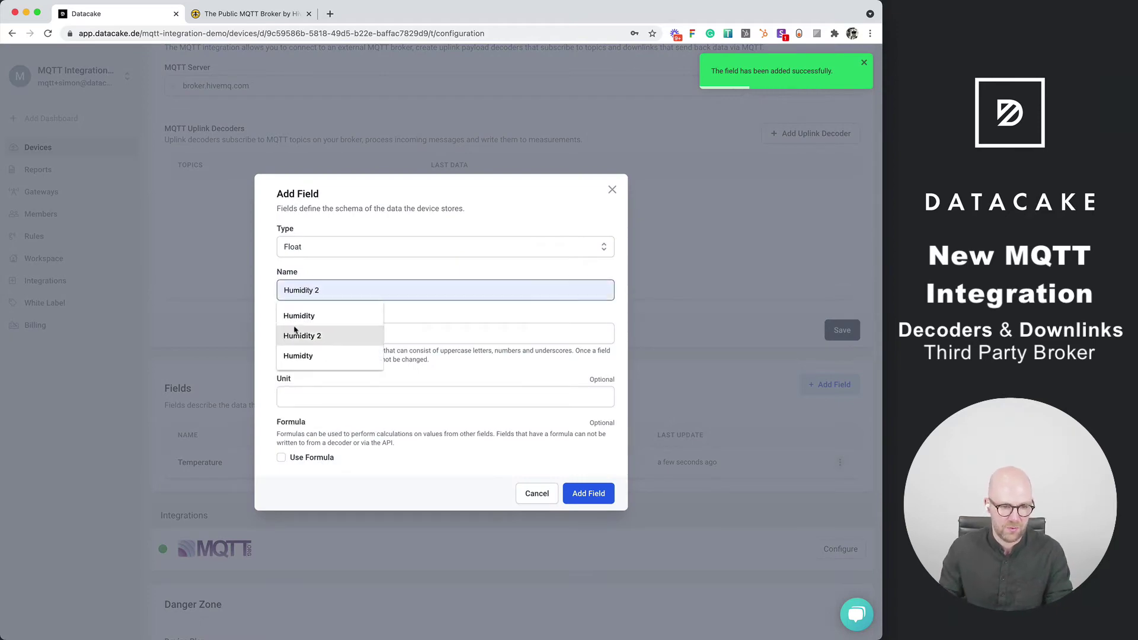
click(321, 316)
click(589, 492)
scroll(515, 490, down, 2)
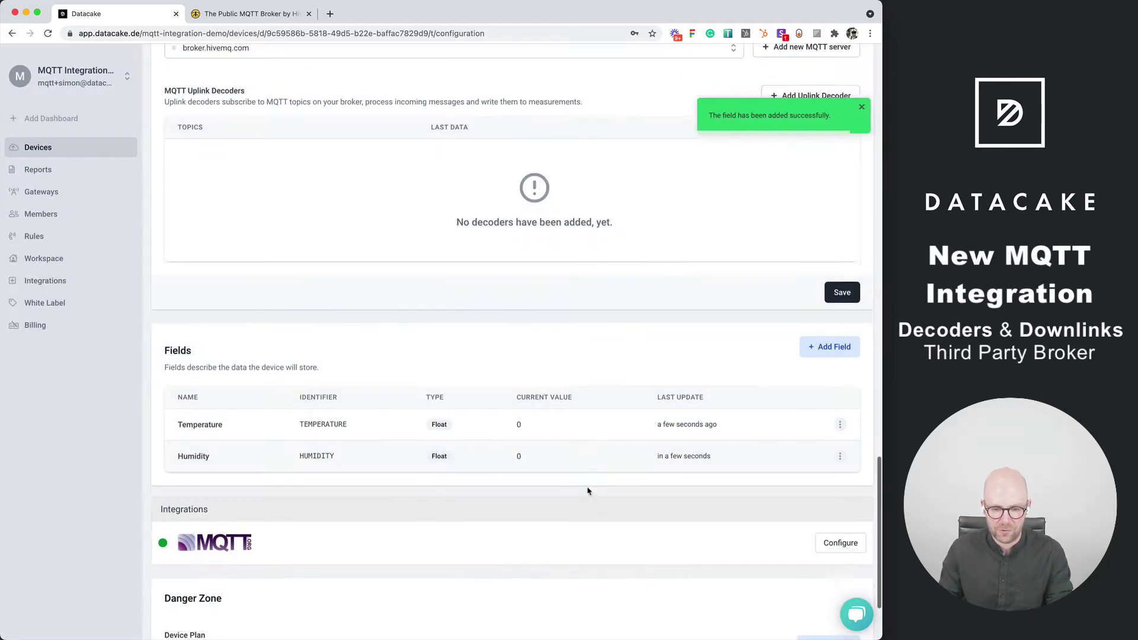
scroll(375, 463, up, 5)
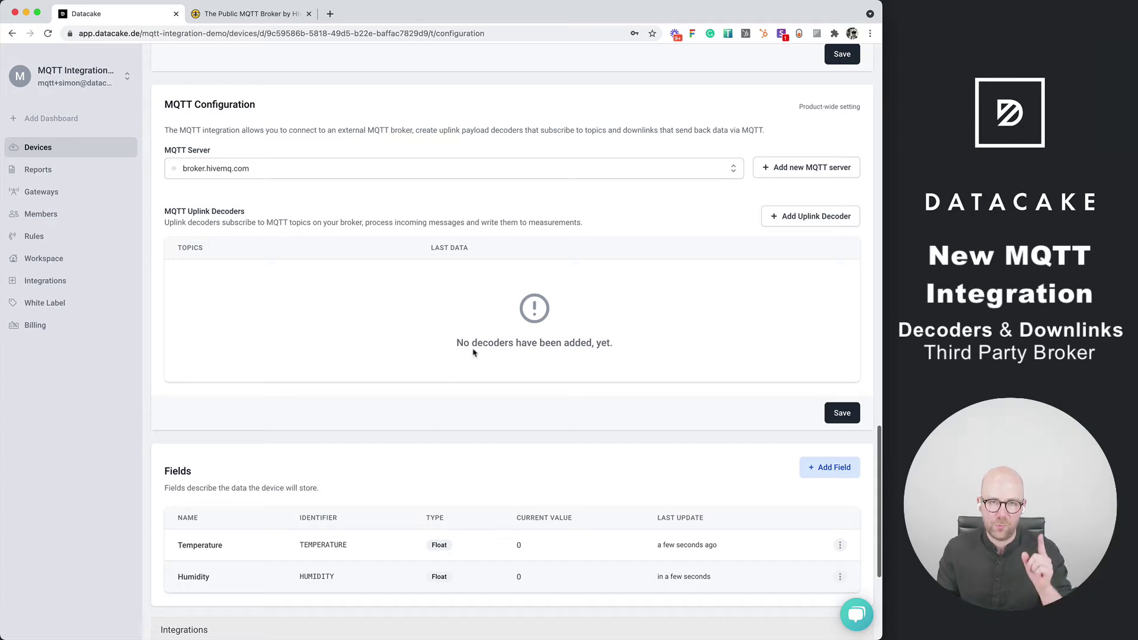
scroll(419, 317, up, 1)
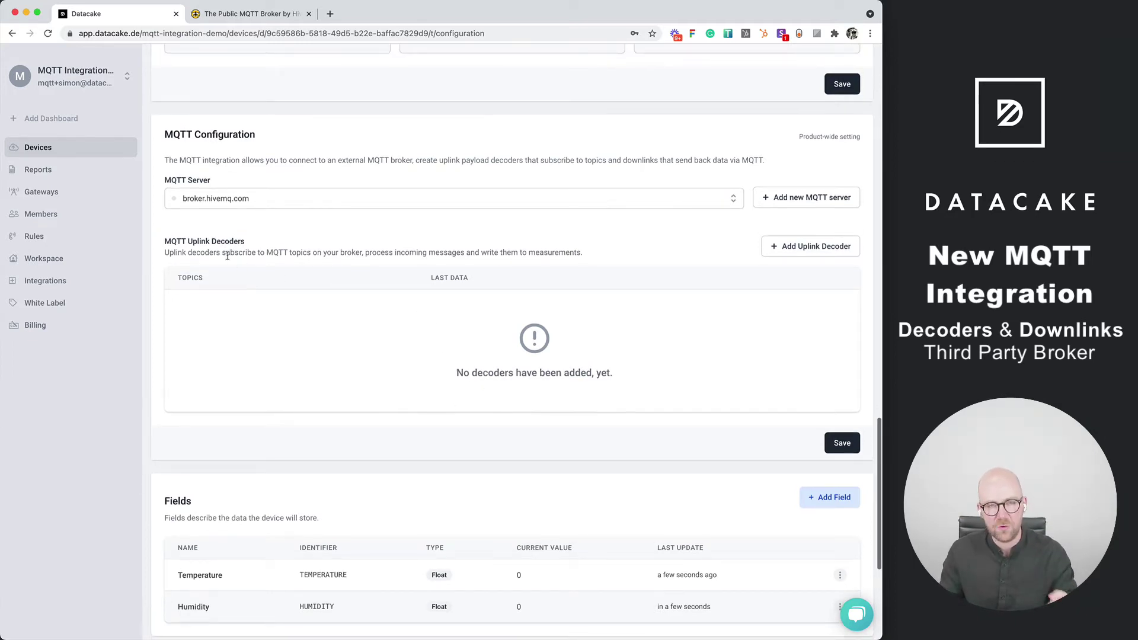
- Start a new uplink decoder subscribed to topic testtopic/outdoor, copied from MQTT Explorer
click(834, 254)
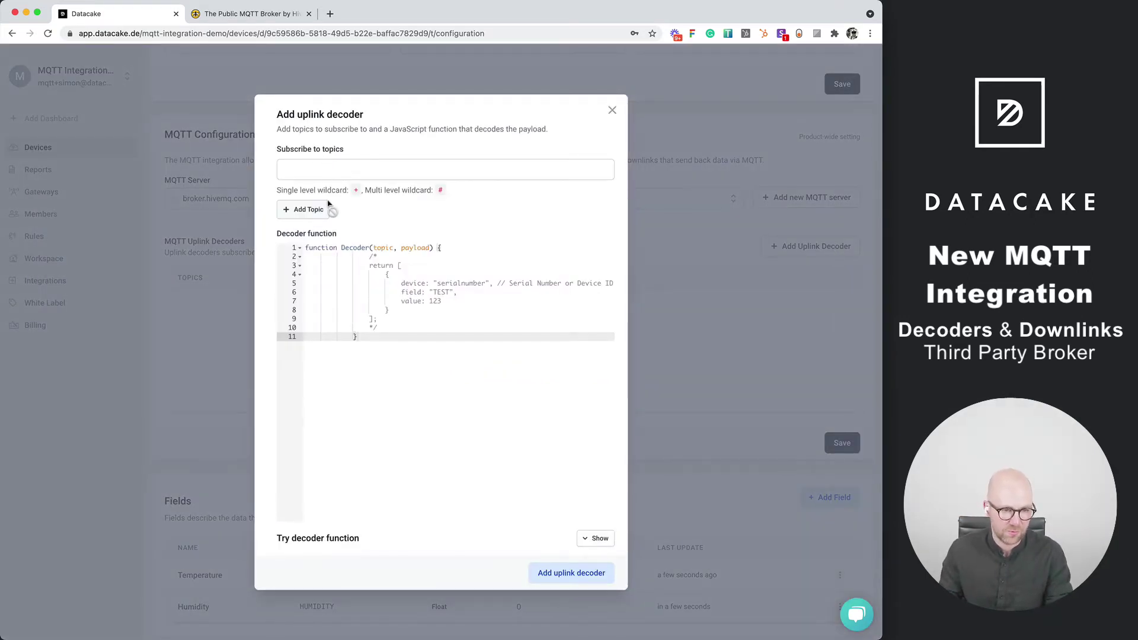
key(super+Tab)
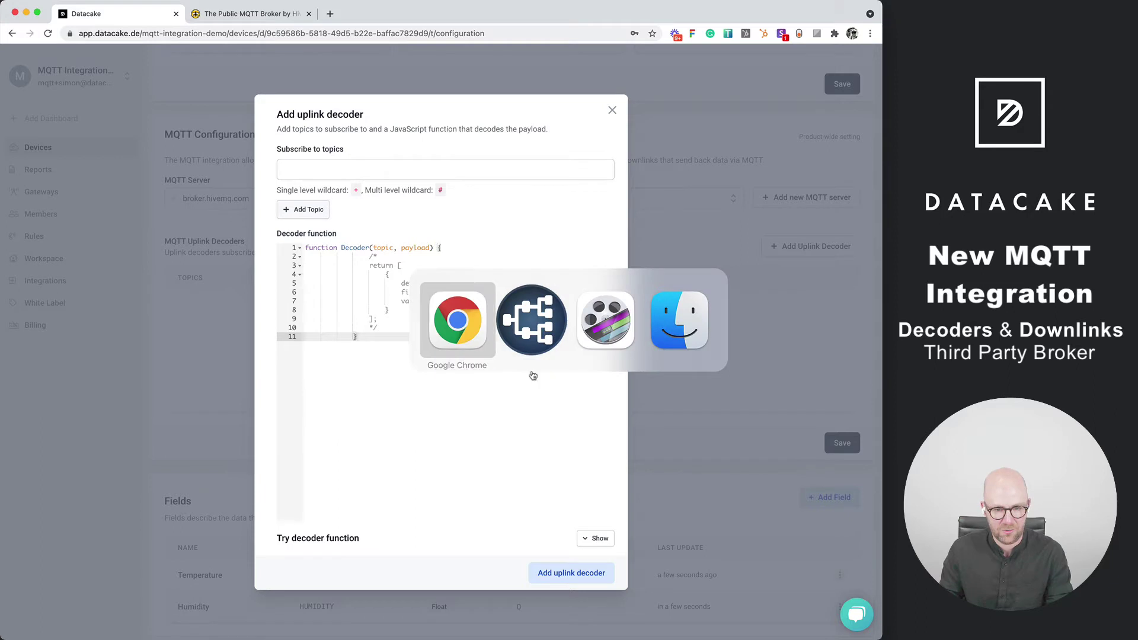
click(545, 335)
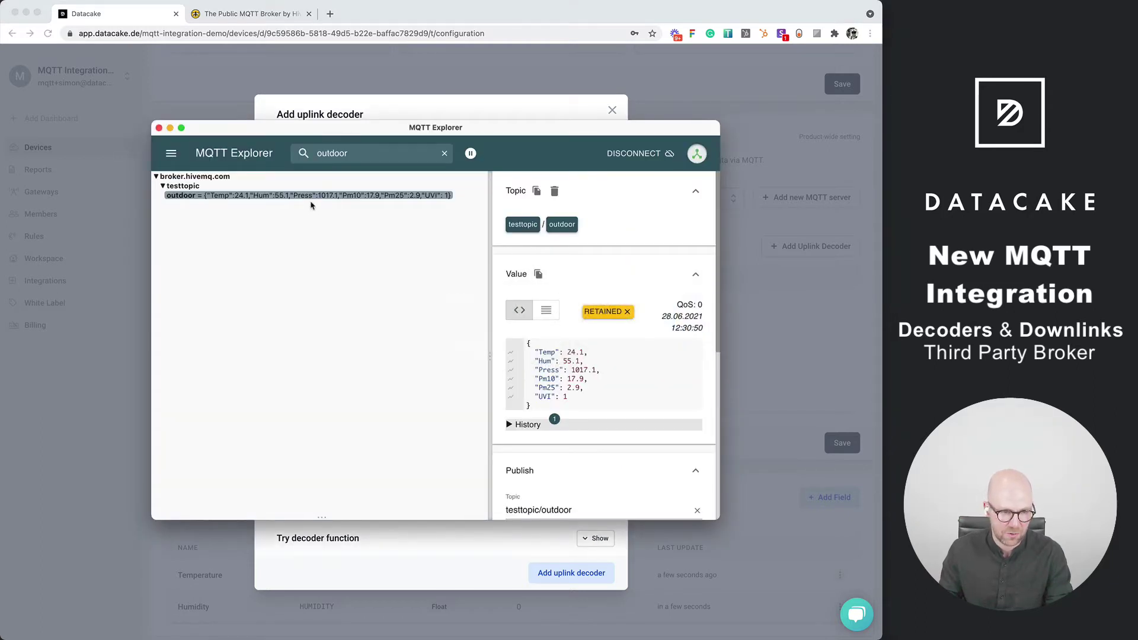
click(537, 195)
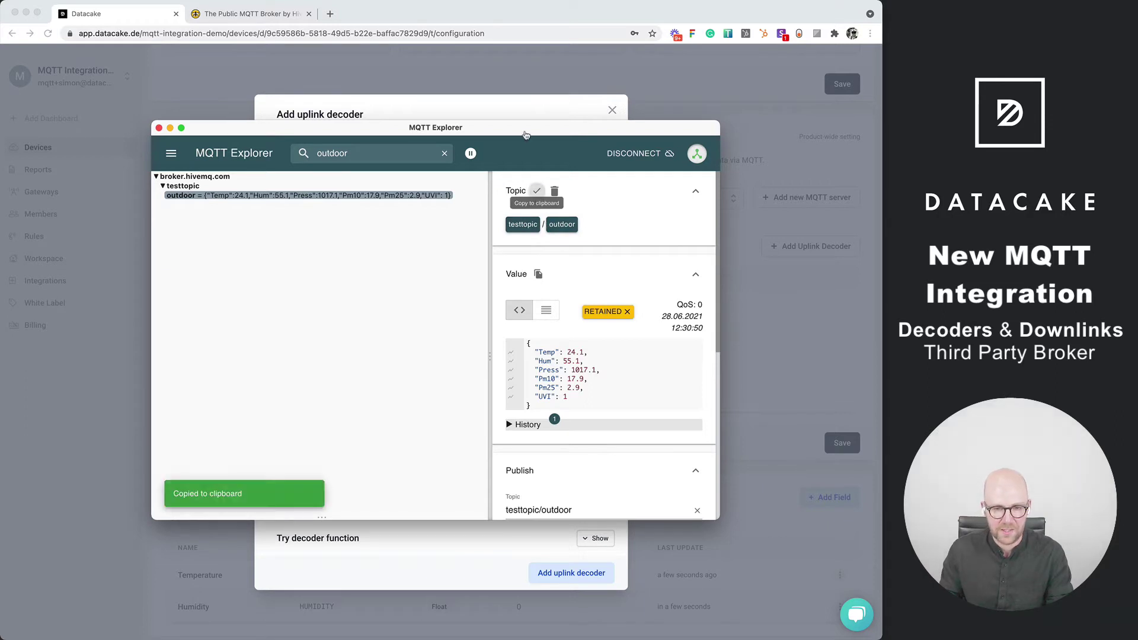
click(508, 115)
click(394, 172)
key(super+v)
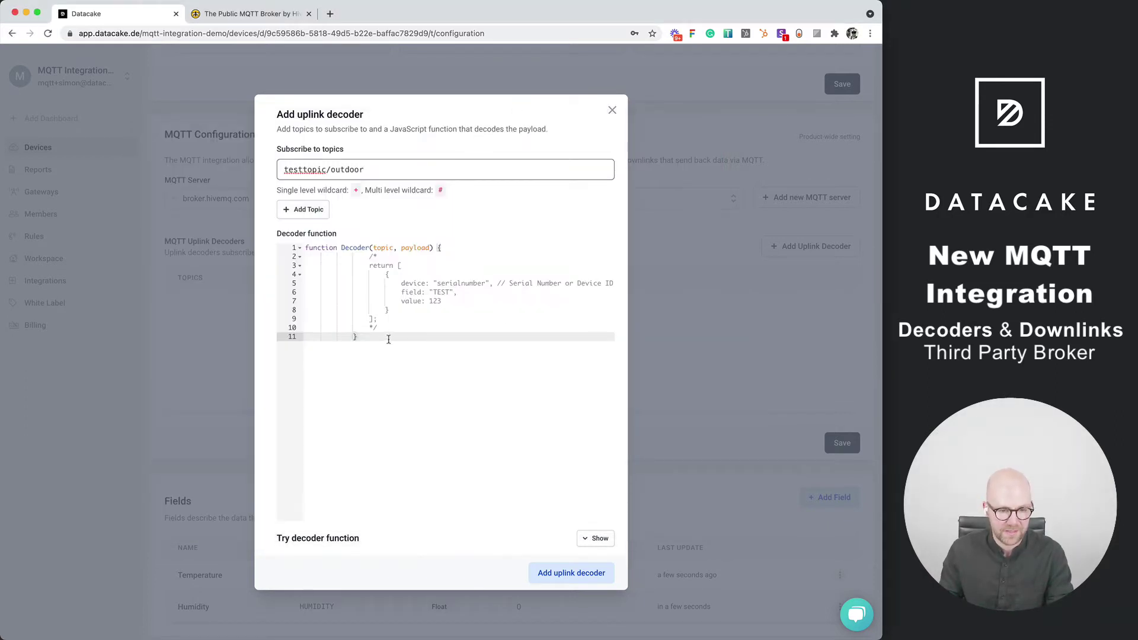
- Uncomment and unindent the decoder's sample code, leaving a blank line for new code
drag(369, 339, 224, 259)
key(shift+Tab)
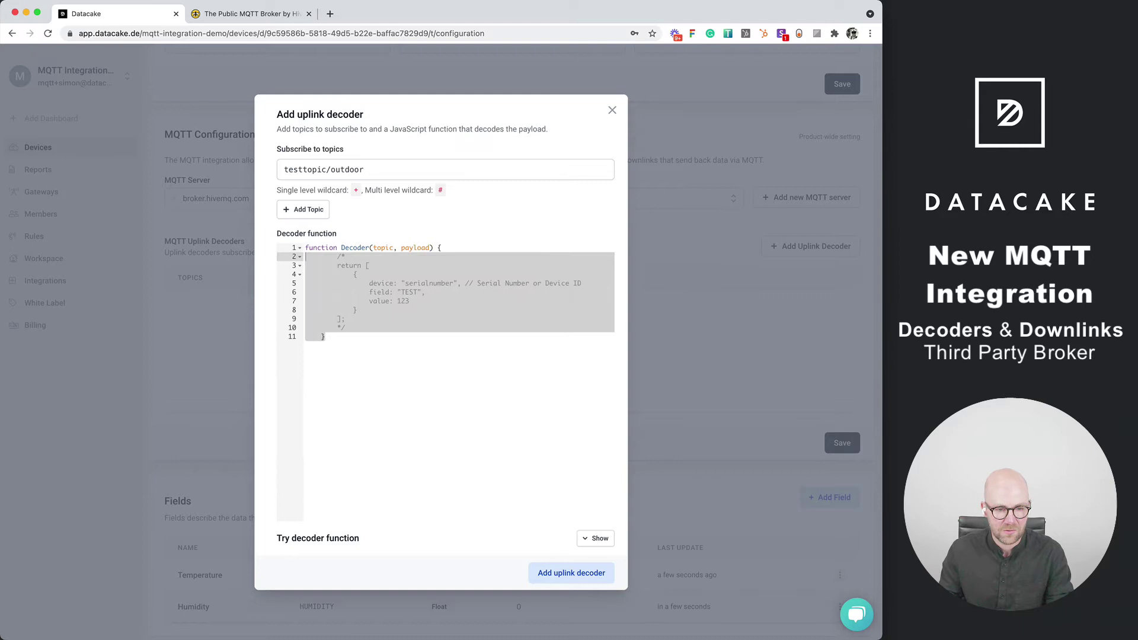
key(shift+Tab)
click(372, 258)
key(BackSpace)
key(BackSpace)
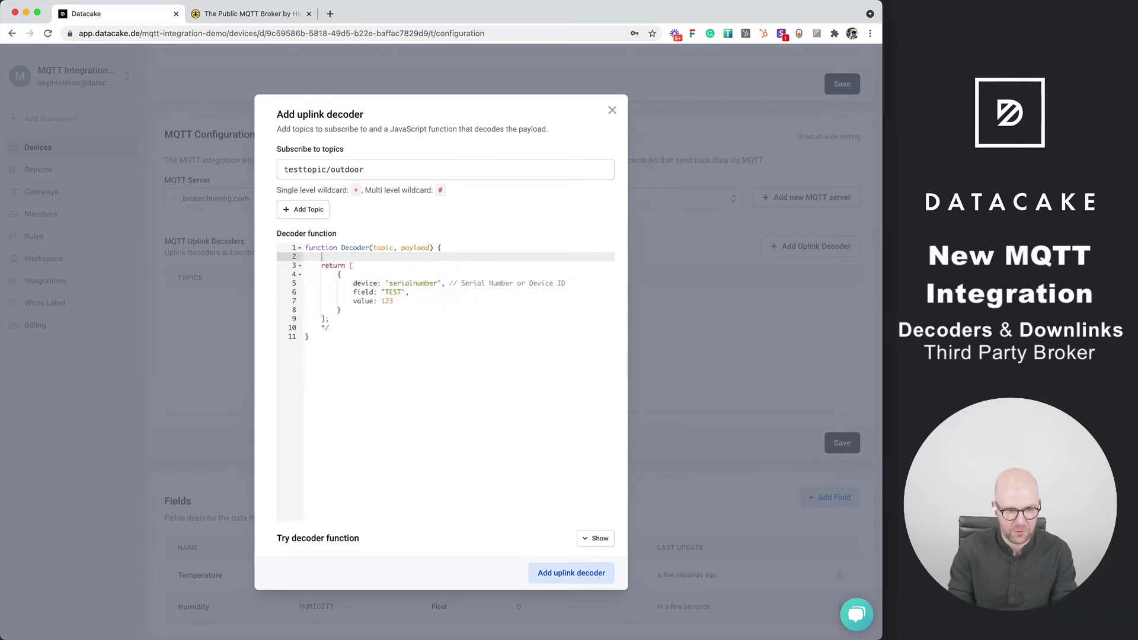
key(Down)
key(Down)
key(Down)
key(Down)
key(Down)
key(Down)
key(Down)
key(Down)
key(End)
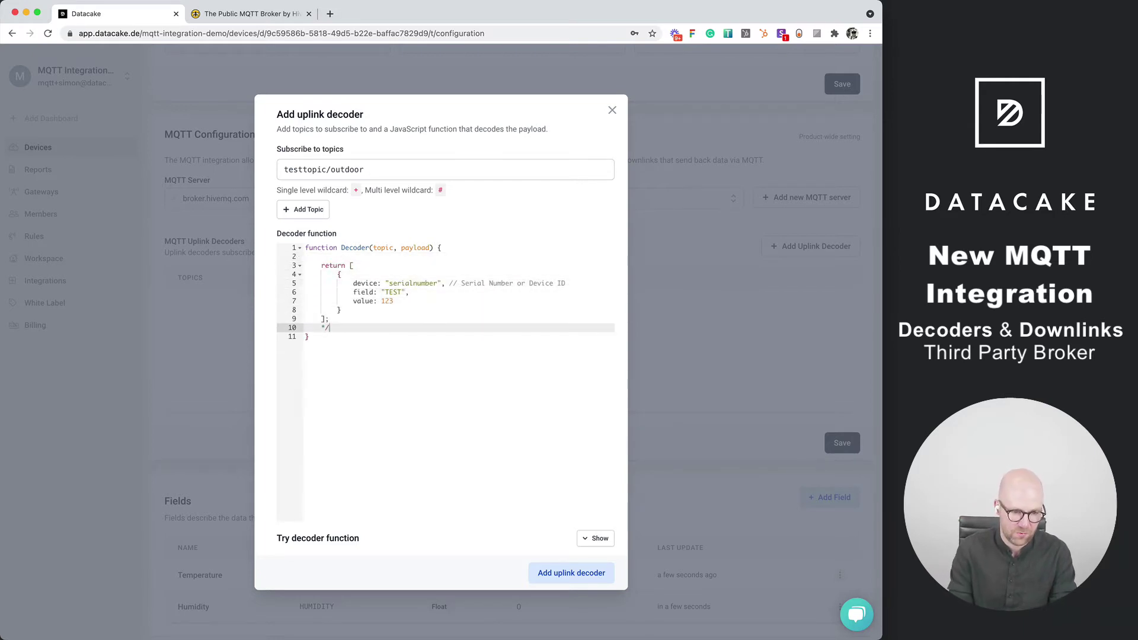
key(BackSpace)
key(BackSpace)
key(Up)
key(Up)
key(Up)
key(Up)
key(Up)
key(Up)
key(Up)
key(Up)
key(Return)
key(Return)
key(Up)
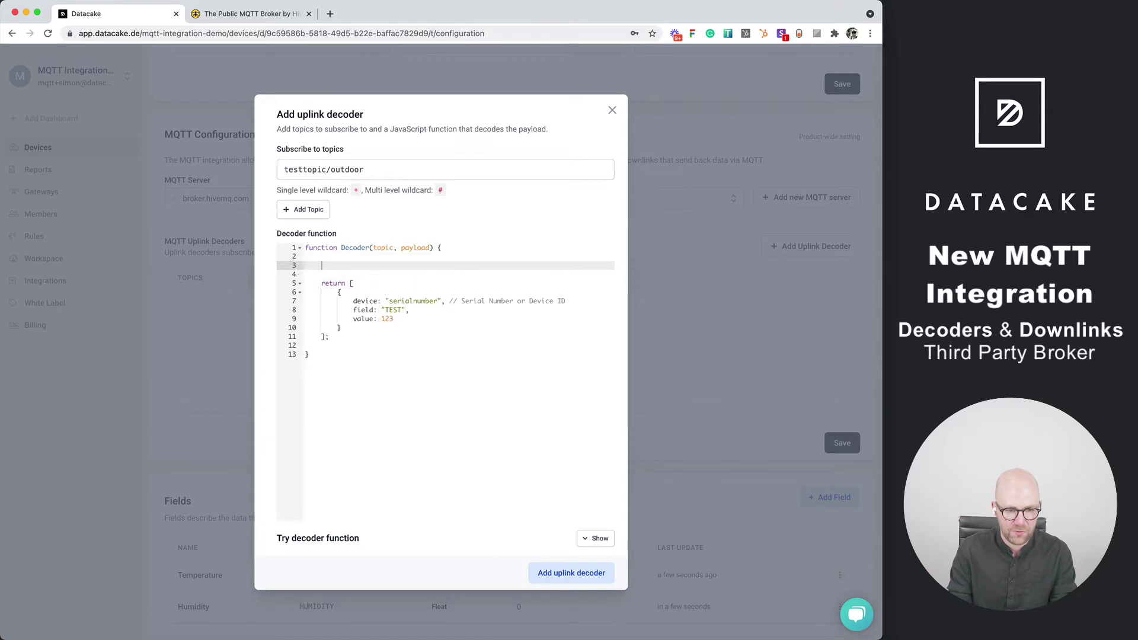
- Add 'payload = JSON.parse(payload)' at the top of the decoder function
key(super+Tab)
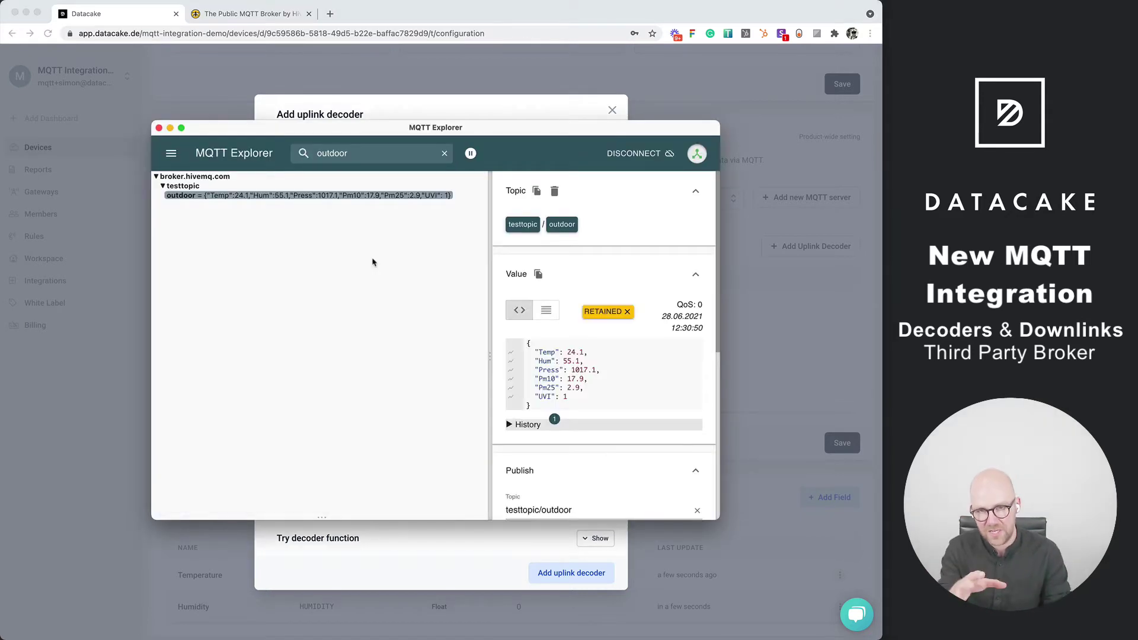
key(super+Tab)
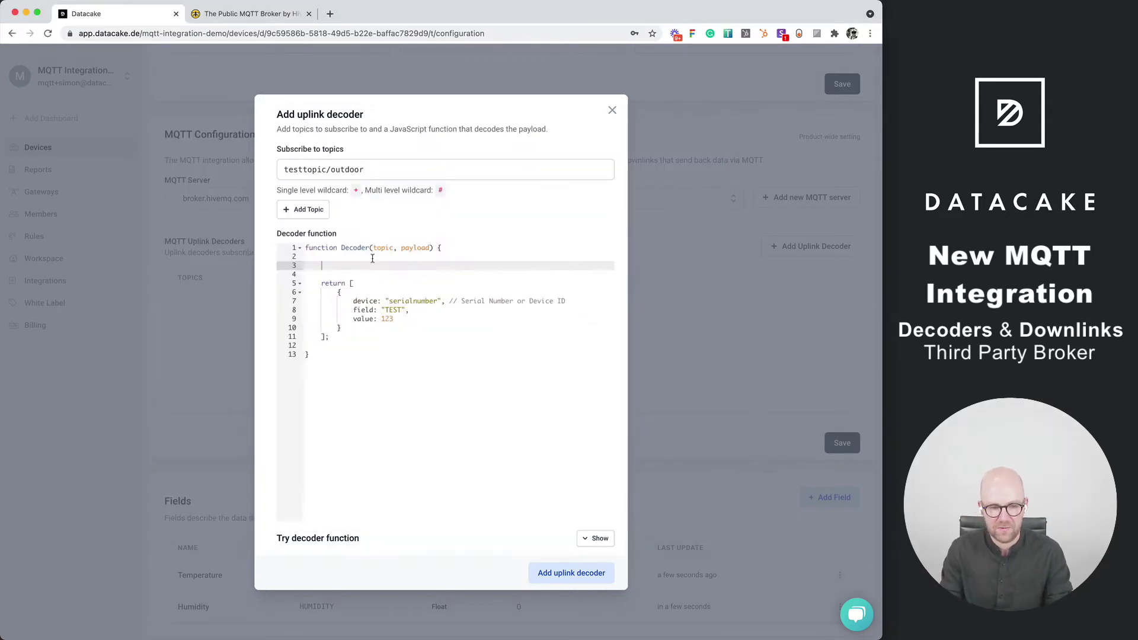
text(p)
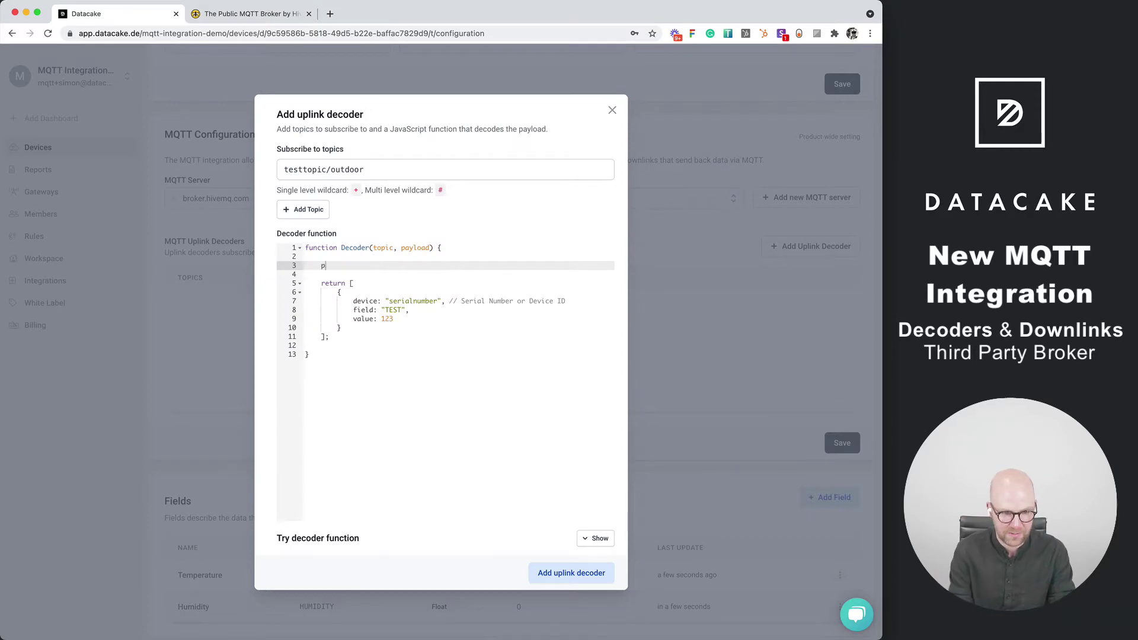
text(ayload = JOS)
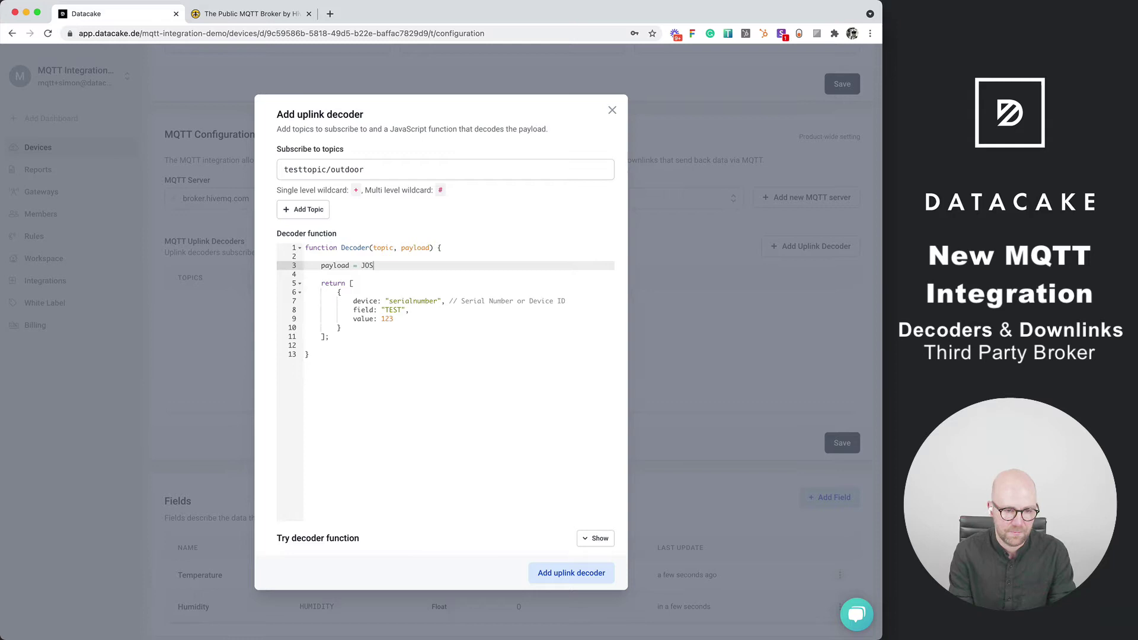
key(BackSpace)
key(BackSpace)
text(SON.parse(payload);)
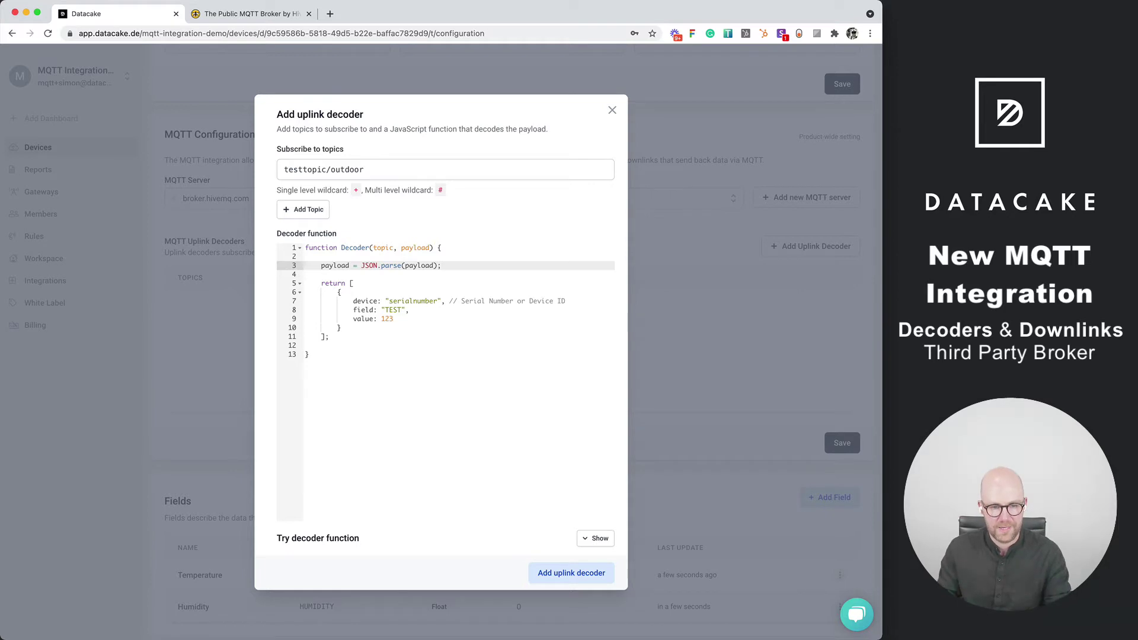
key(super+Tab)
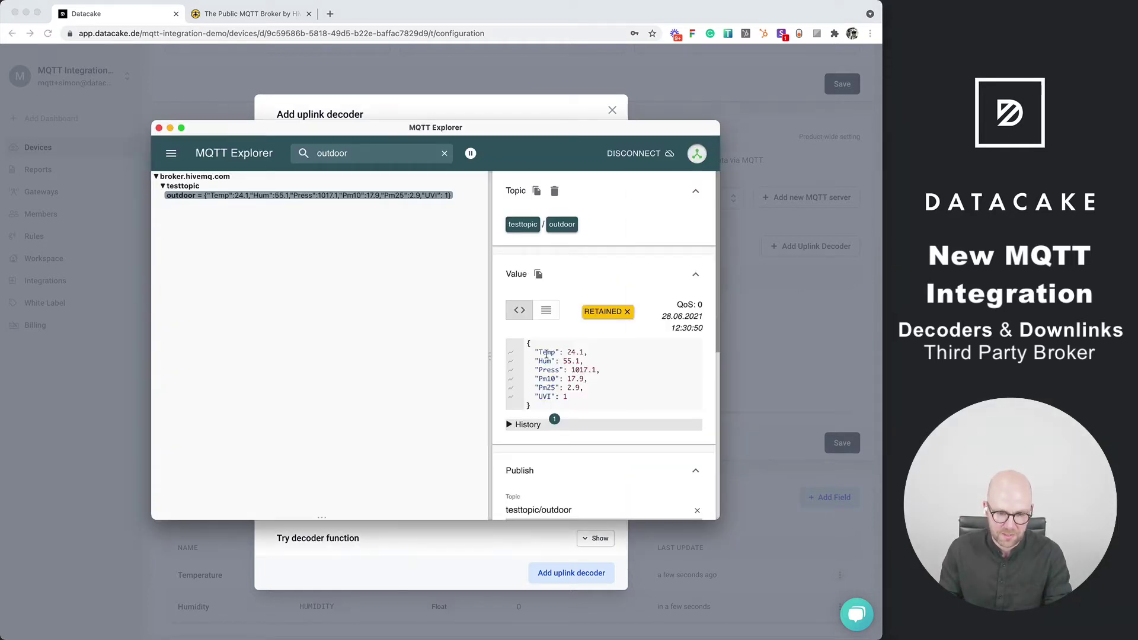
key(super+Tab)
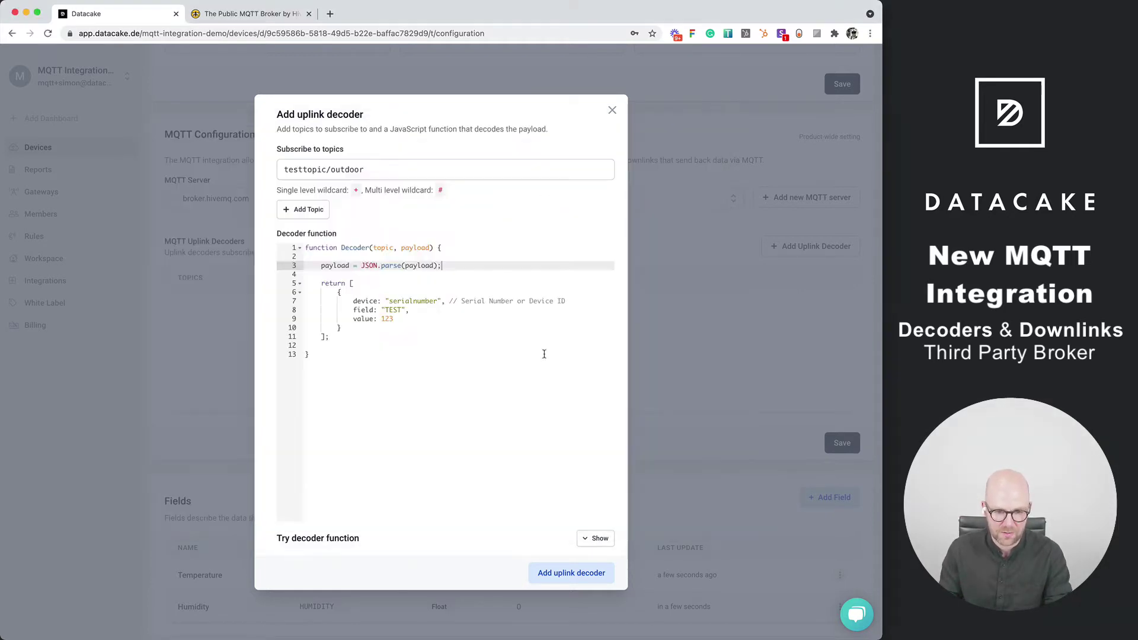
- Set serial to hivemq01, field to TEMPERATURE, and value to payload.Temp in the returned entry
double_click(400, 303)
text(hivemq)
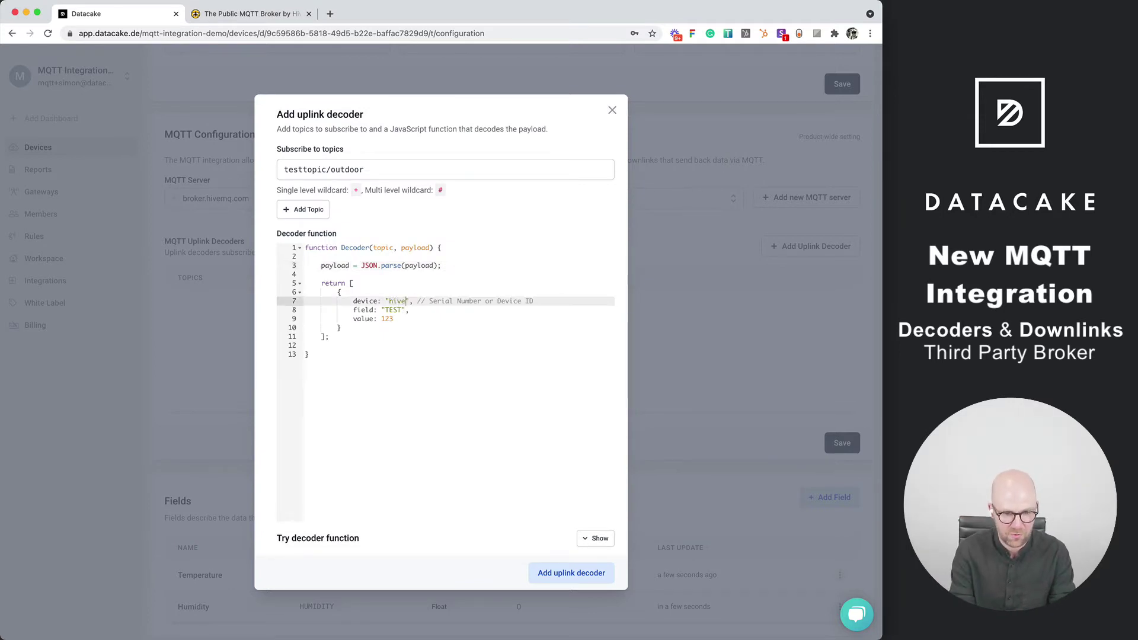
text(01)
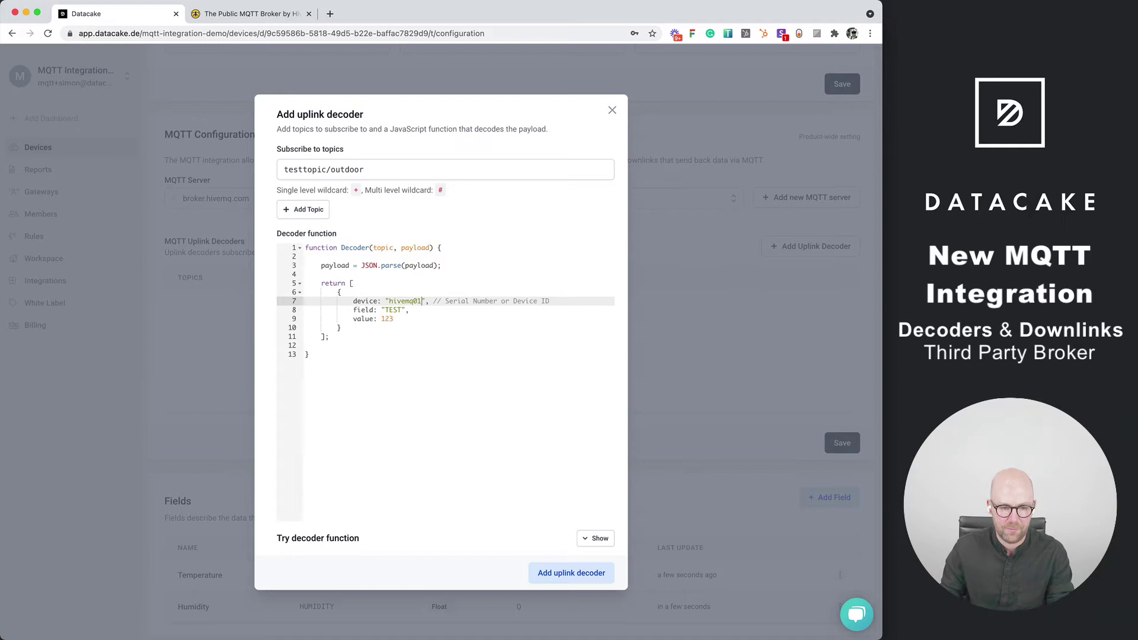
click(394, 312)
double_click(394, 312)
text(TEMPER)
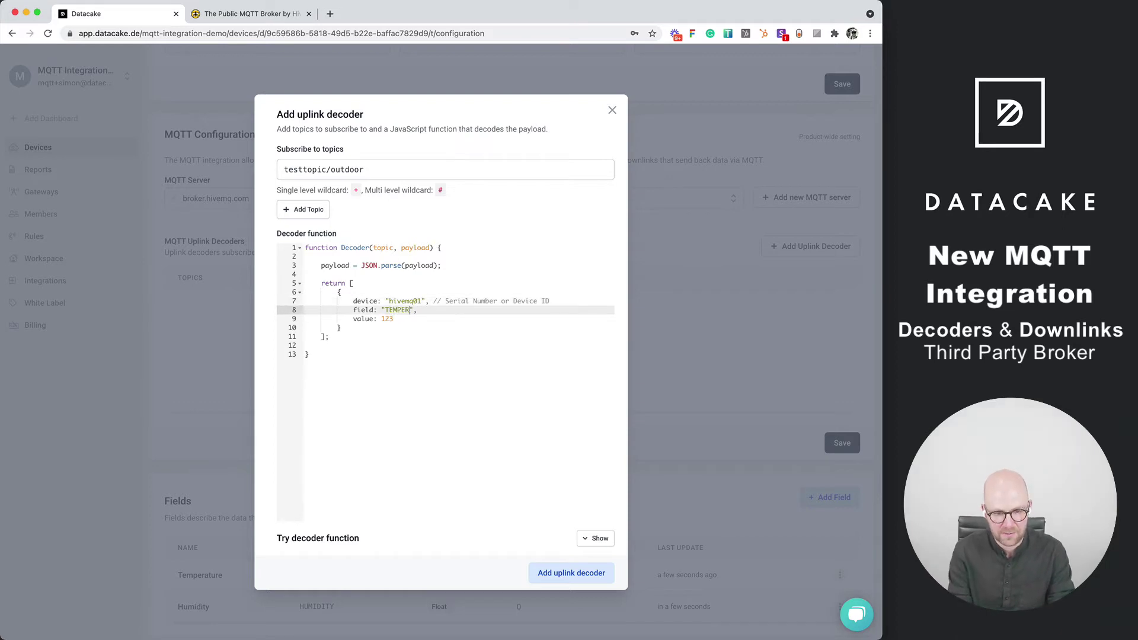
text(ATURE)
double_click(387, 319)
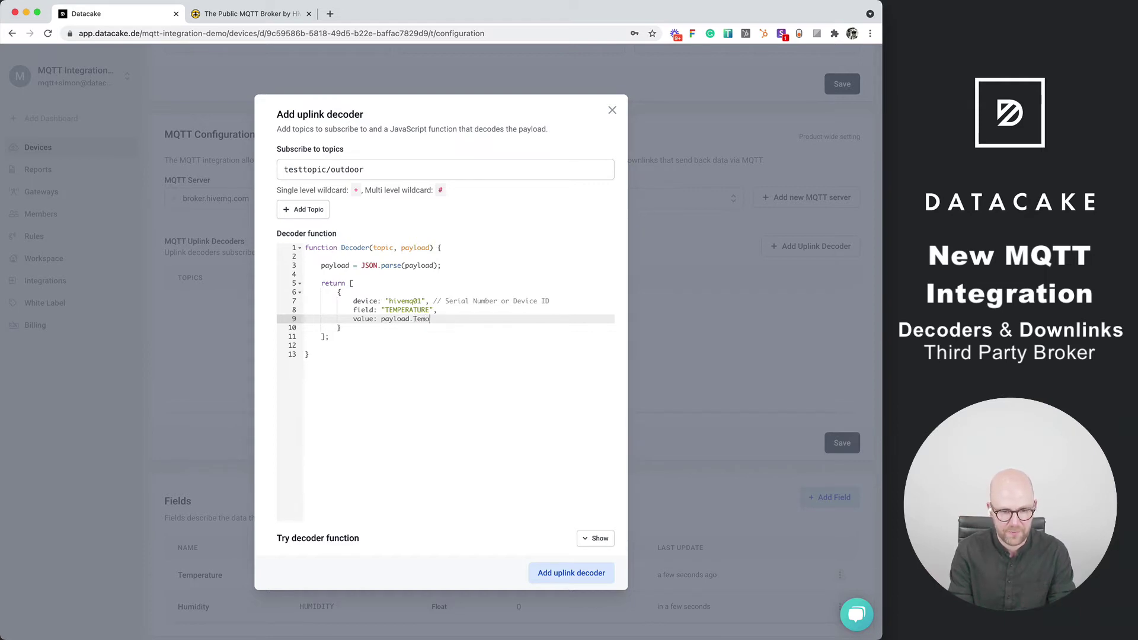
click(343, 328)
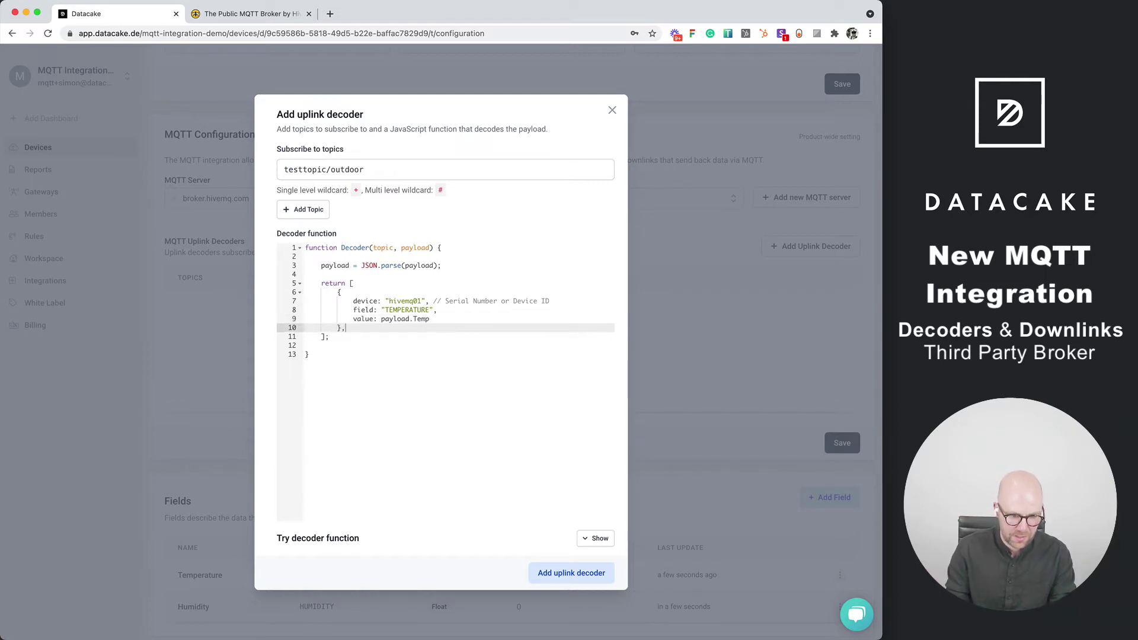
- Duplicate the returned entry as a HUMIDITY field with value payload.Hum
key(shift+Up)
key(shift+Up)
key(shift+Up)
key(shift+Up)
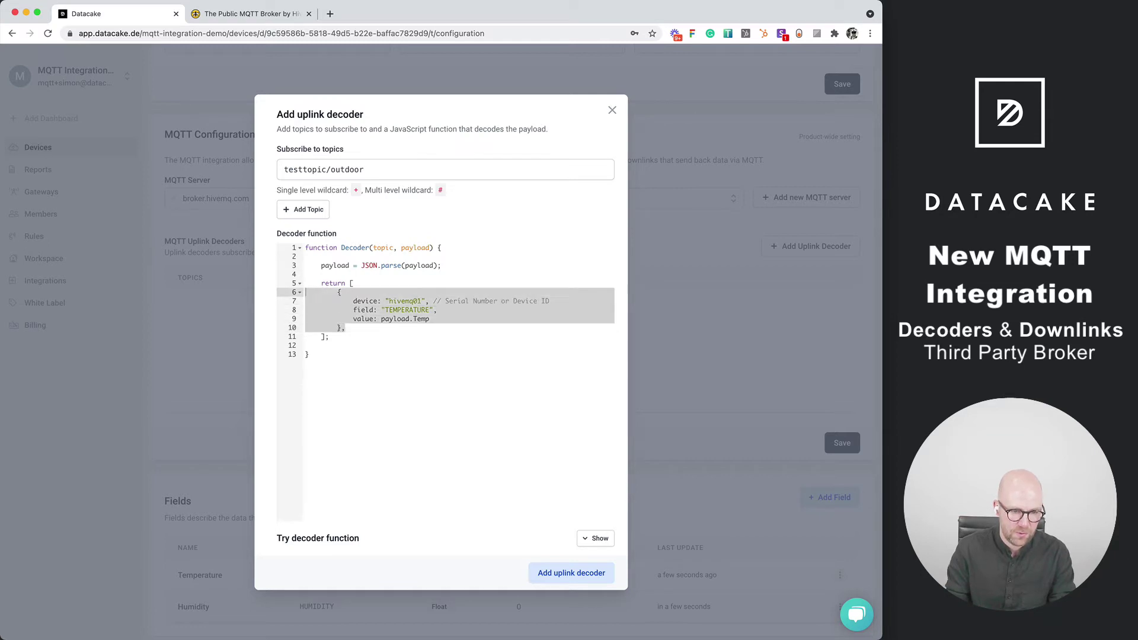
key(Right)
key(Return)
text({             device: "hivemq01", // Serial Number or Device ID             field: "TEMPERATURE",             value: payload.Temp         },)
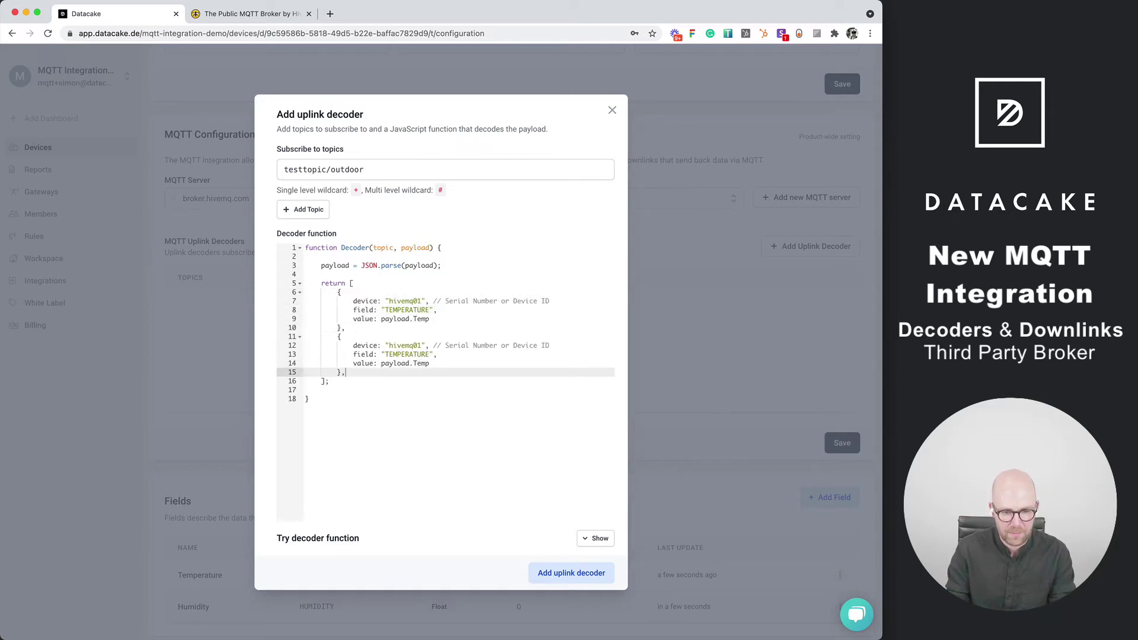
double_click(406, 357)
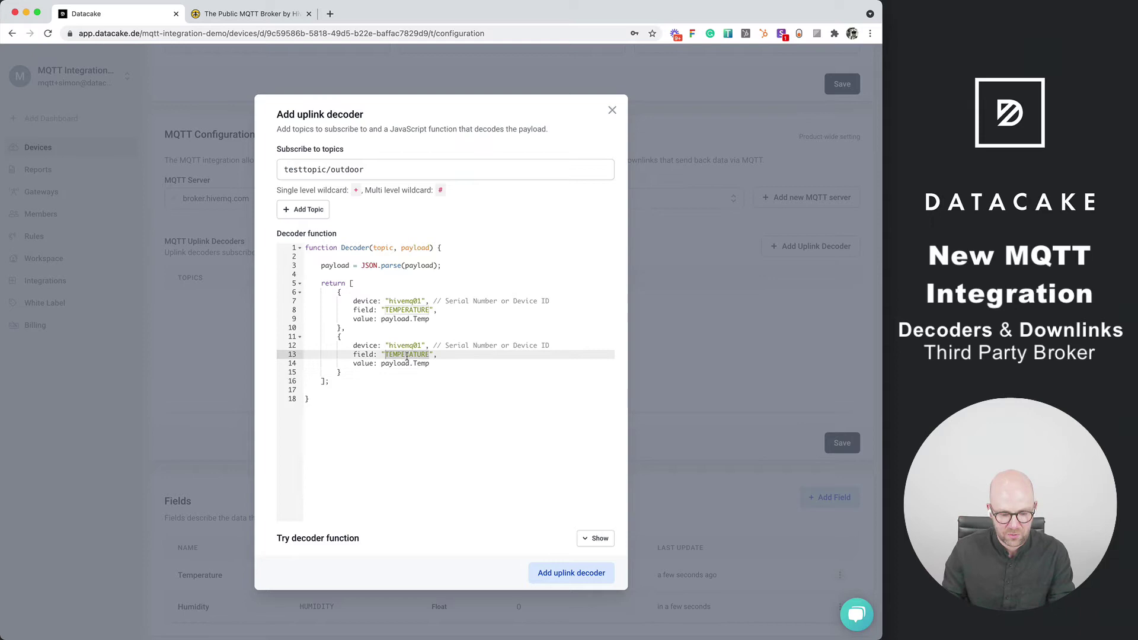
text(HUMIDITY)
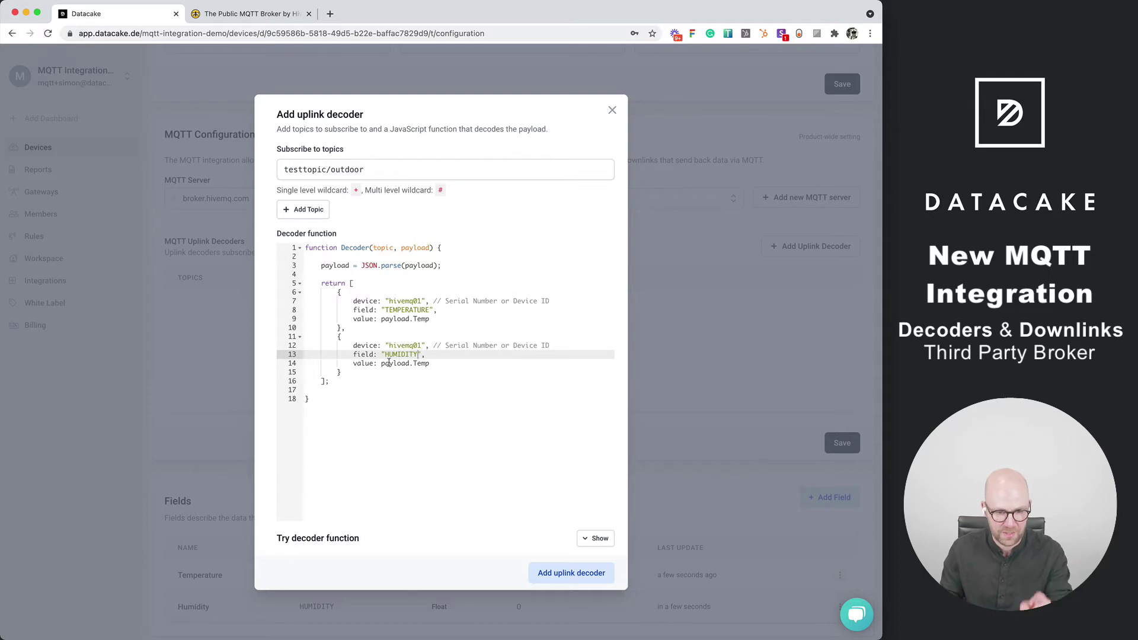
double_click(428, 364)
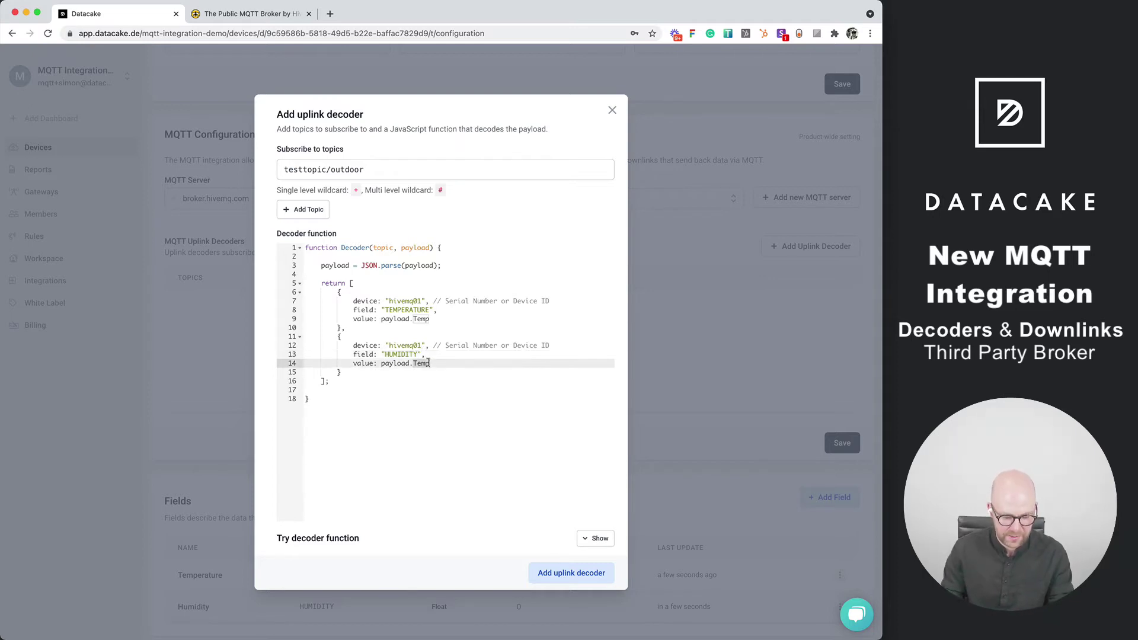
text(Hu)
key(super+Tab)
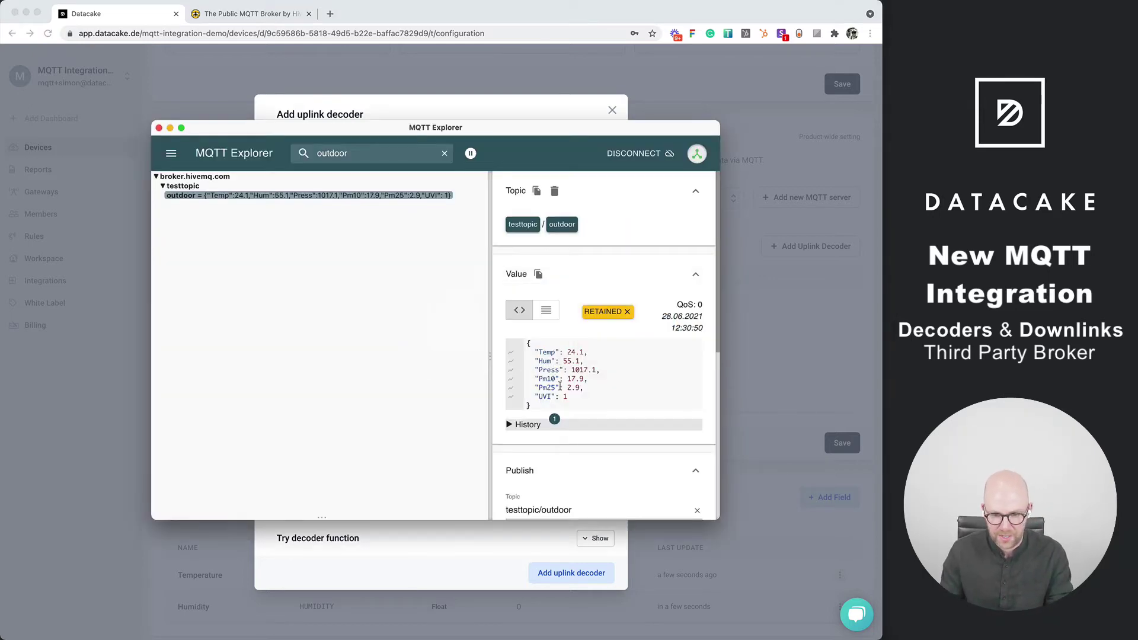
key(super+Tab)
text(m)
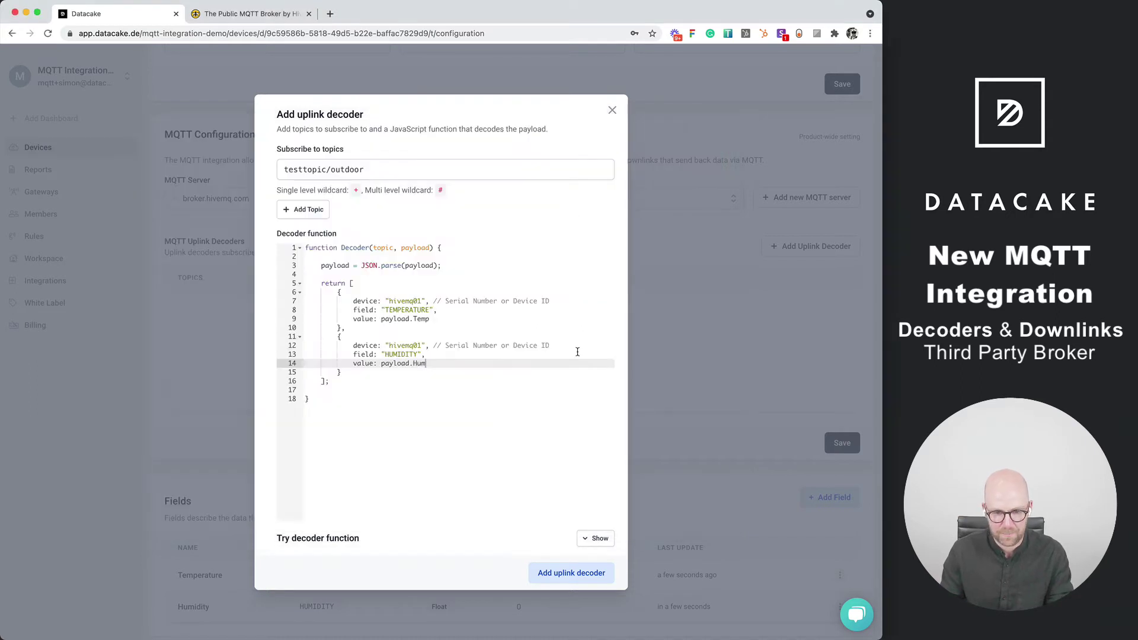
click(452, 316)
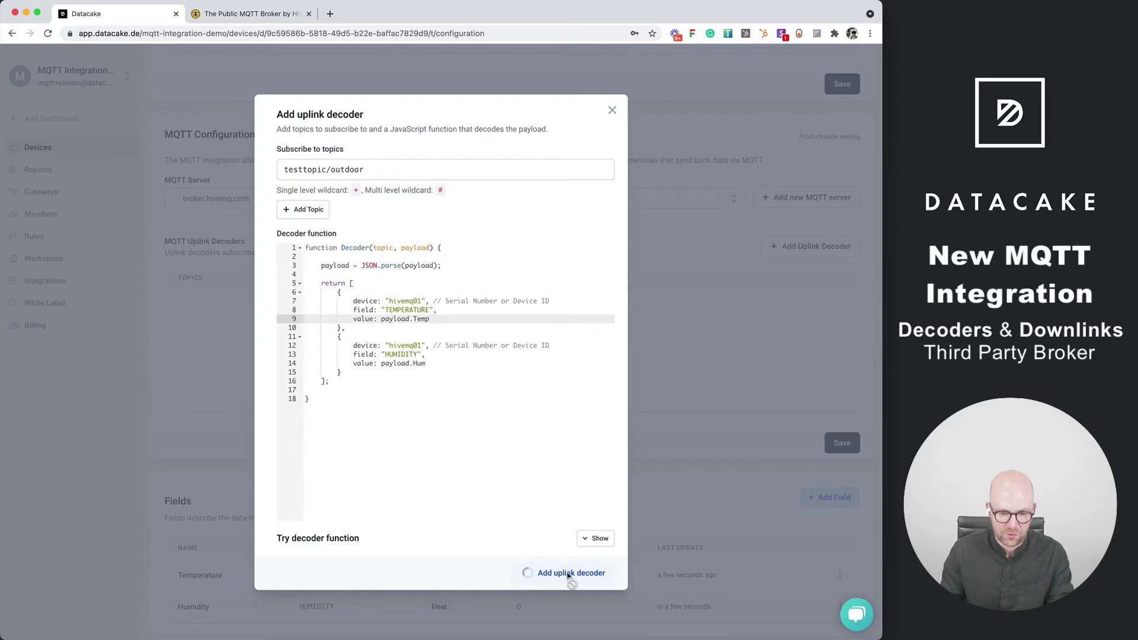
- Create the uplink decoder and reload the device configuration page
click(545, 572)
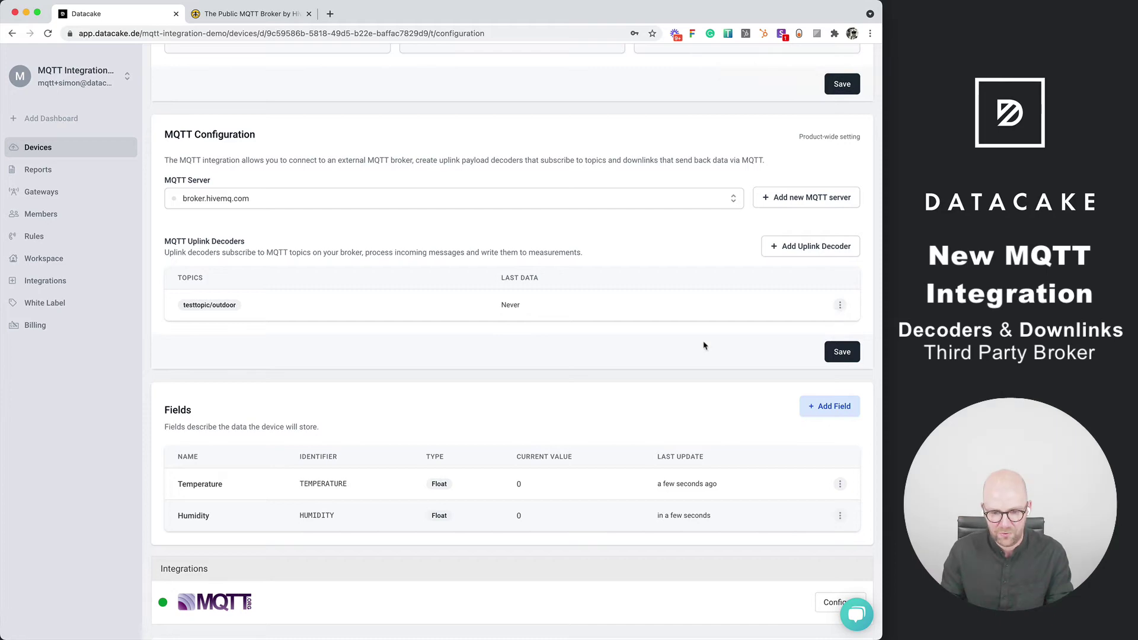
key(super+r)
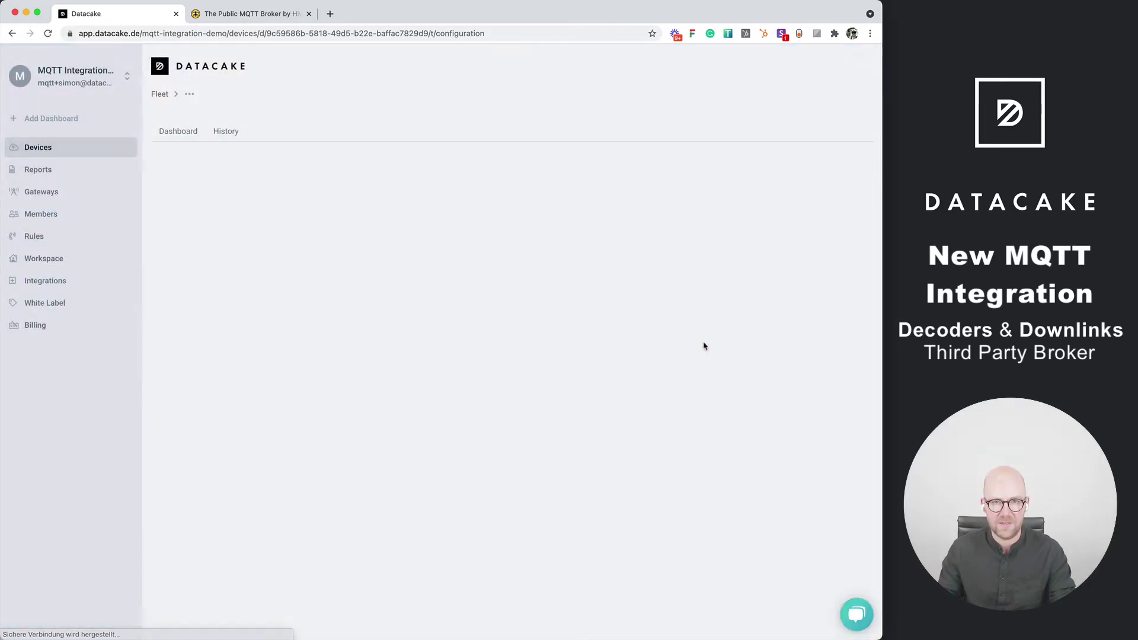
scroll(697, 355, down, 20)
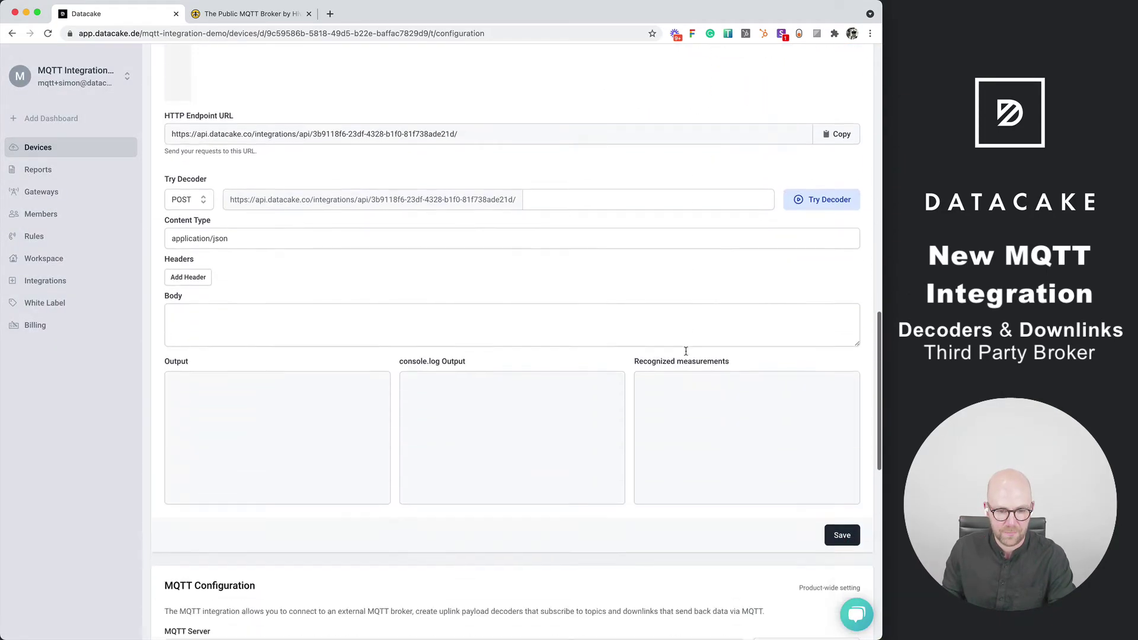
scroll(691, 361, down, 6)
scroll(682, 359, up, 1)
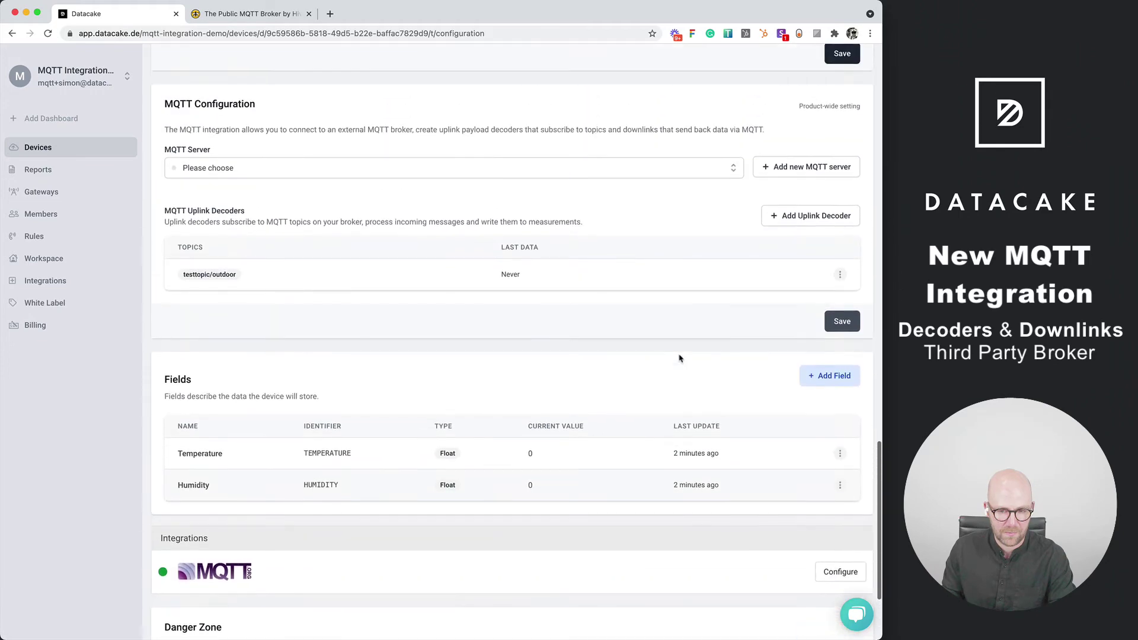
- Set the decoder's MQTT server to broker.hivemq.com and save; readings show 24.1 and 55.1
click(735, 168)
click(339, 194)
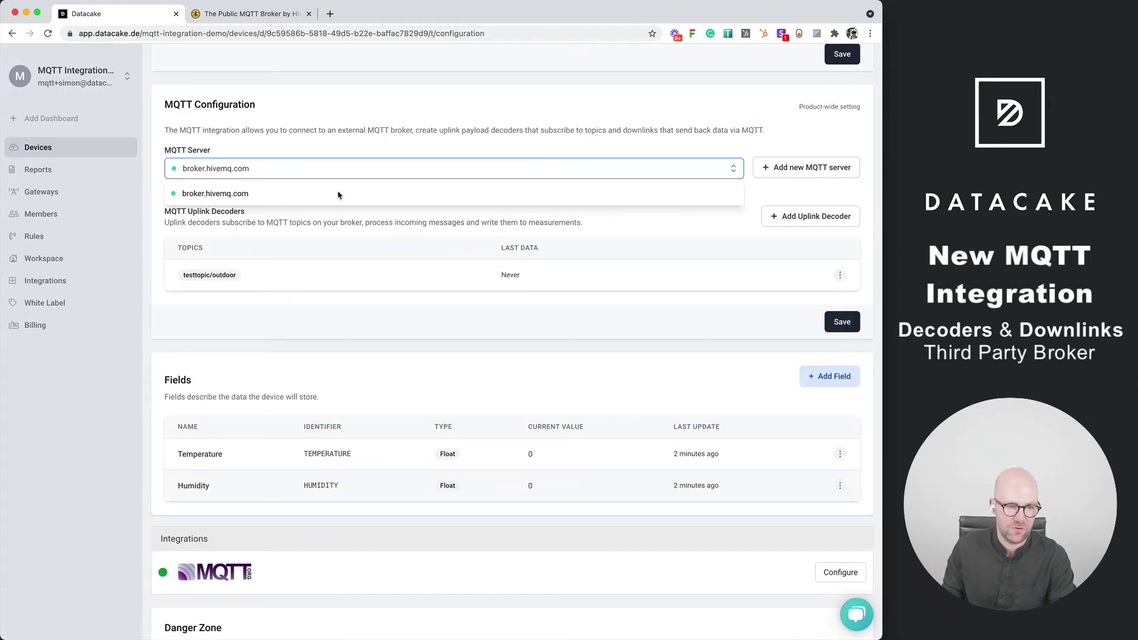
click(843, 322)
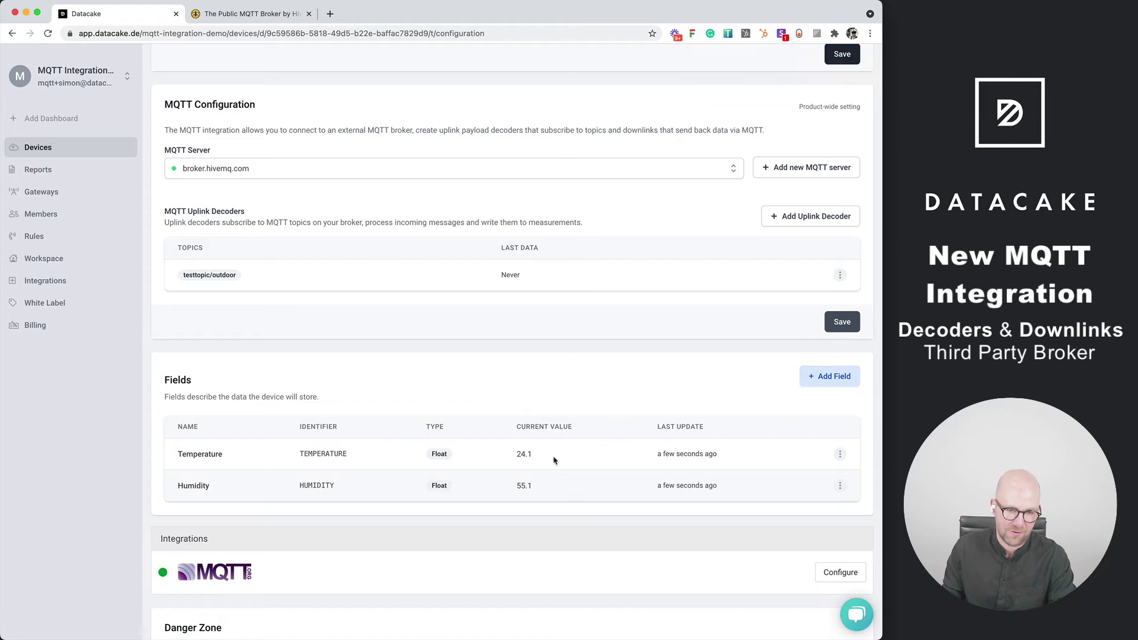
key(super+Tab)
key(super+Tab)
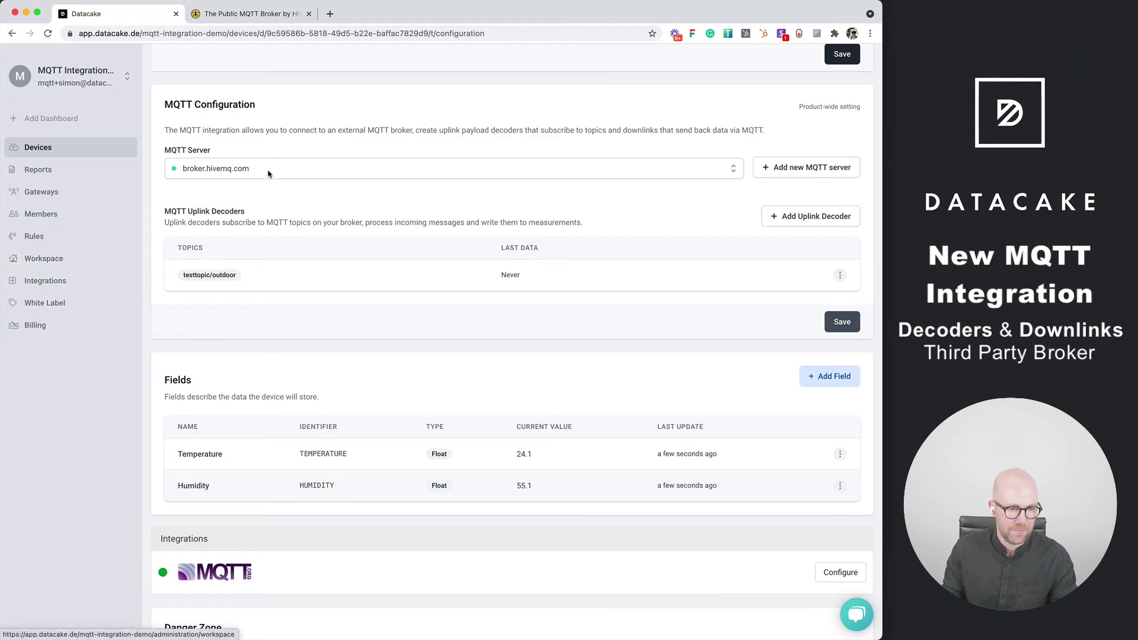
- On the Integrations page, inspect broker.hivemq.com's connection logs for the incoming testtopic/outdoor message
click(61, 286)
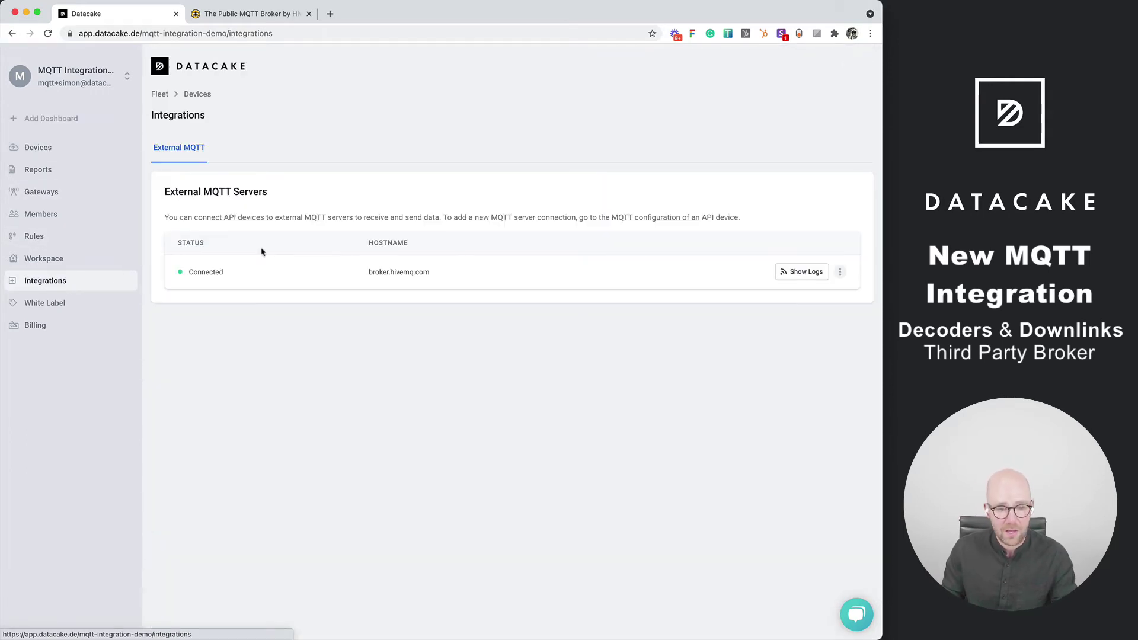
double_click(181, 280)
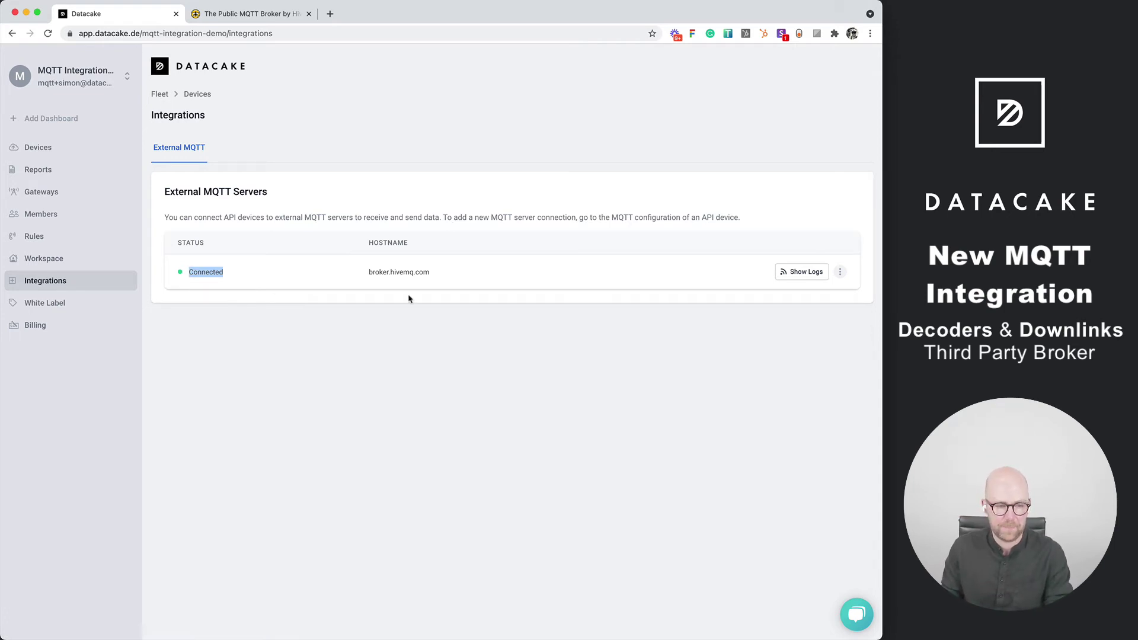
click(801, 277)
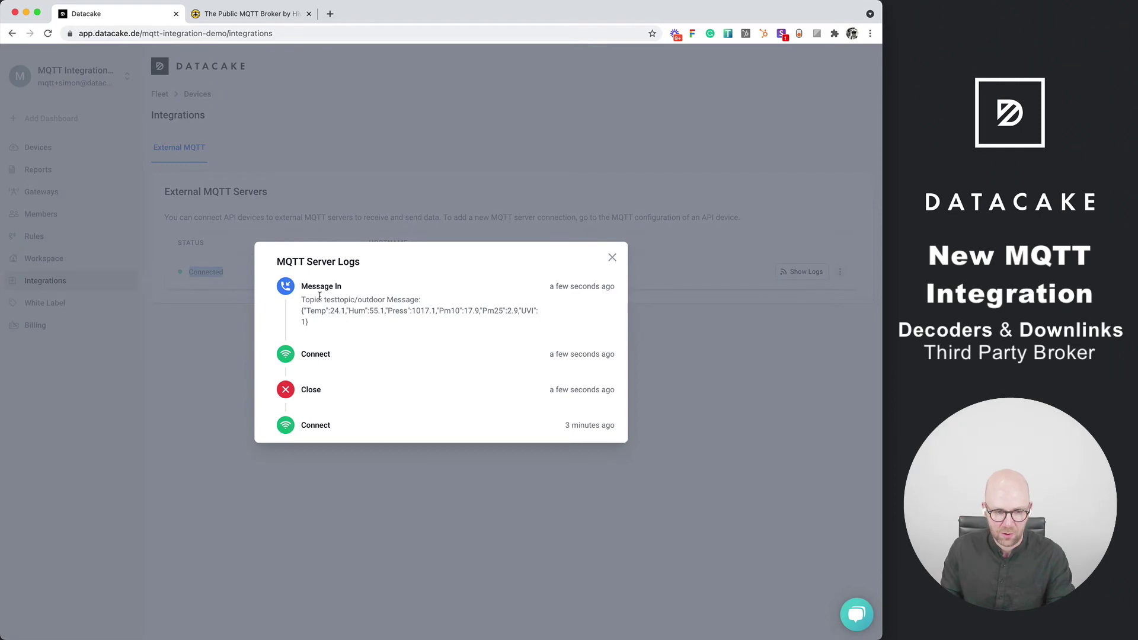
drag(302, 302, 389, 325)
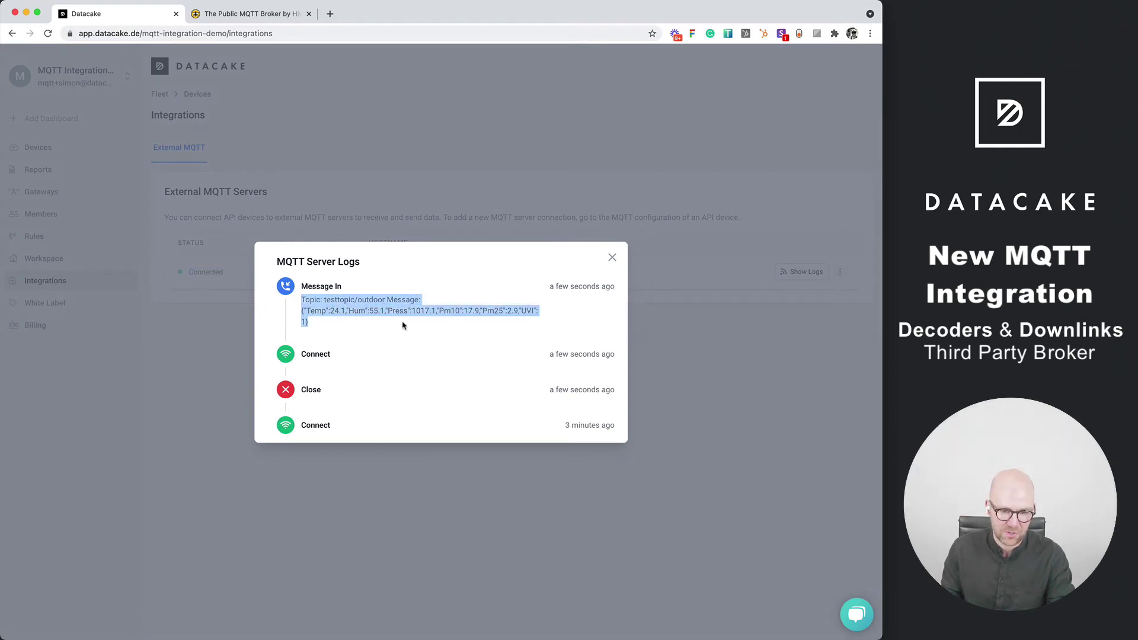
drag(324, 300, 383, 300)
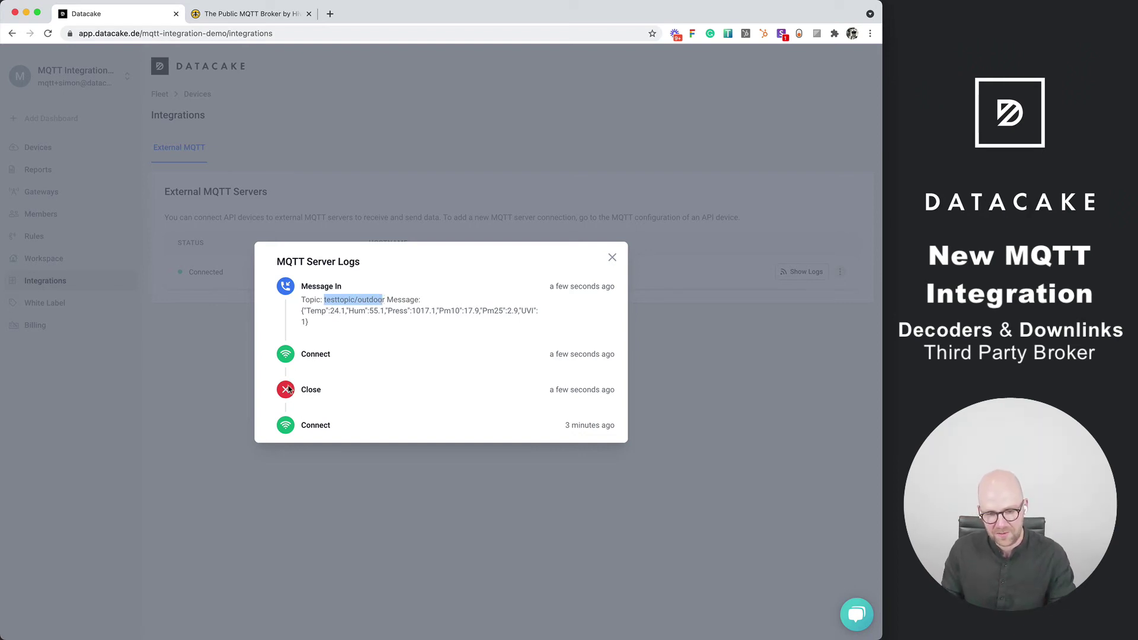
click(612, 257)
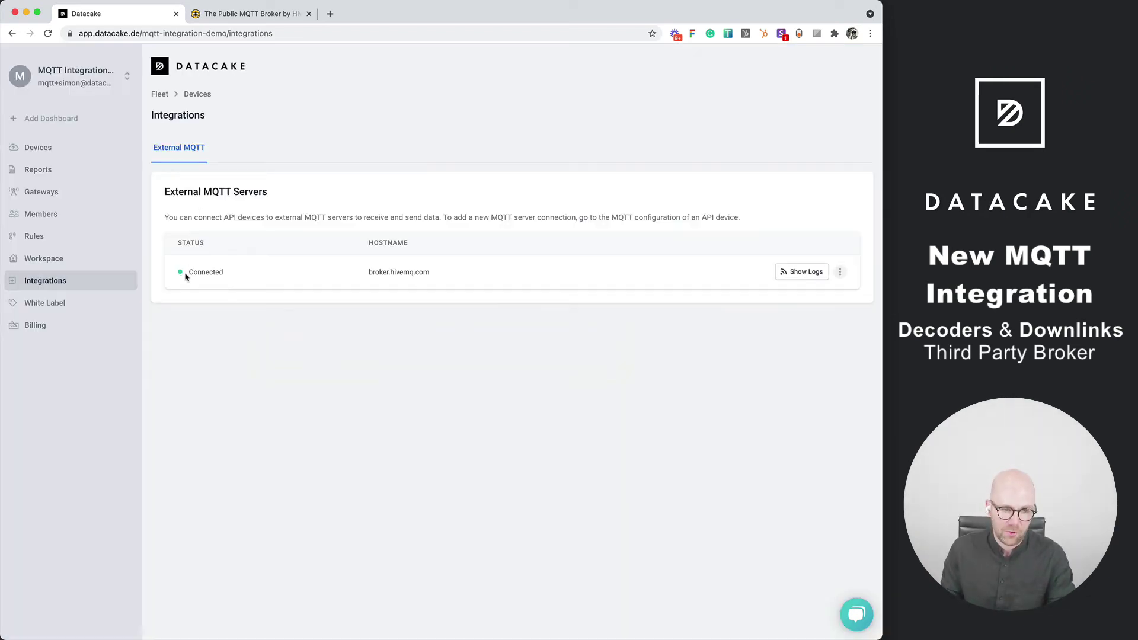
click(38, 147)
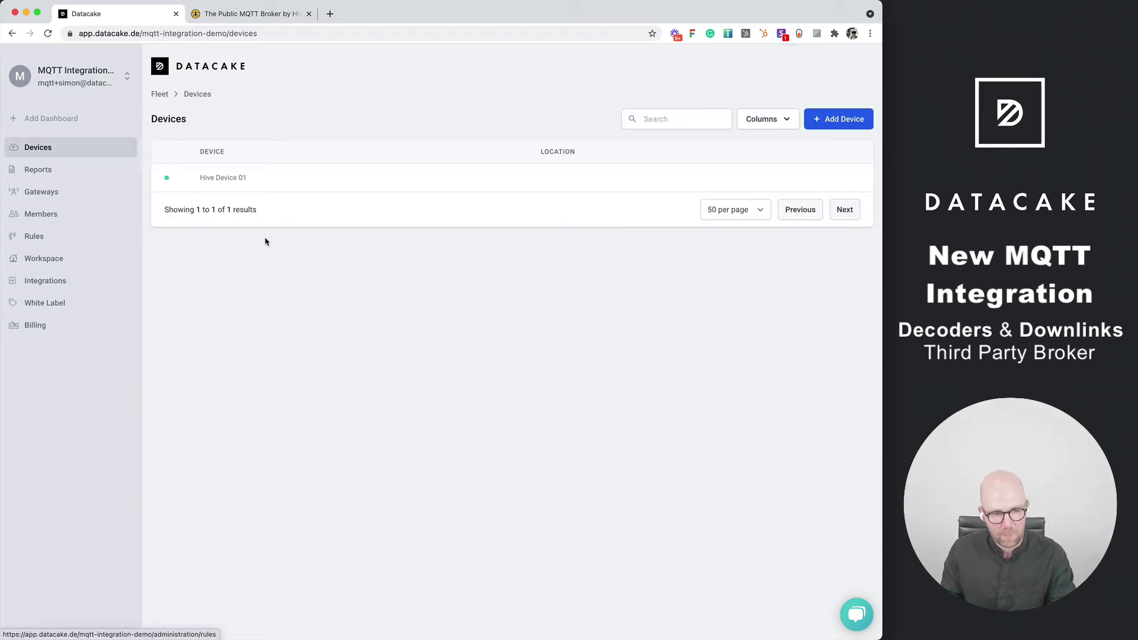
click(208, 180)
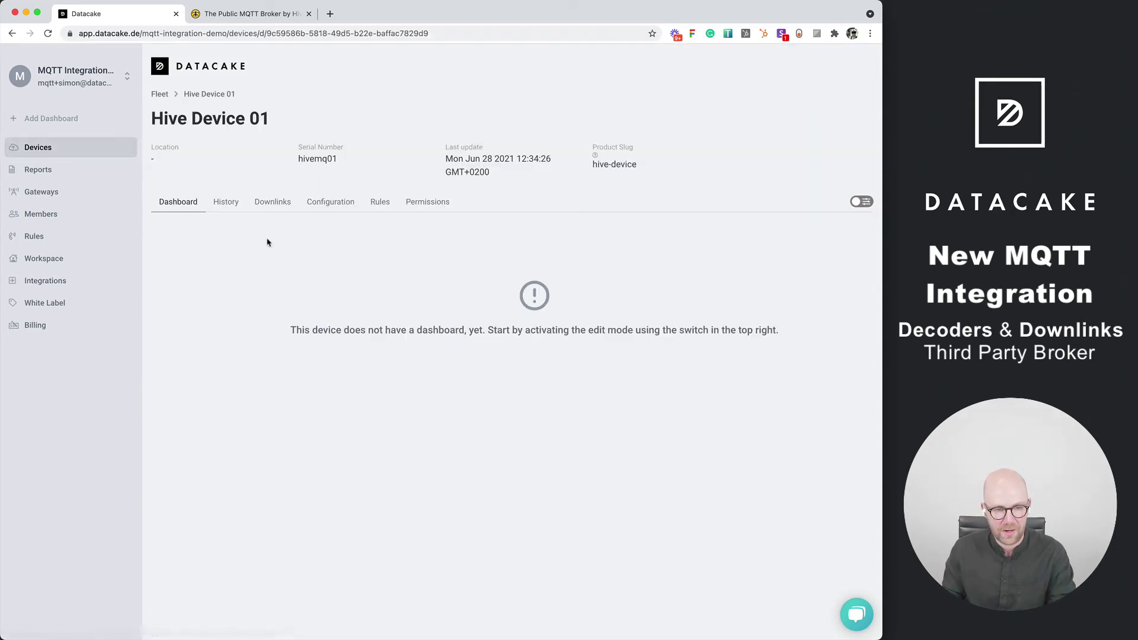
click(312, 203)
scroll(151, 389, down, 15)
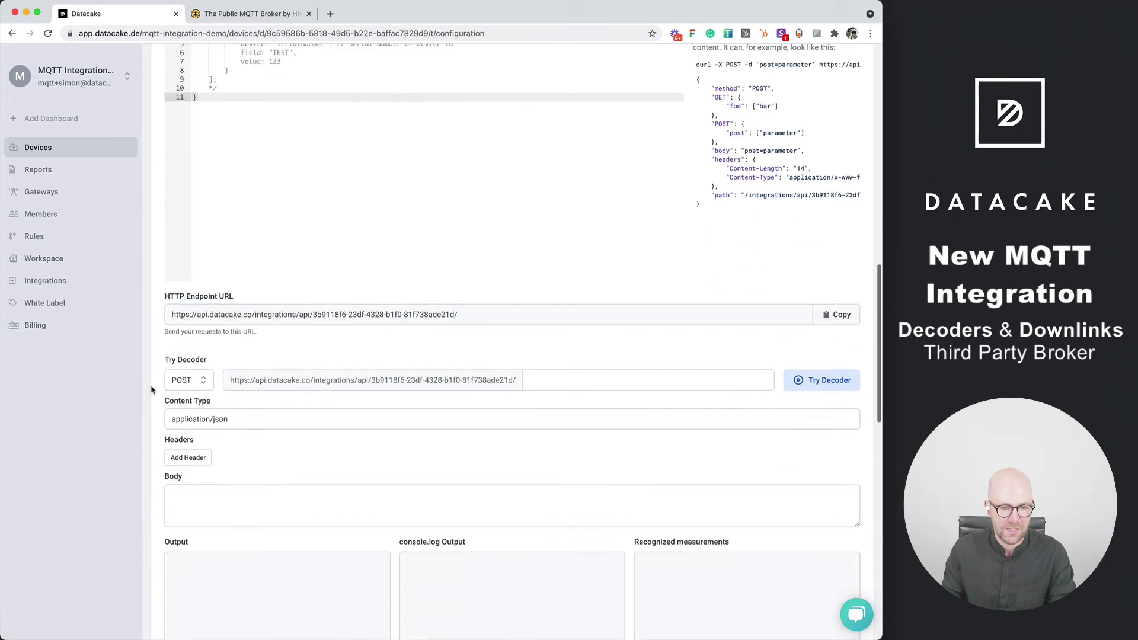
scroll(151, 390, down, 12)
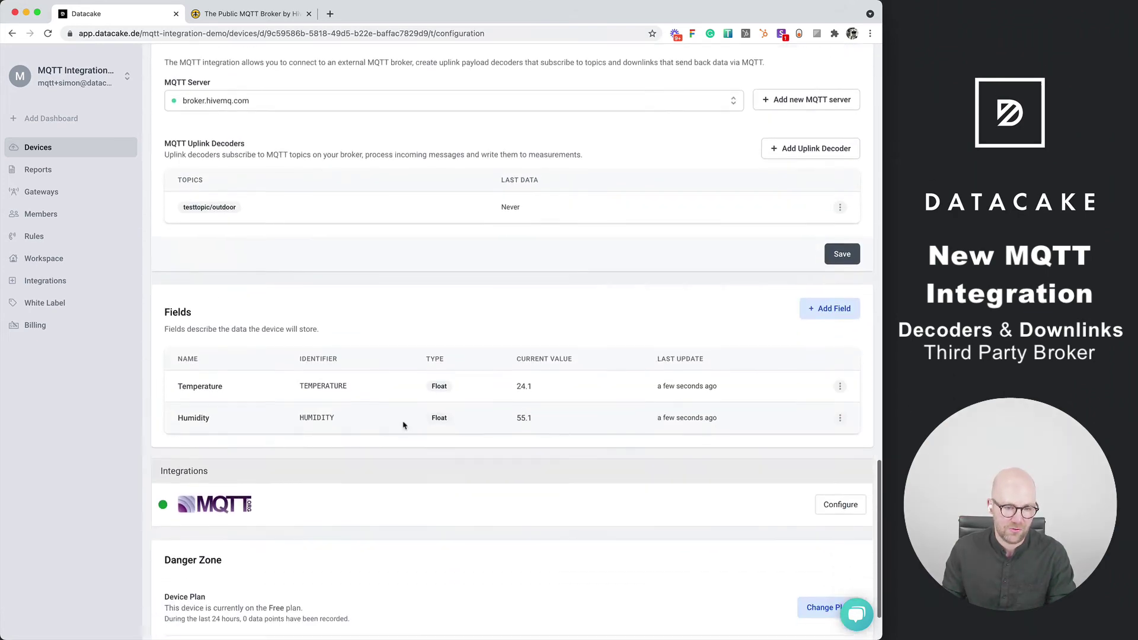
scroll(404, 425, down, 1)
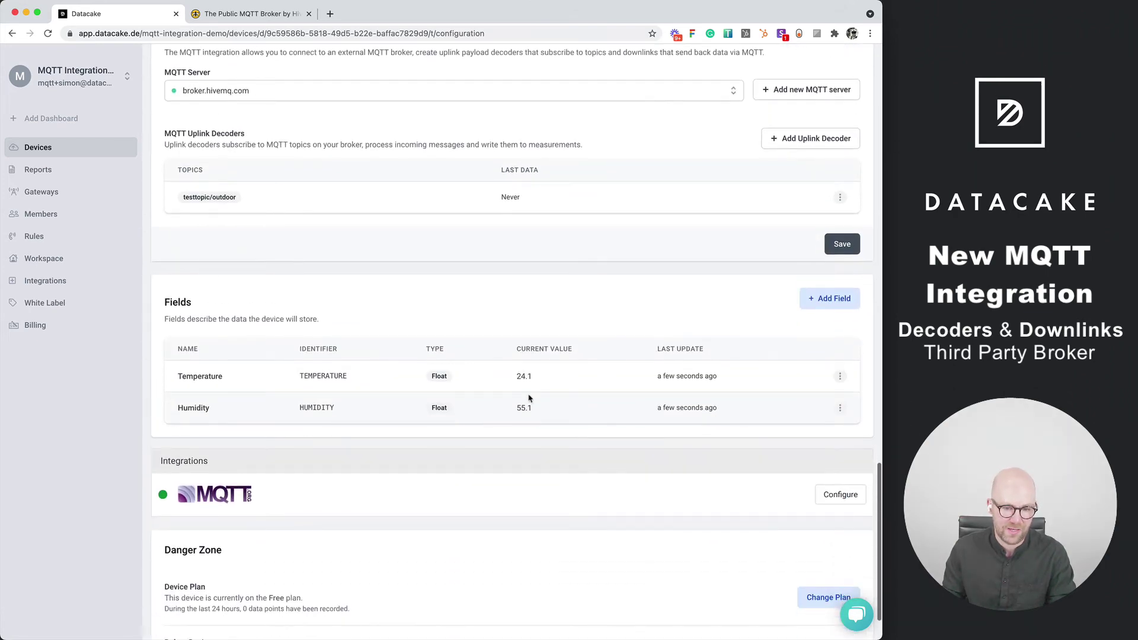
click(48, 34)
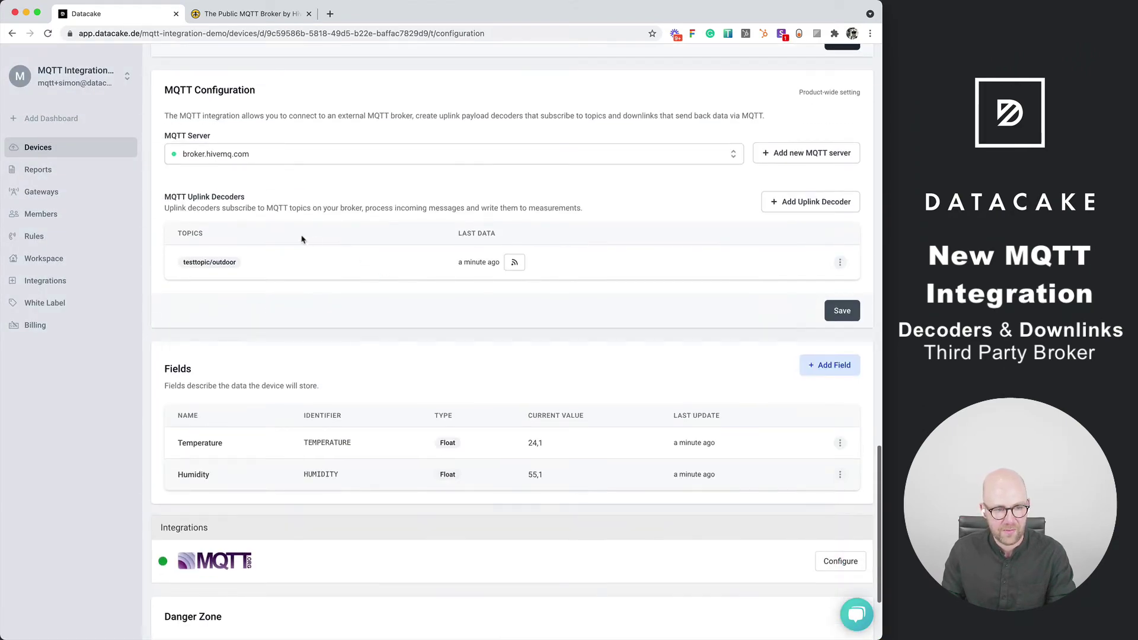
drag(182, 262, 220, 262)
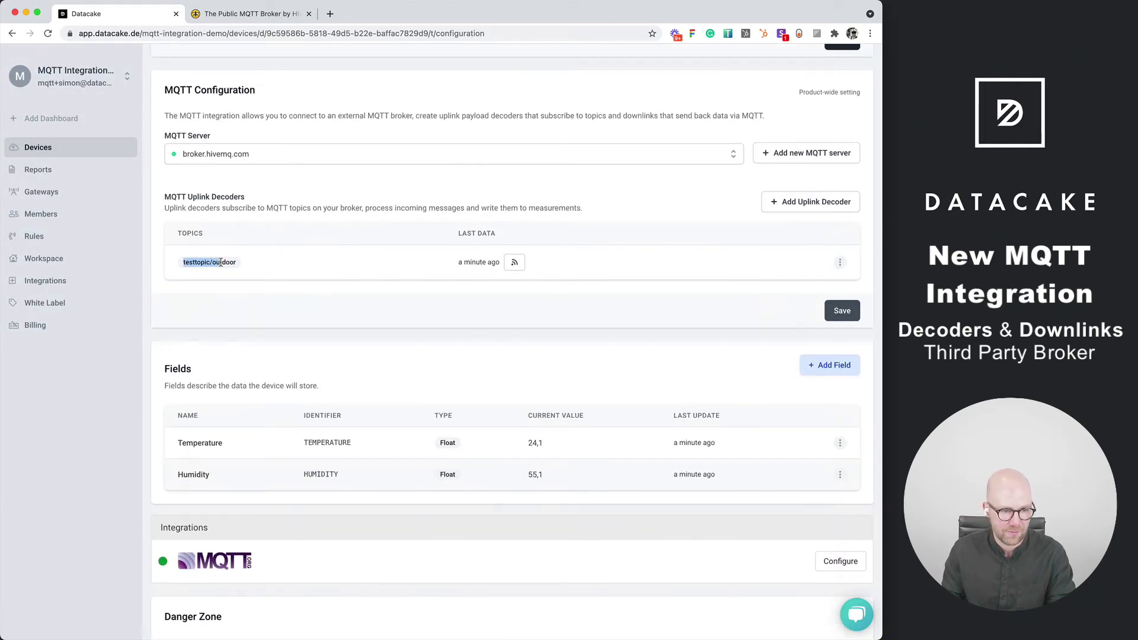
click(514, 262)
click(612, 318)
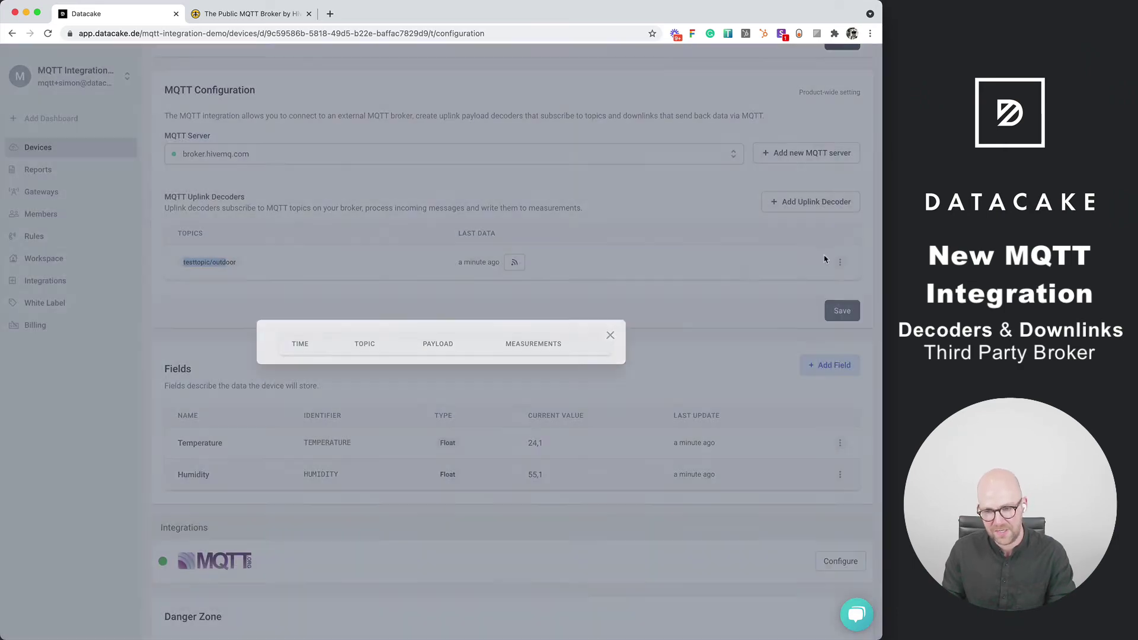
click(840, 262)
click(788, 289)
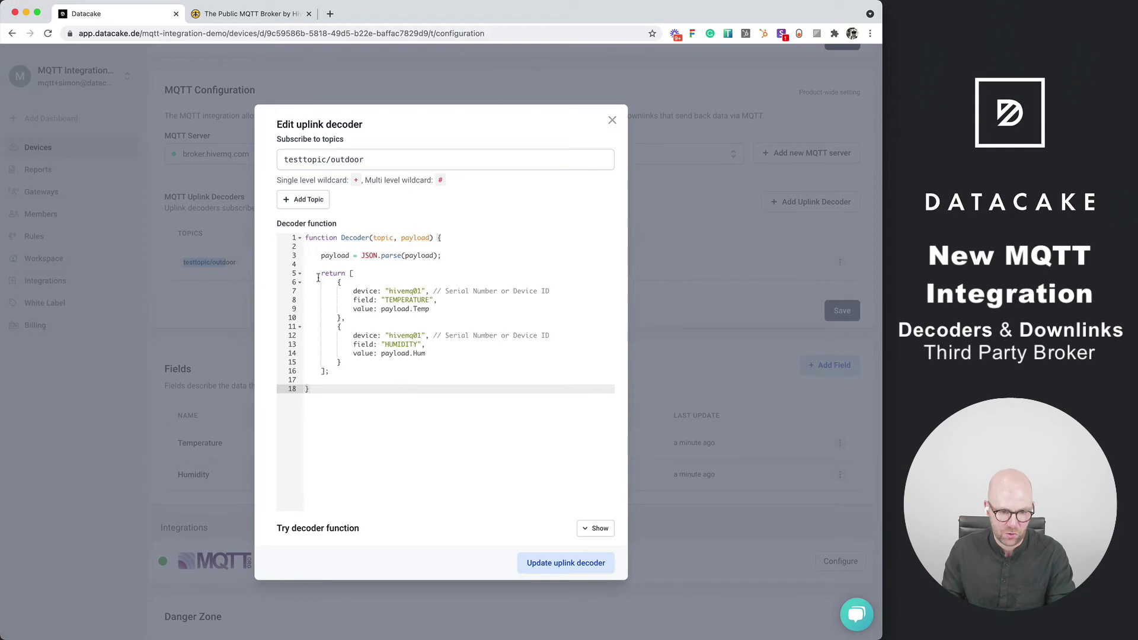
- Add a Value widget showing Temperature to Hive Device 01's dashboard
click(613, 120)
scroll(421, 288, up, 10)
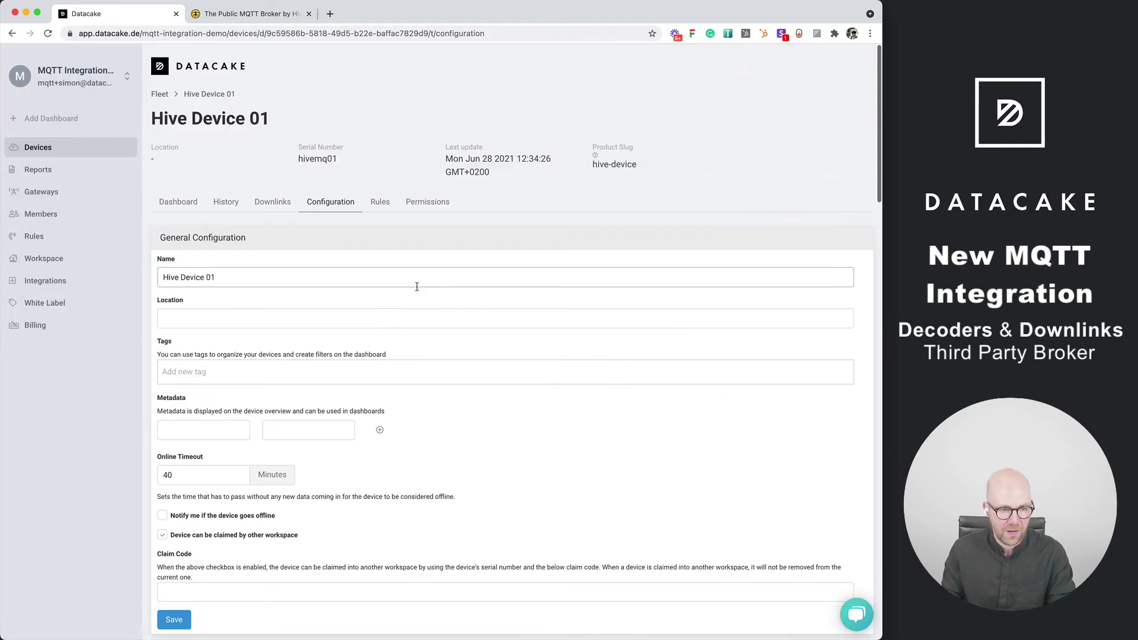
click(182, 201)
click(860, 201)
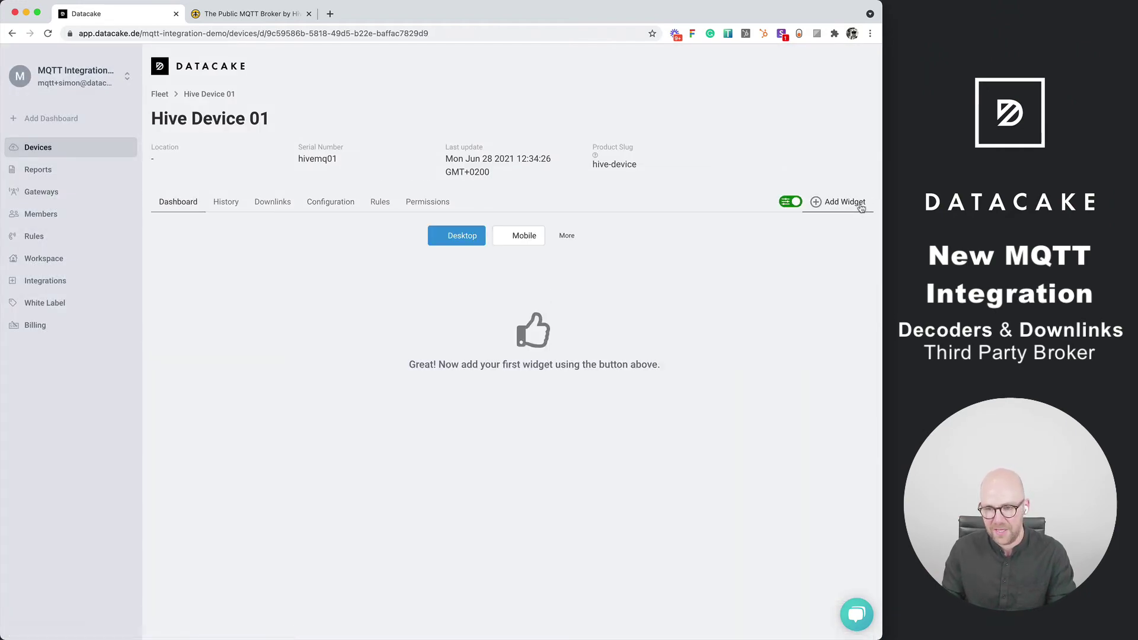
click(839, 201)
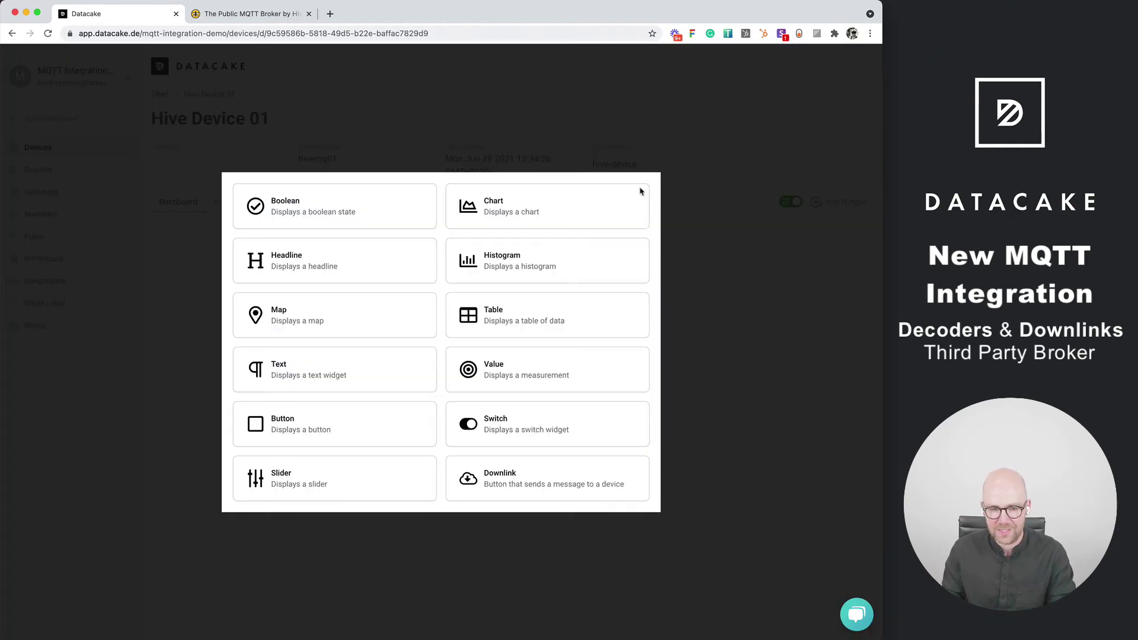
click(551, 365)
click(117, 363)
click(110, 411)
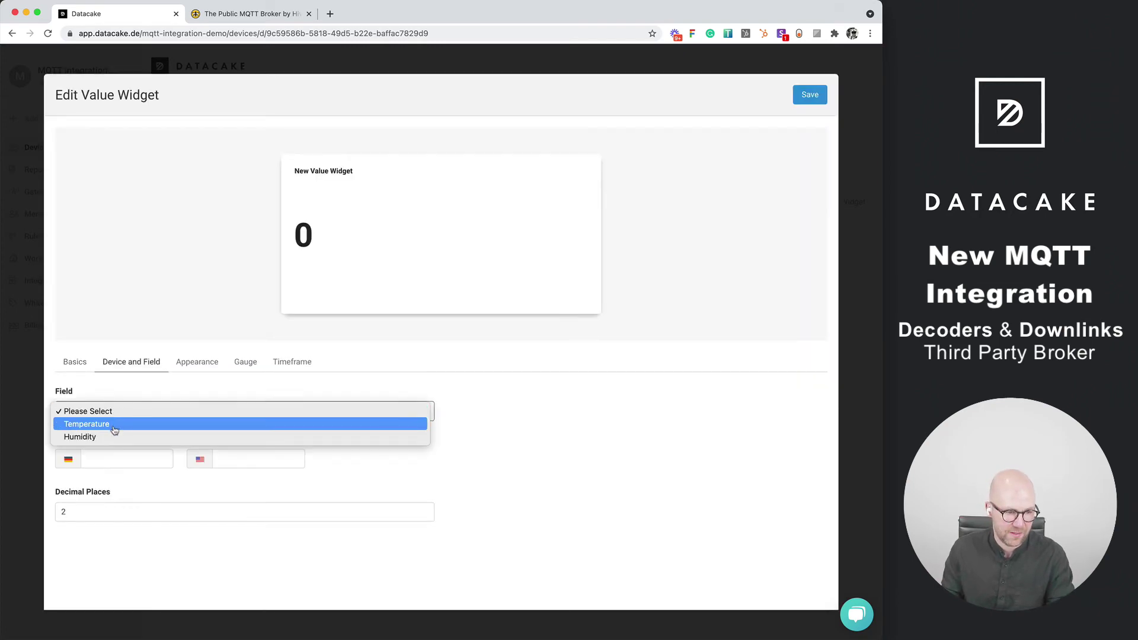
click(112, 423)
click(821, 103)
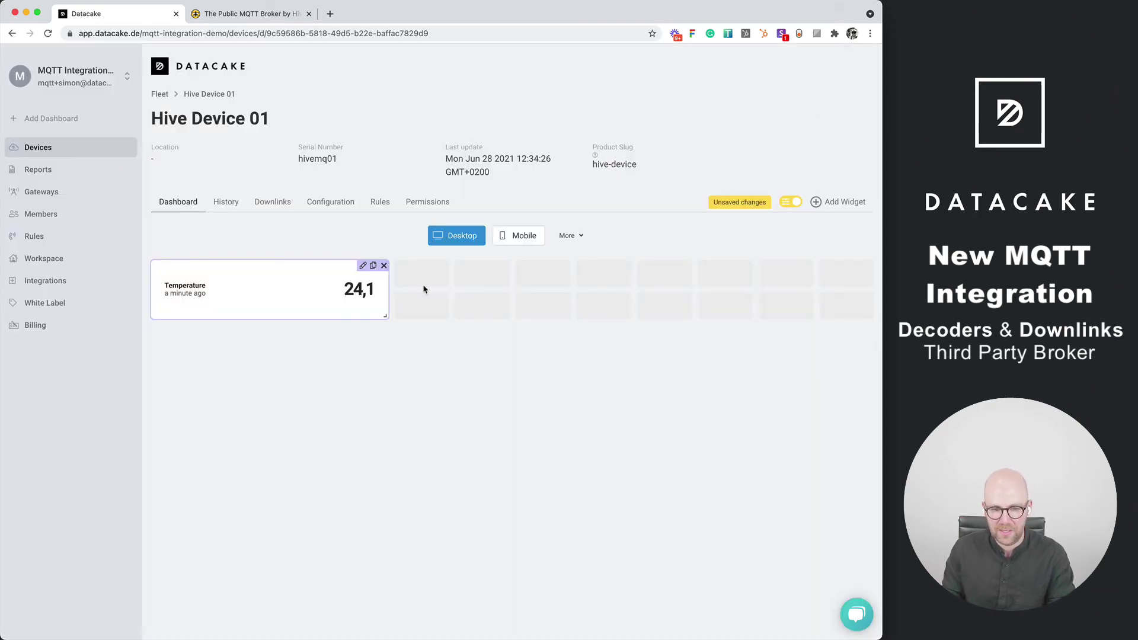
- Duplicate it beside the original as a Humidity value widget and leave edit mode
click(373, 265)
mouse_move(324, 291)
mouse_down()
mouse_move(549, 287)
mouse_move(540, 287)
mouse_up()
click(601, 266)
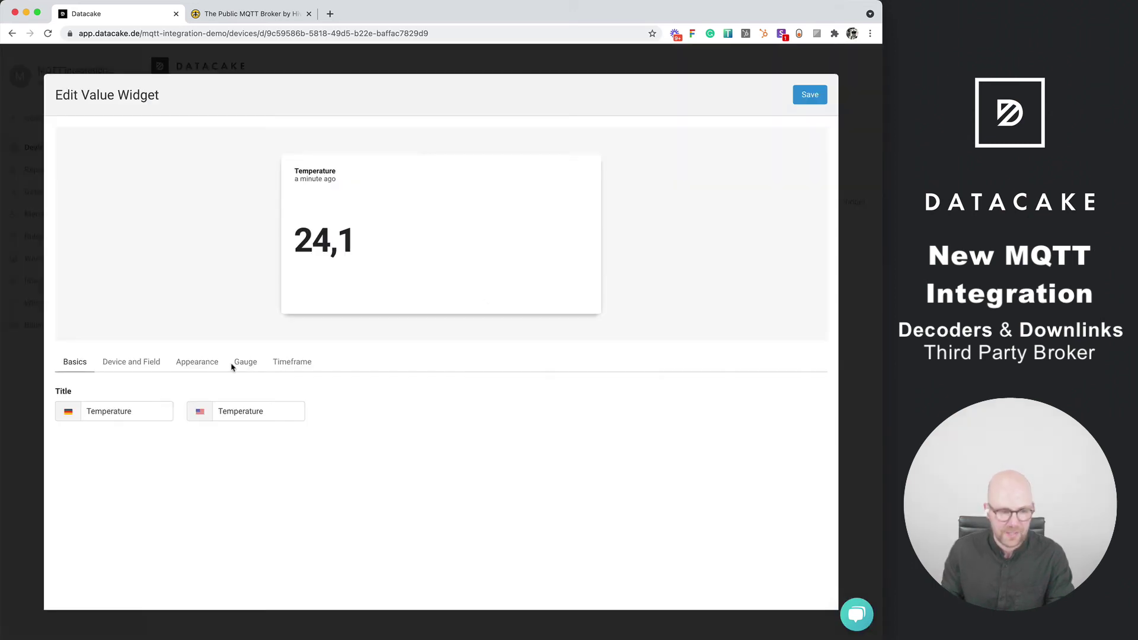
click(119, 412)
click(116, 423)
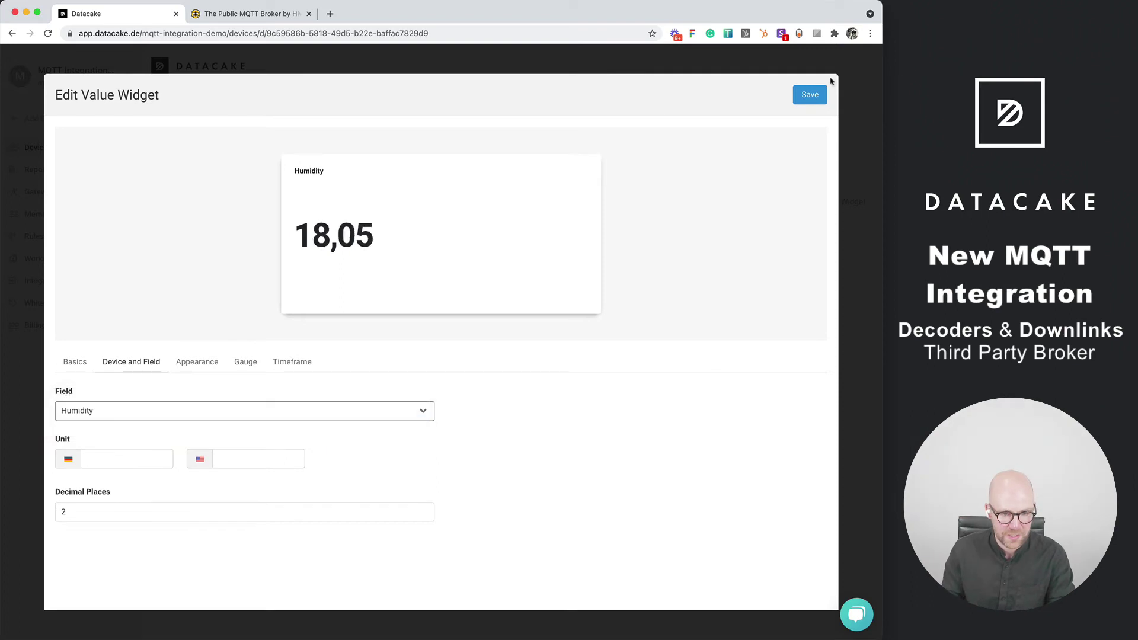
click(820, 98)
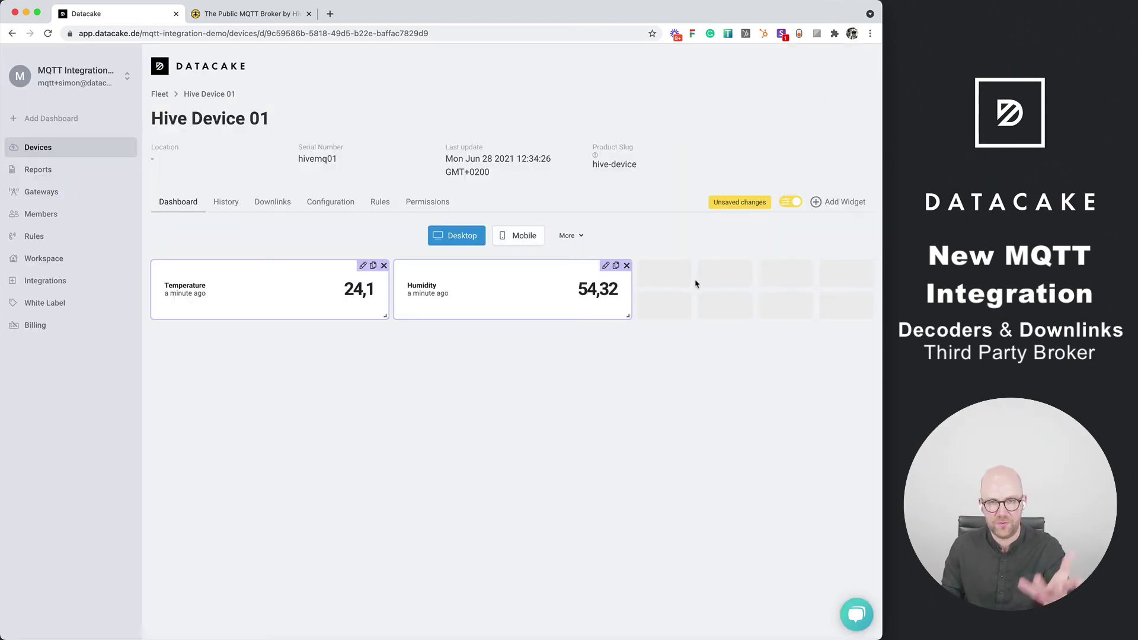
click(791, 202)
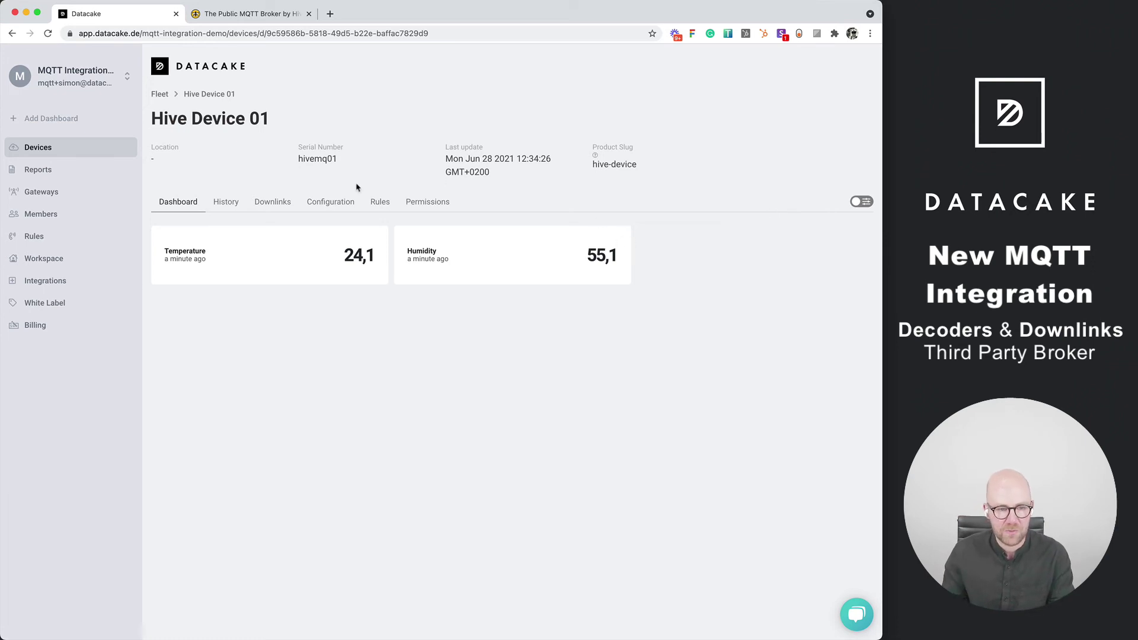
- Start a new downlink named 'Test Downlink' with description 'BlaBl'
click(282, 204)
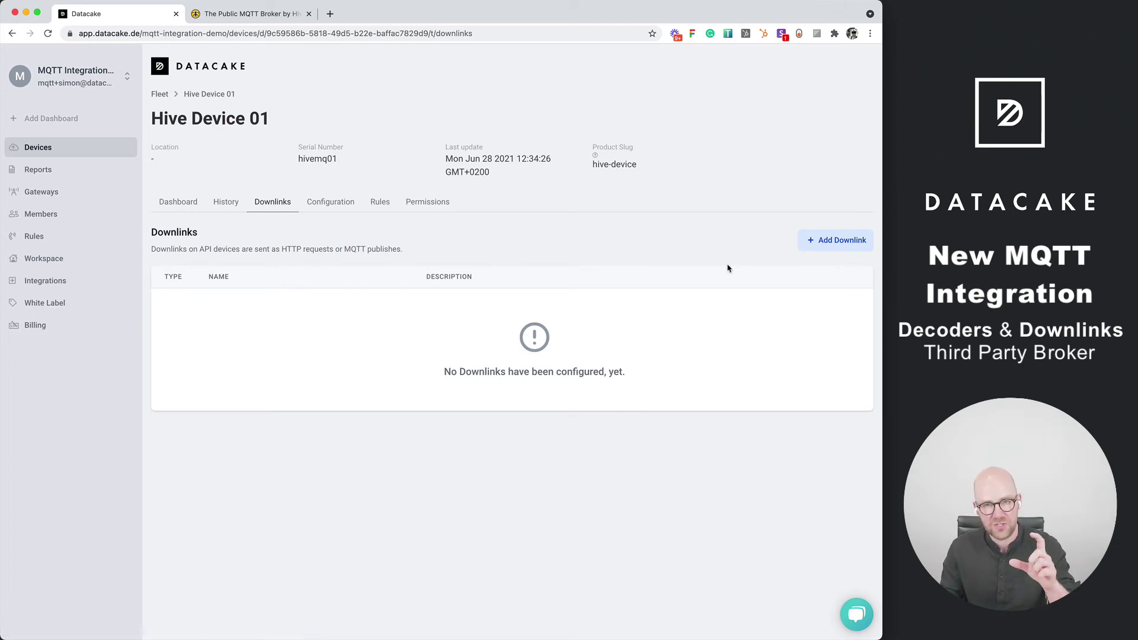
click(843, 241)
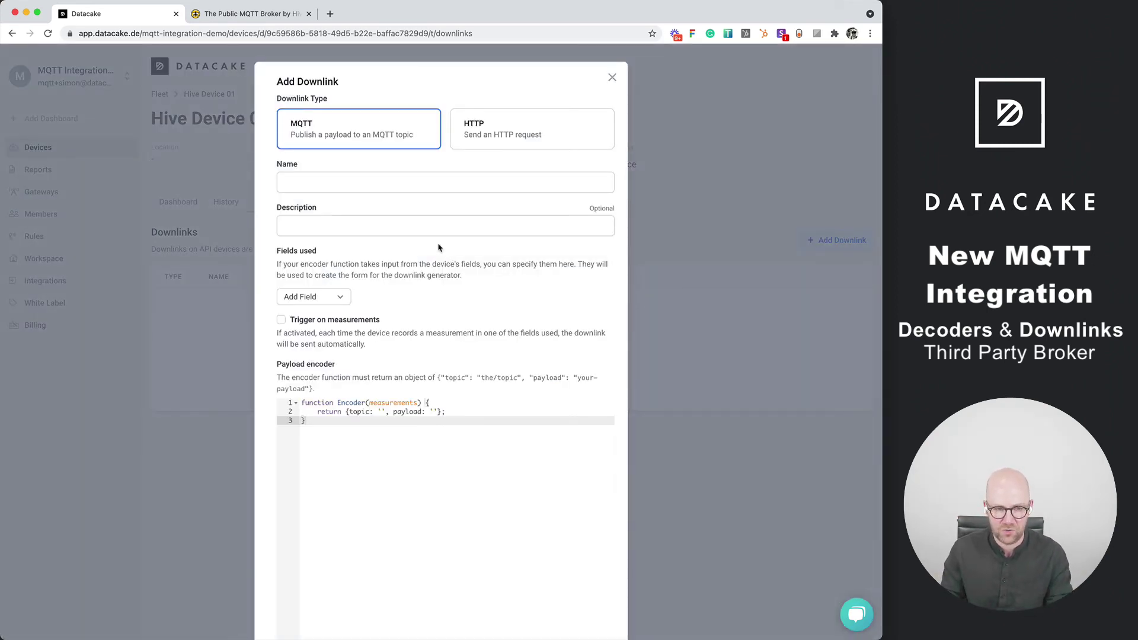
click(371, 183)
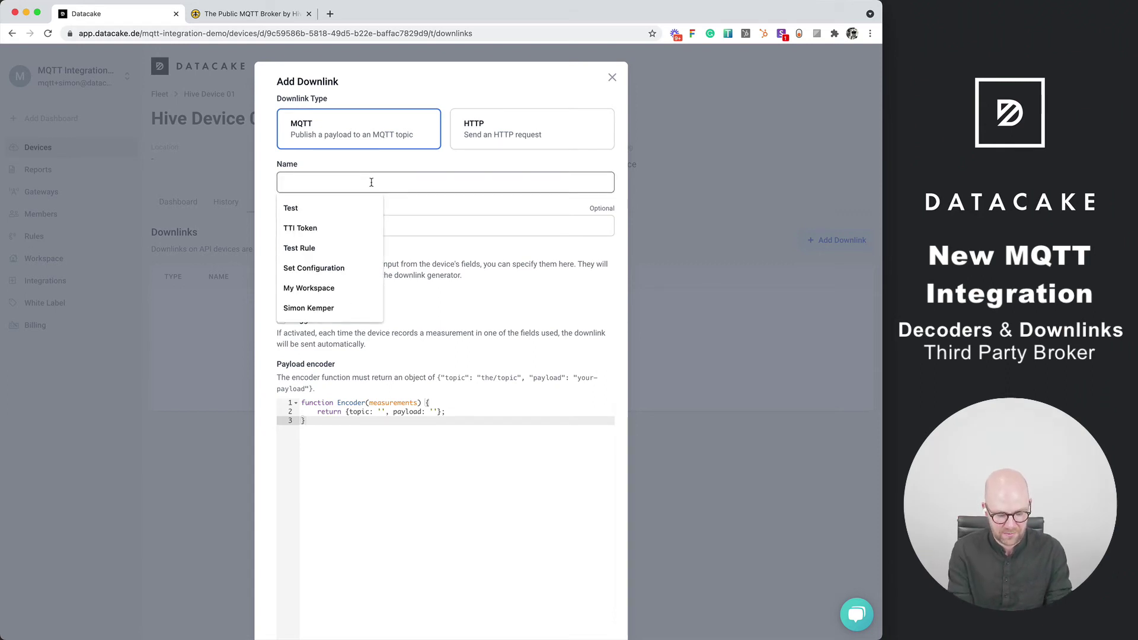
text(Test Downlink)
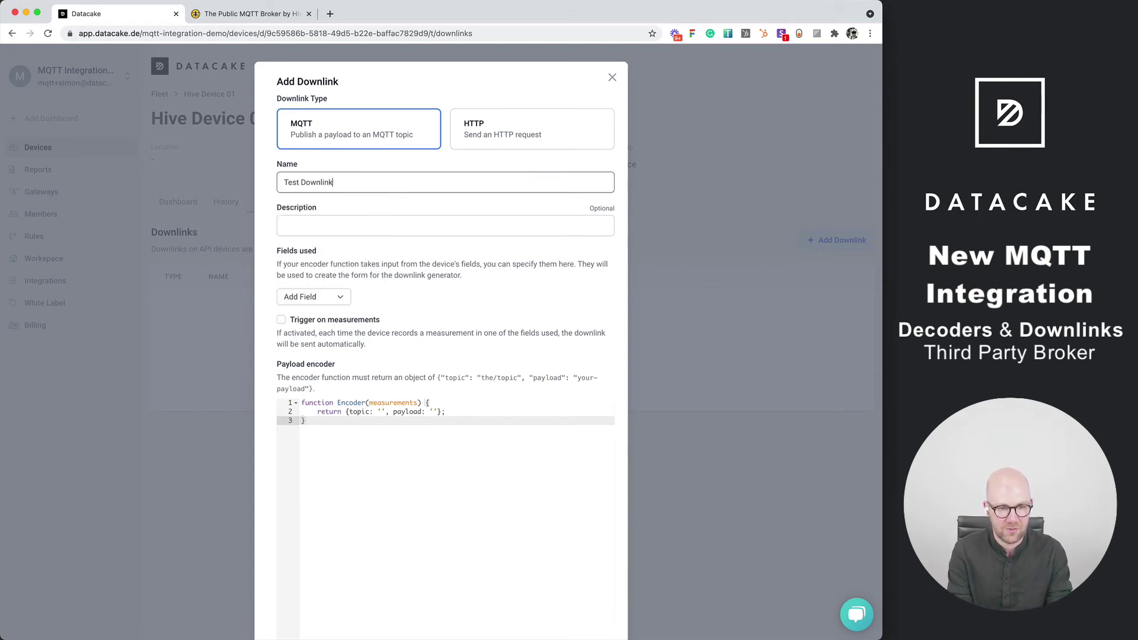
click(445, 225)
text(BlaBla)
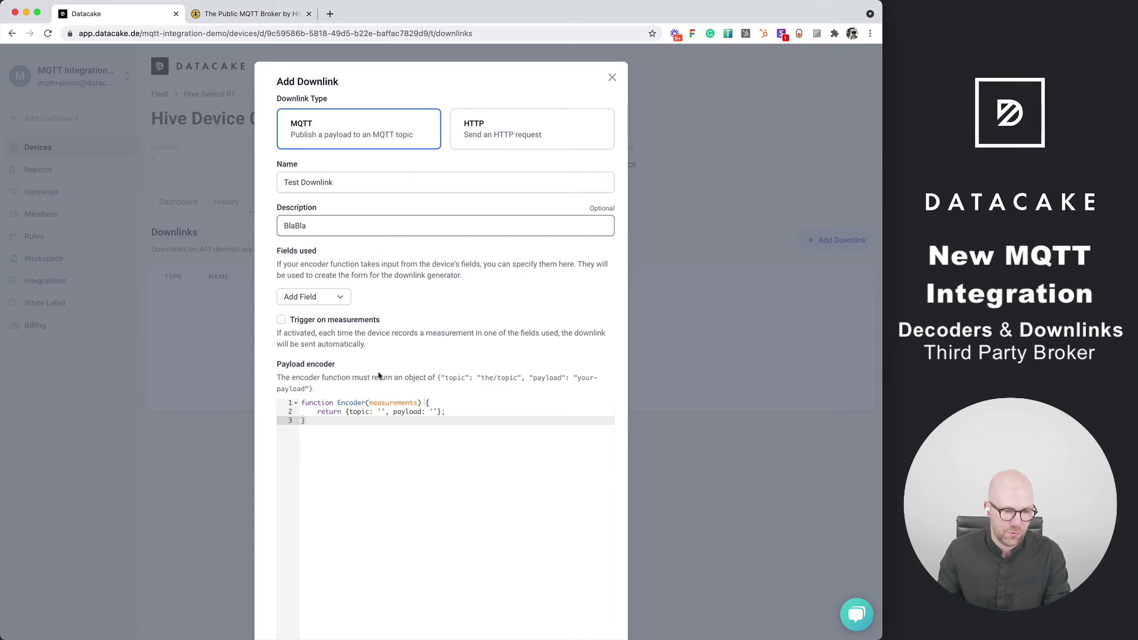
- Write the encoder to publish 'Hello Word' to testtopic/outdoor/downlink
scroll(380, 376, down, 2)
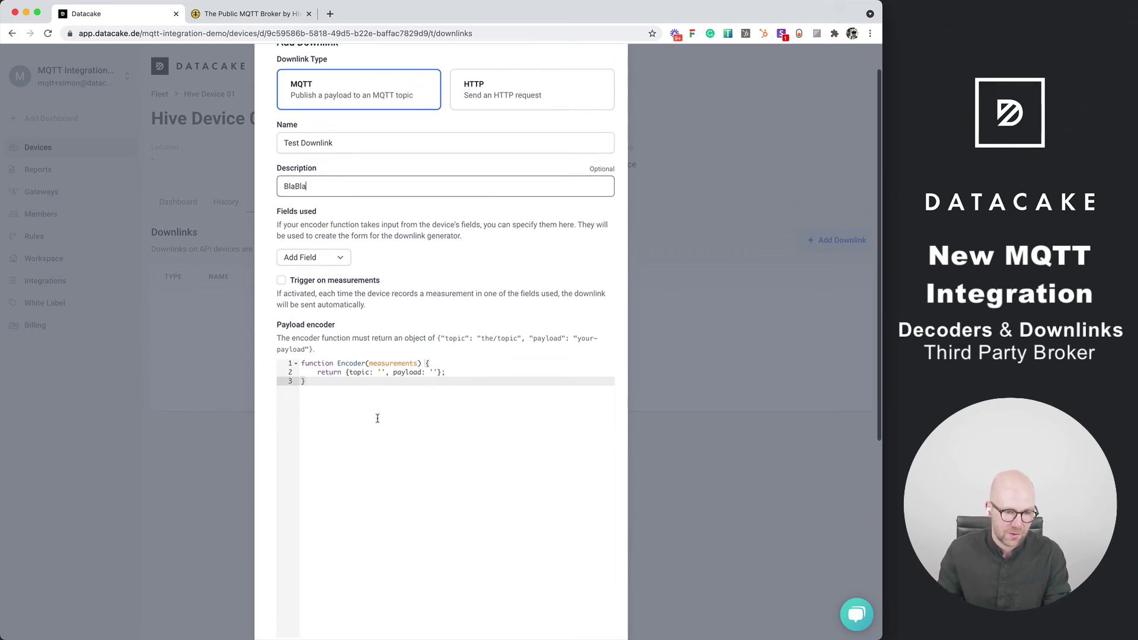
click(379, 351)
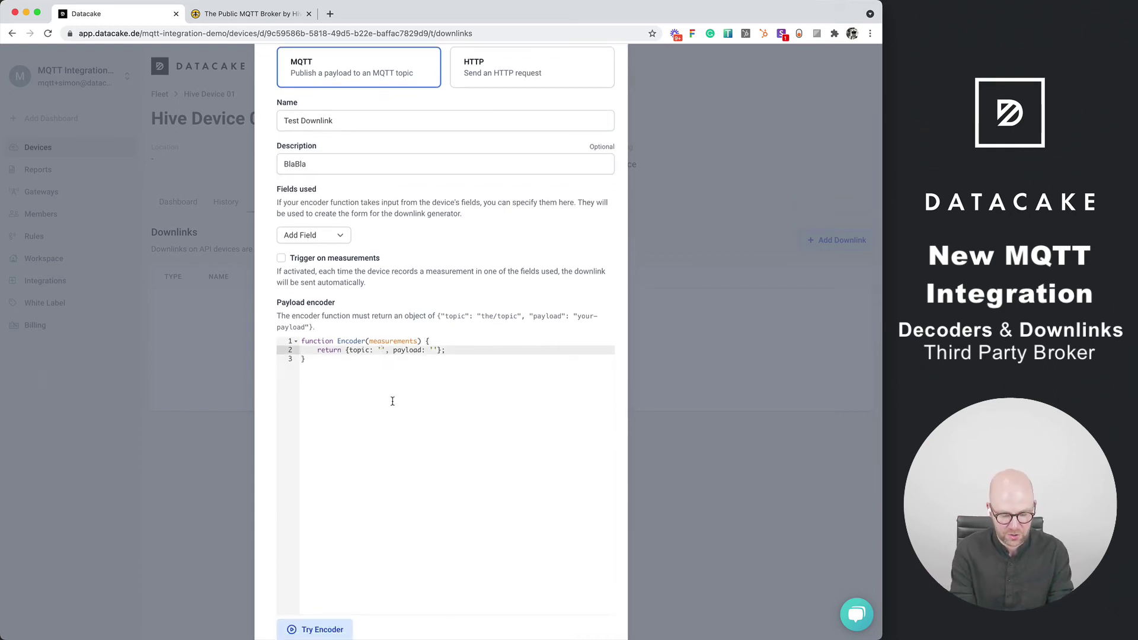
text(testtopic)
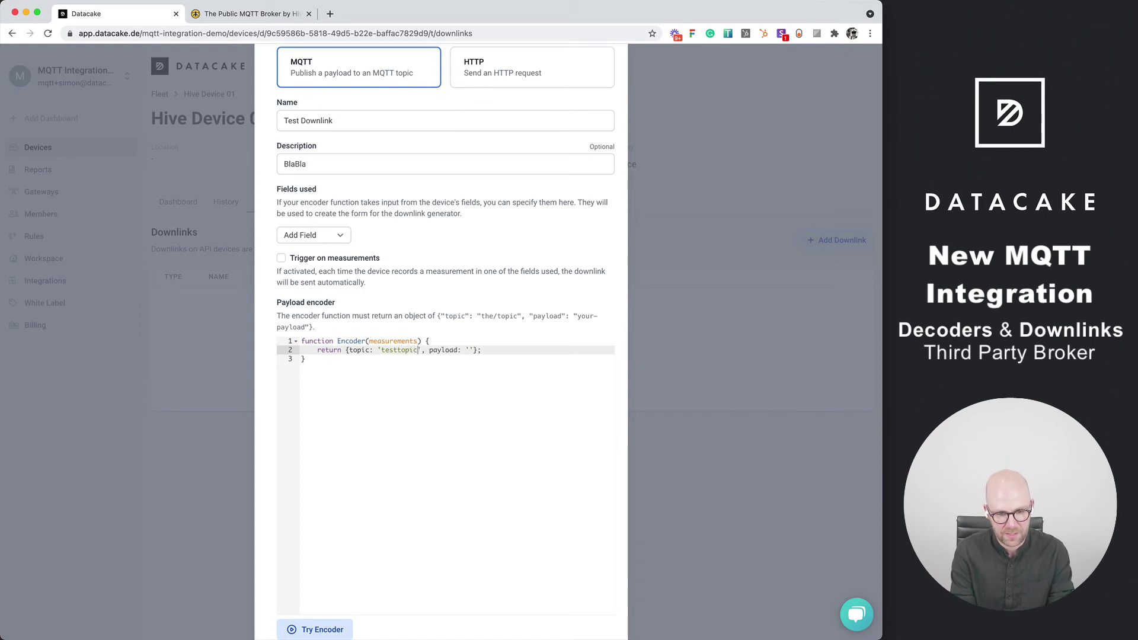
text(/outdoor/)
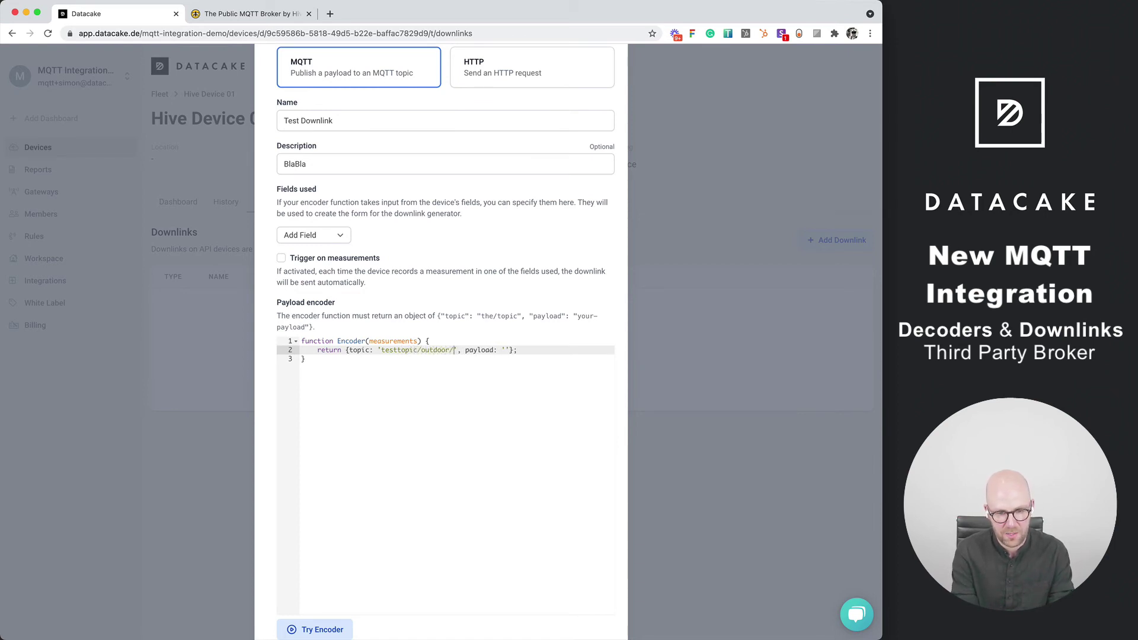
text(databack)
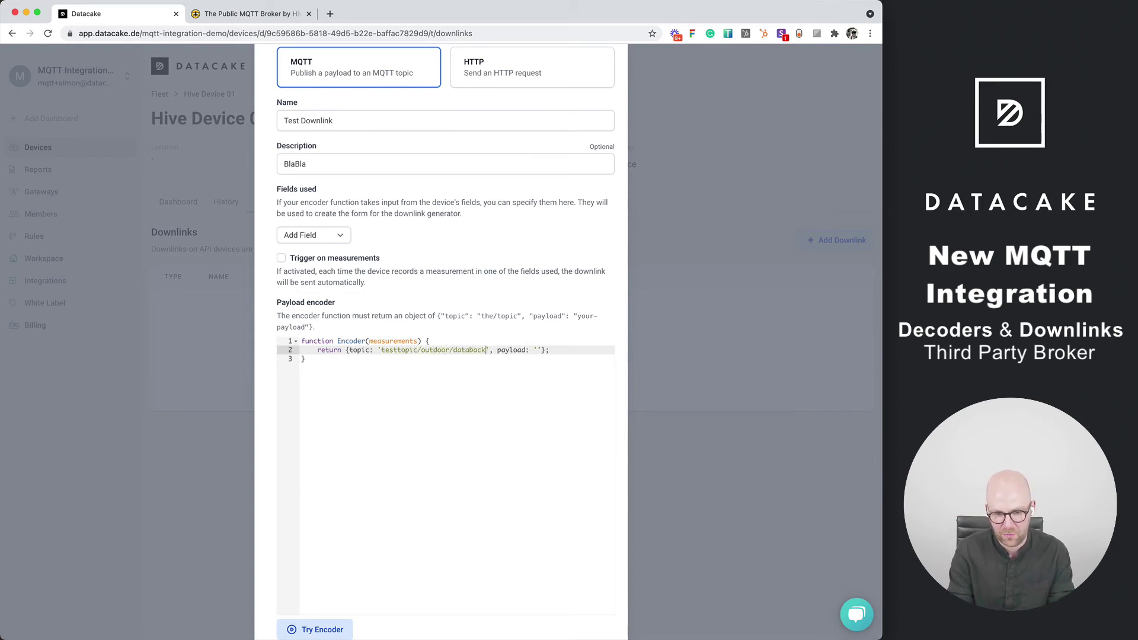
key(alt+shift+Left)
key(BackSpace)
text(downlink)
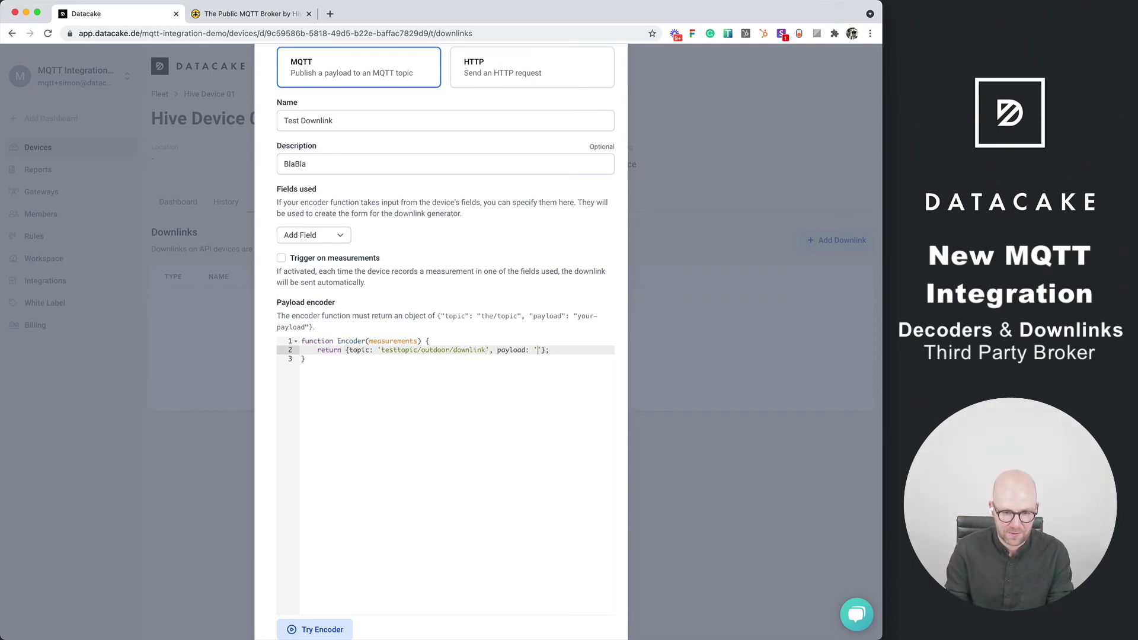
text(o Word)
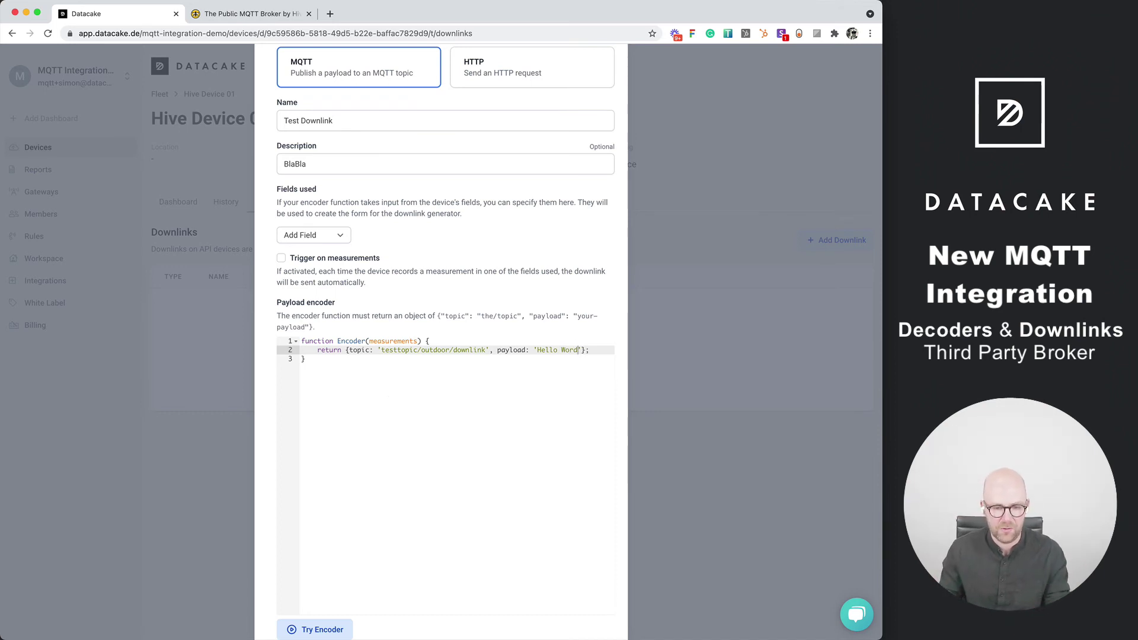
- Add Temperature and Humidity to Fields used, then remove both again
scroll(417, 317, down, 2)
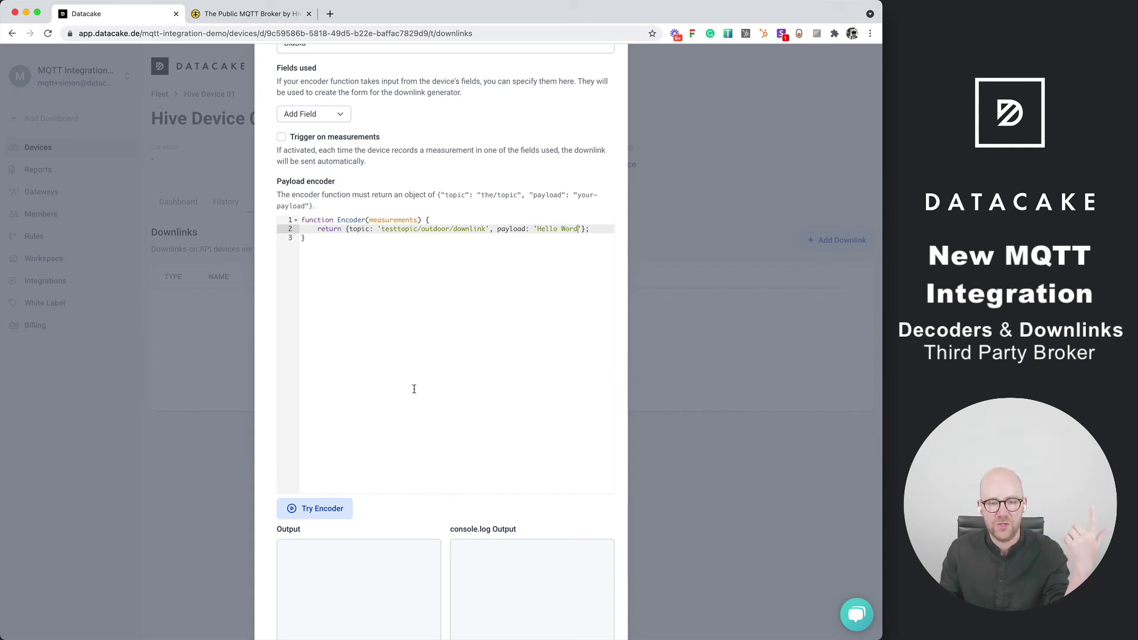
scroll(478, 252, up, 3)
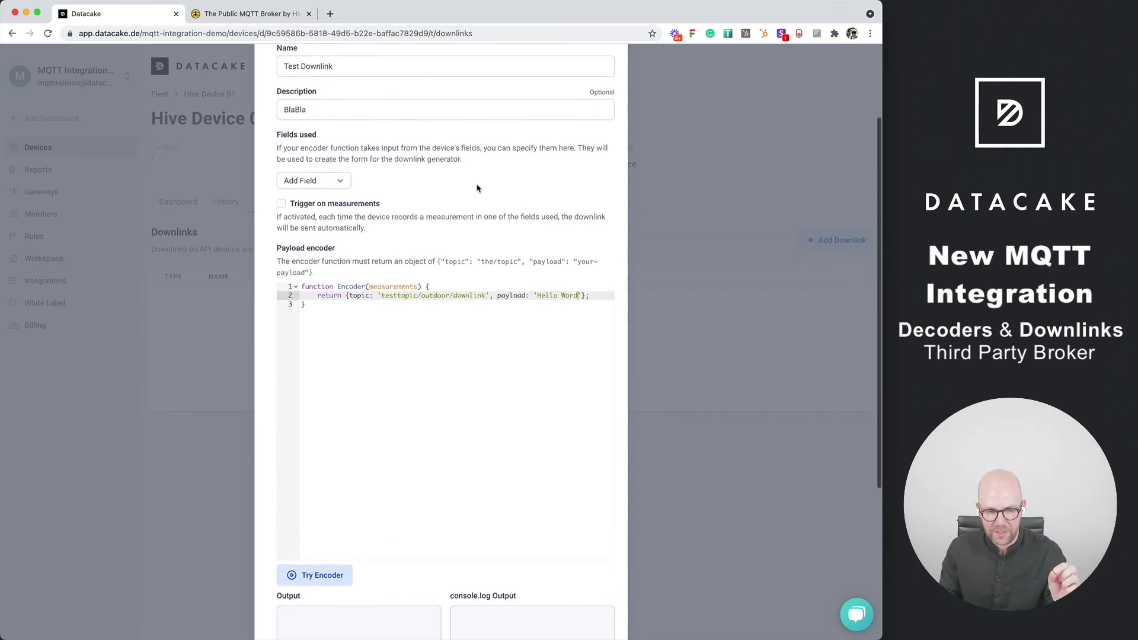
click(325, 267)
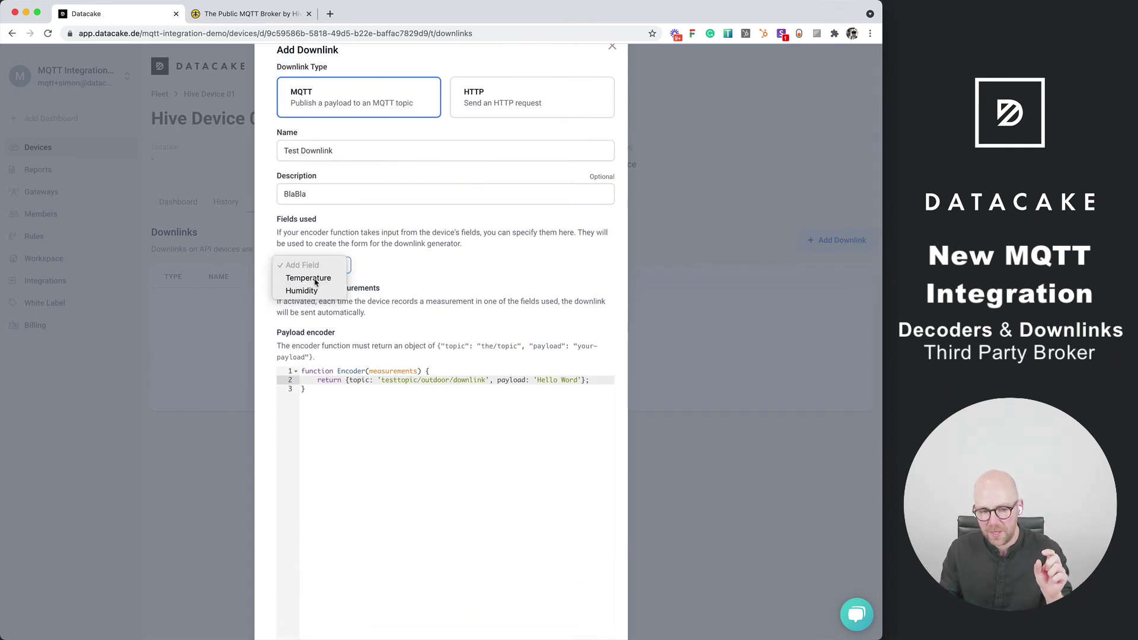
click(338, 274)
click(344, 270)
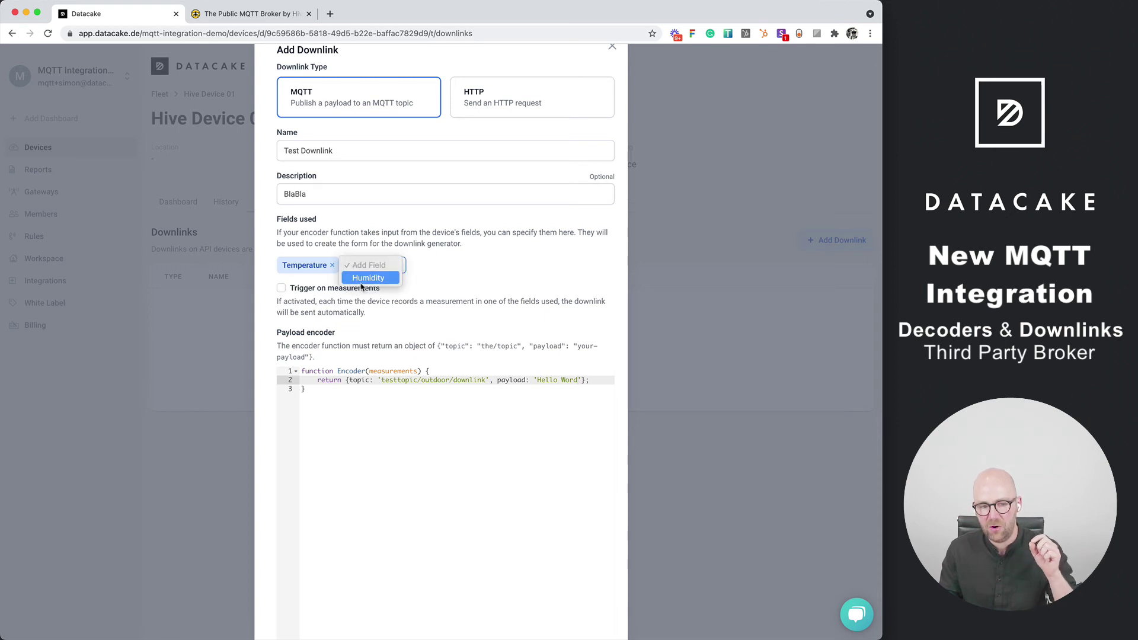
click(363, 286)
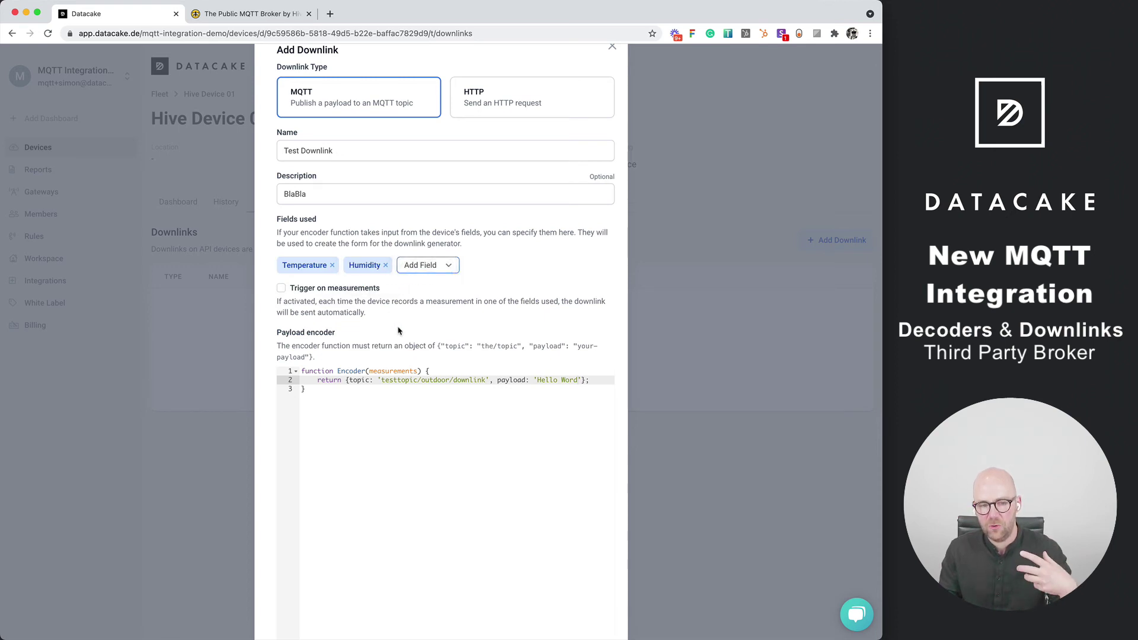
click(385, 265)
click(332, 265)
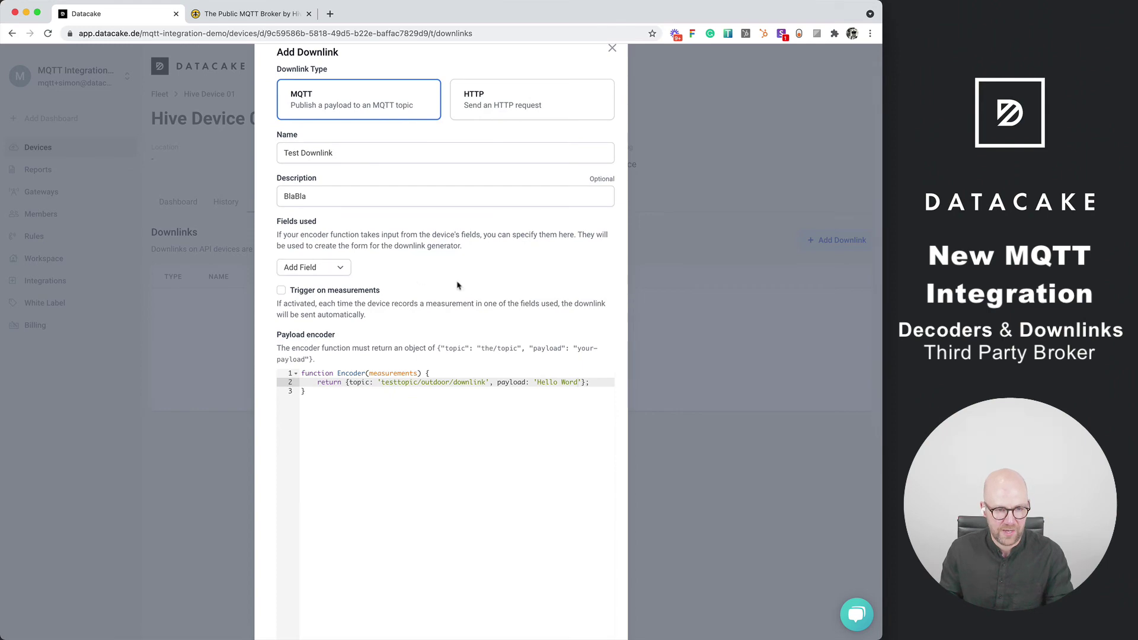
scroll(462, 284, down, 5)
- Save and send Test Downlink, confirming 'Hello Word' on testtopic/outdoor/downlink in MQTT Explorer
click(604, 600)
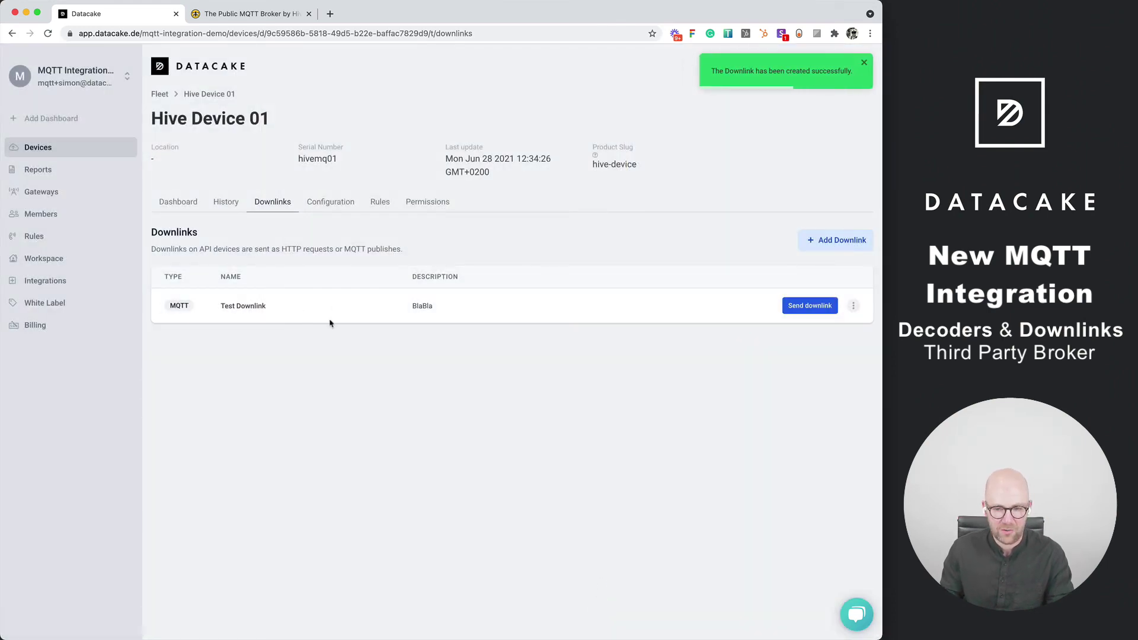
click(807, 309)
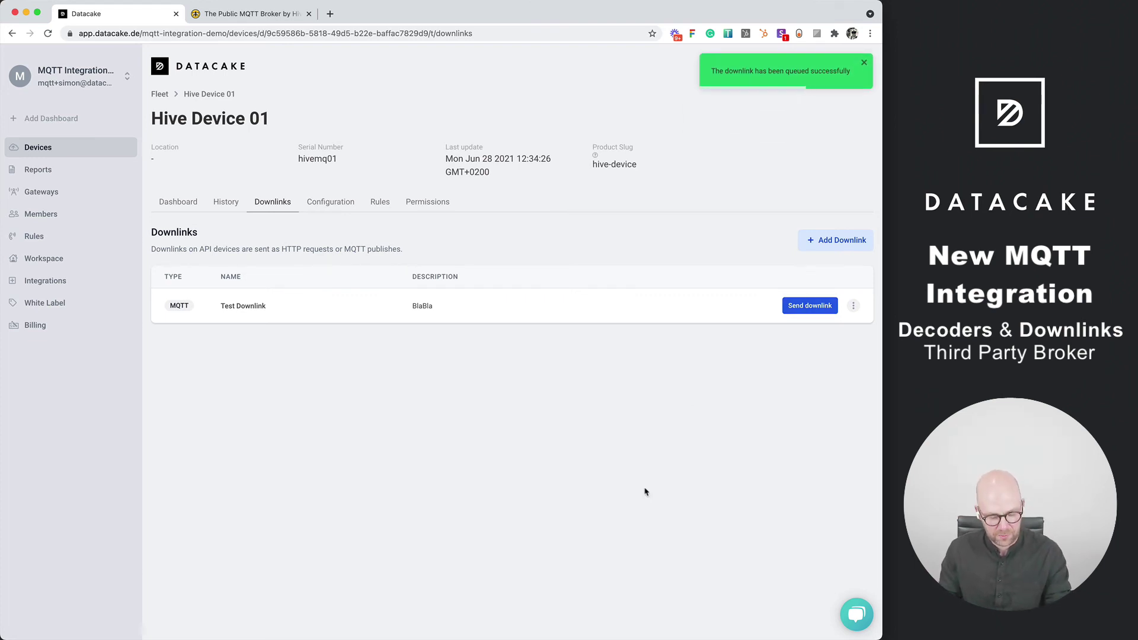
key(super+Tab)
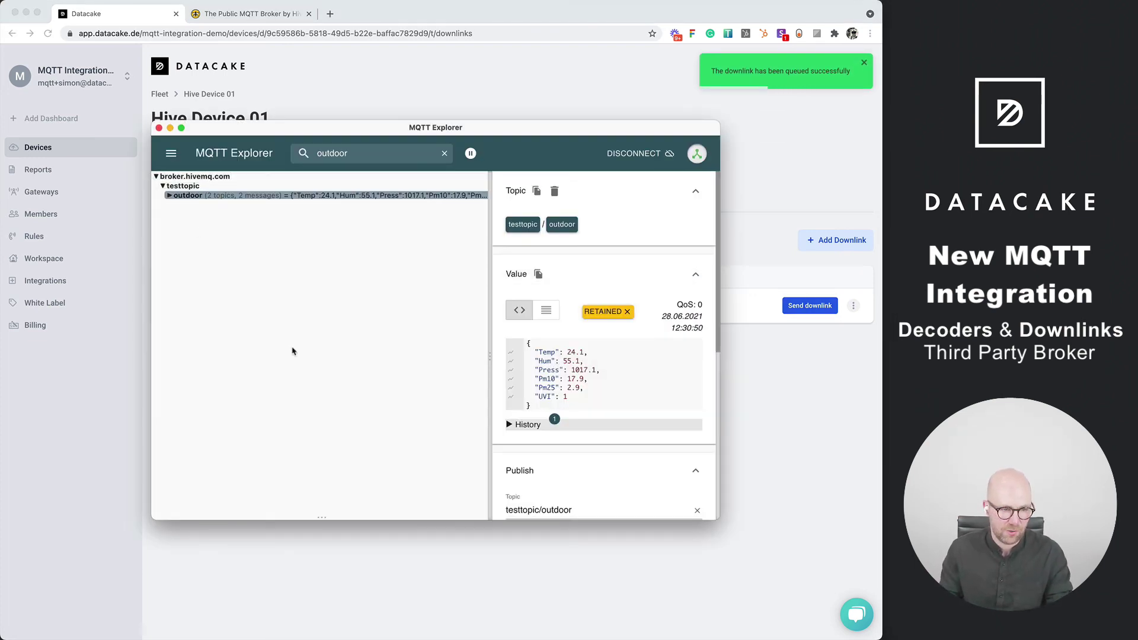
click(190, 206)
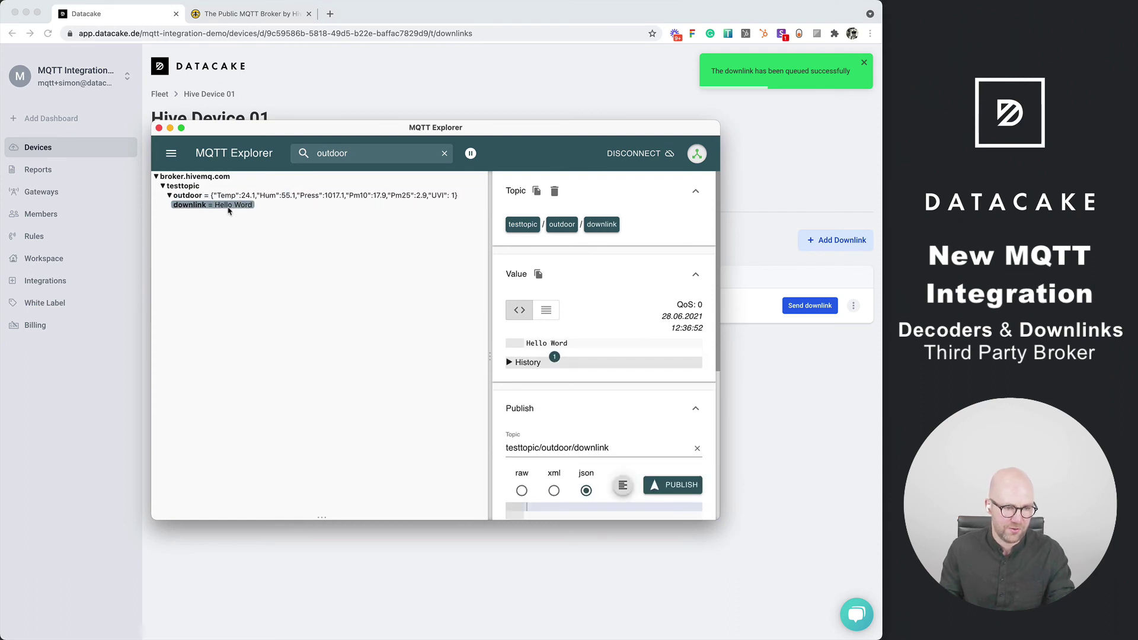
click(782, 466)
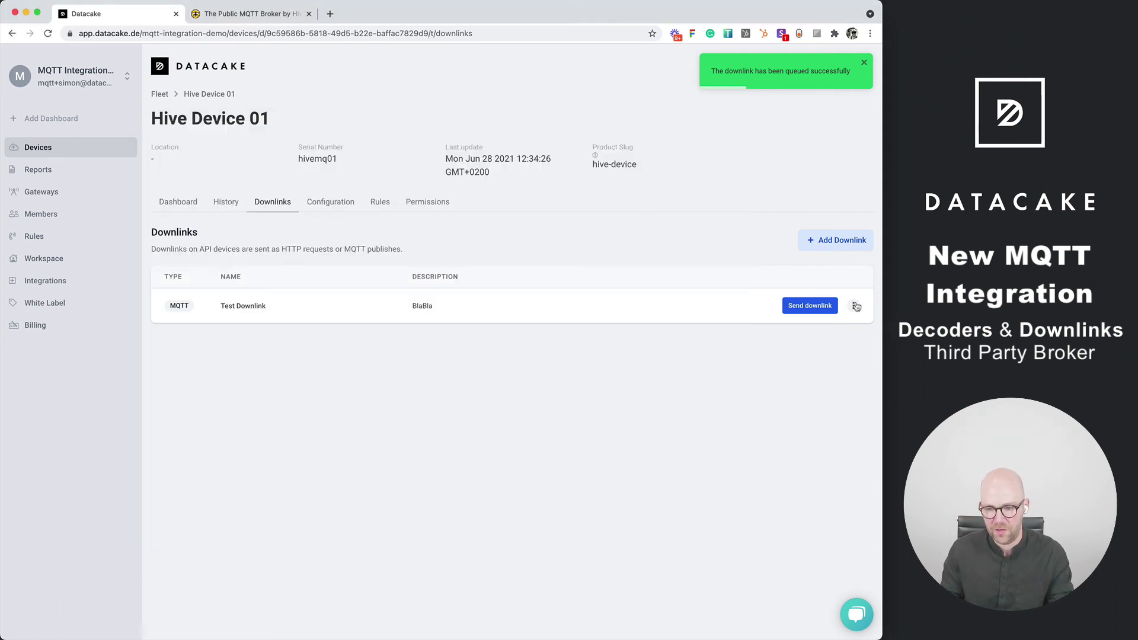
- Edit Test Downlink's encoder payload from 'Hello Word' to 'Datacake is best!' and update it
click(854, 306)
click(796, 329)
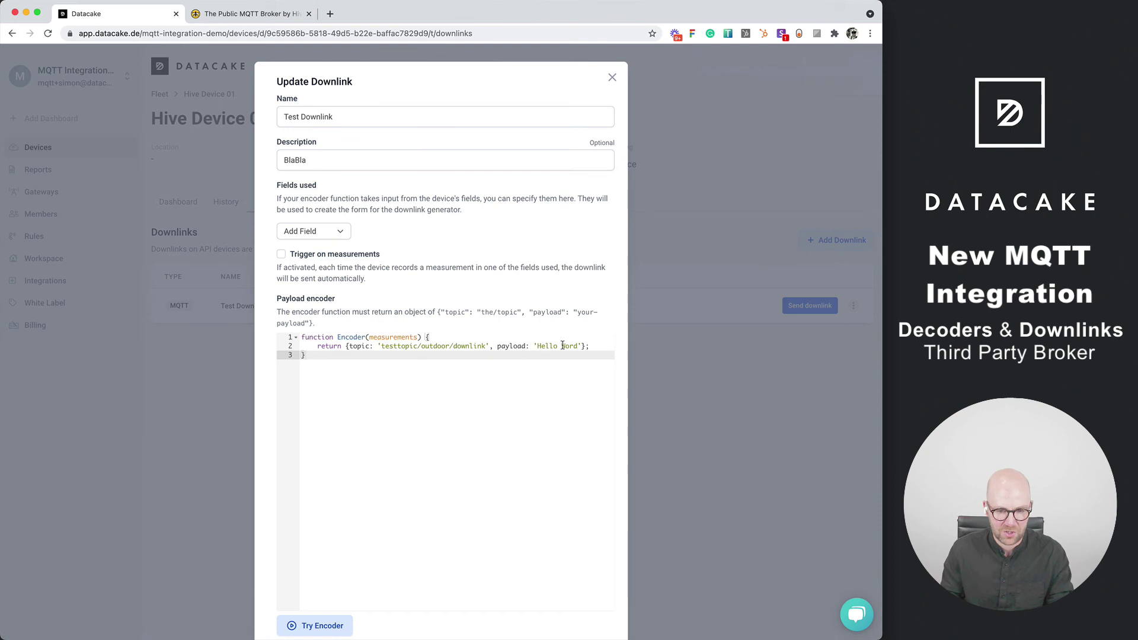
click(577, 345)
double_click(577, 346)
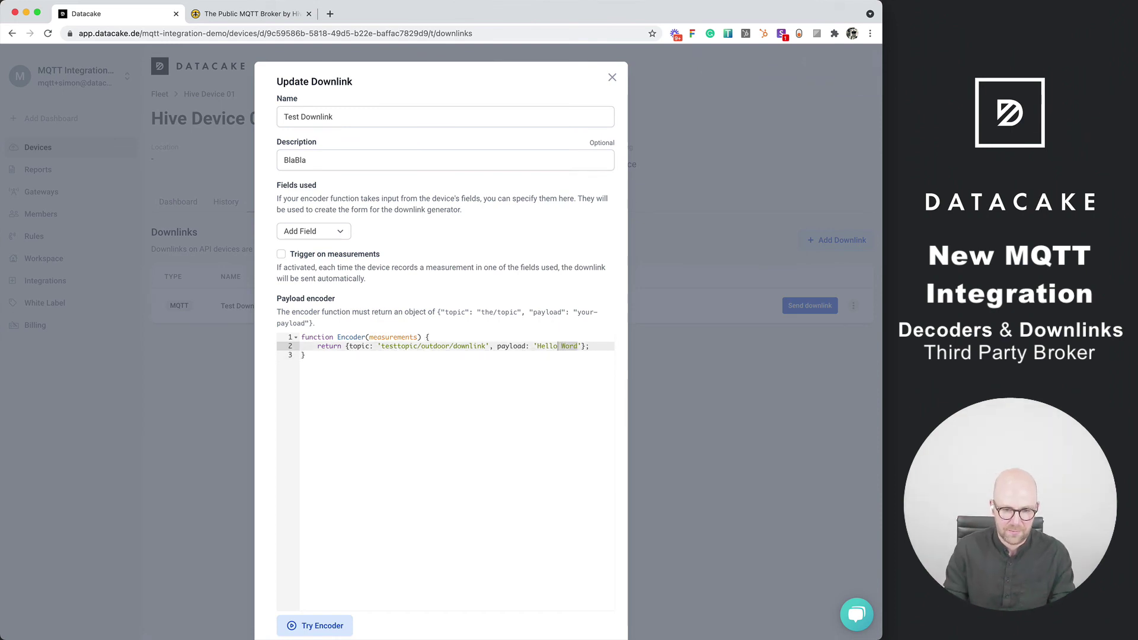
drag(558, 346, 537, 346)
key(BackSpace)
text(Datacake is )
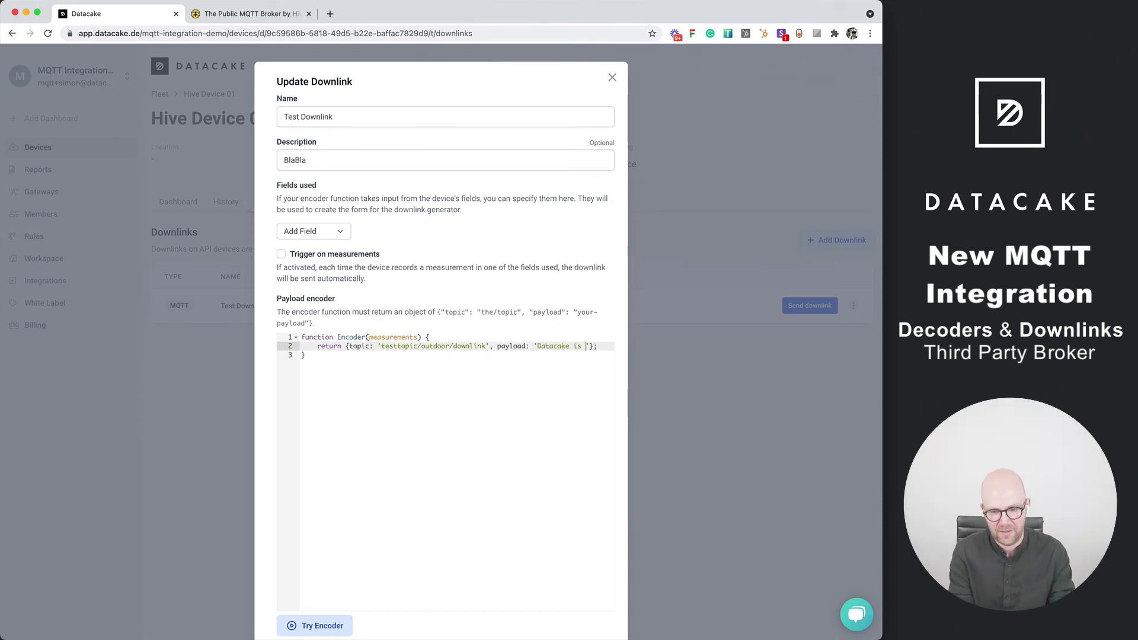
text(best!)
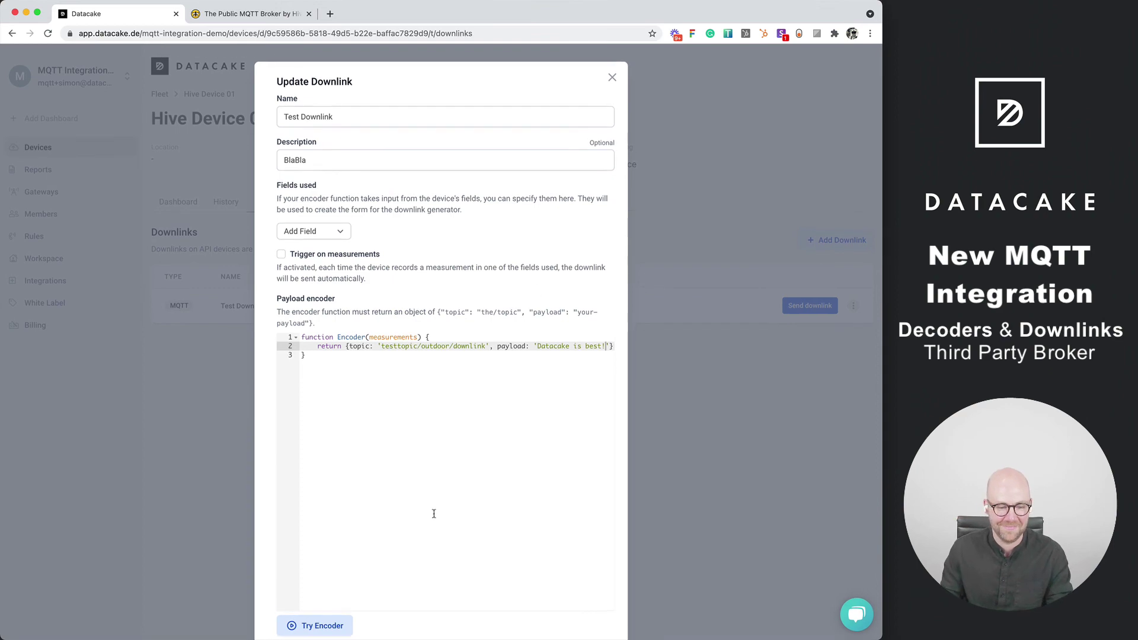
scroll(371, 574, down, 5)
click(576, 605)
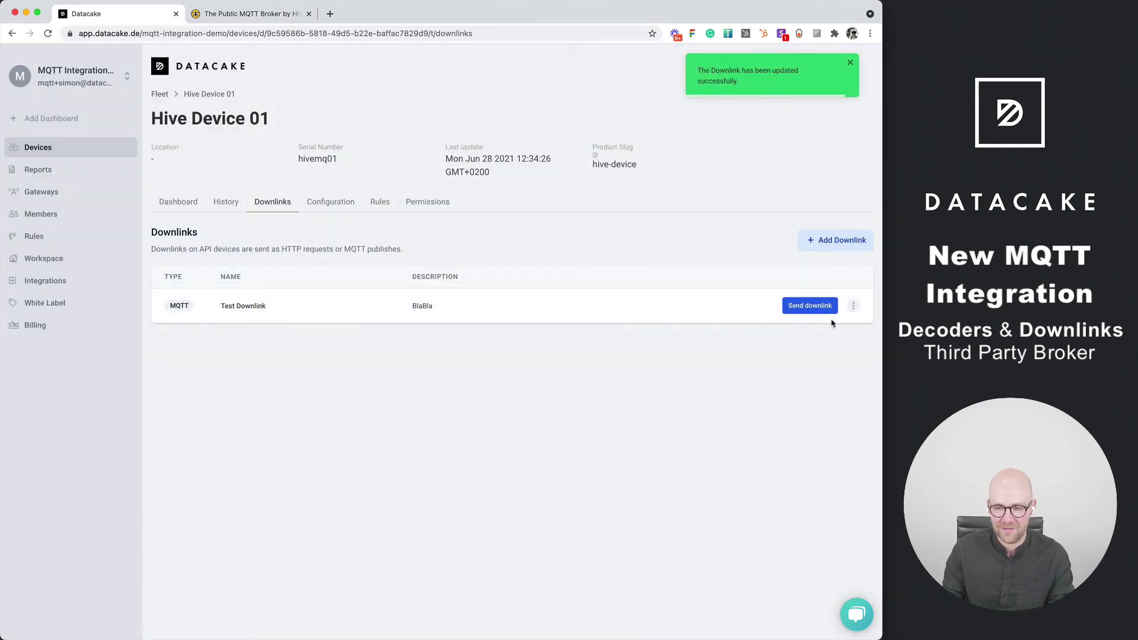
- Resend the downlink, check the new message in MQTT Explorer, and show the device dashboard
click(813, 311)
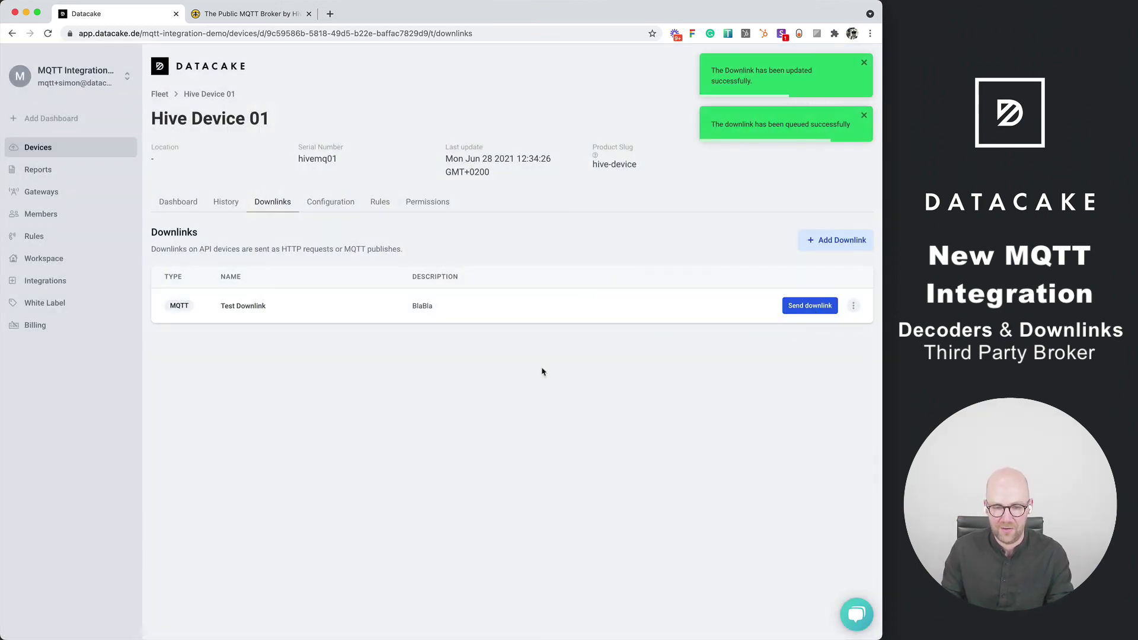
key(super+Tab)
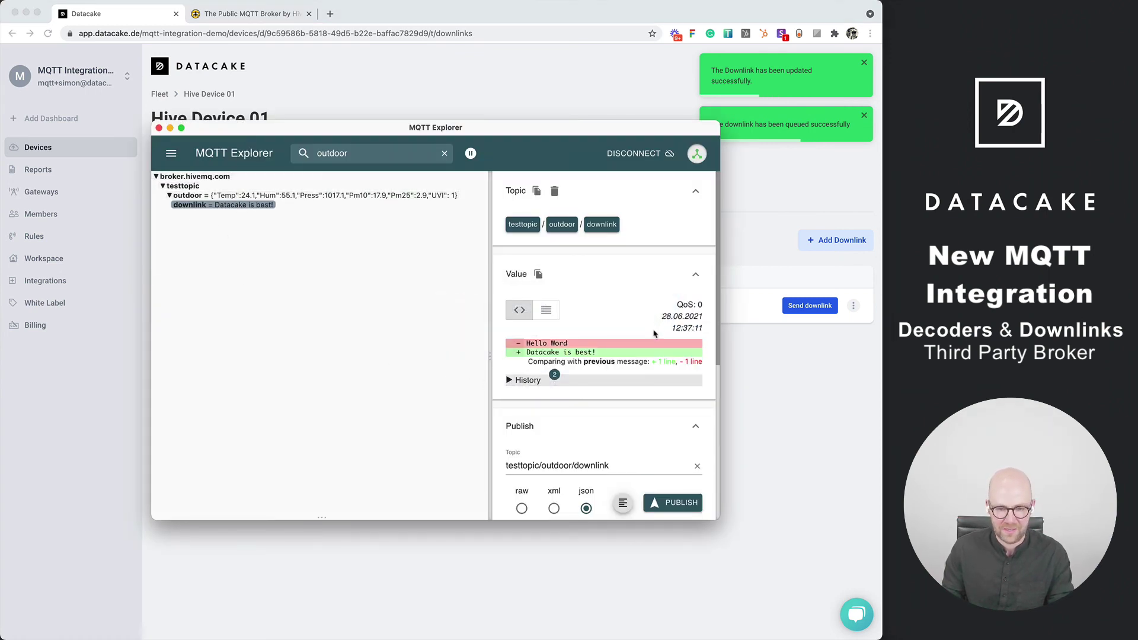
click(768, 421)
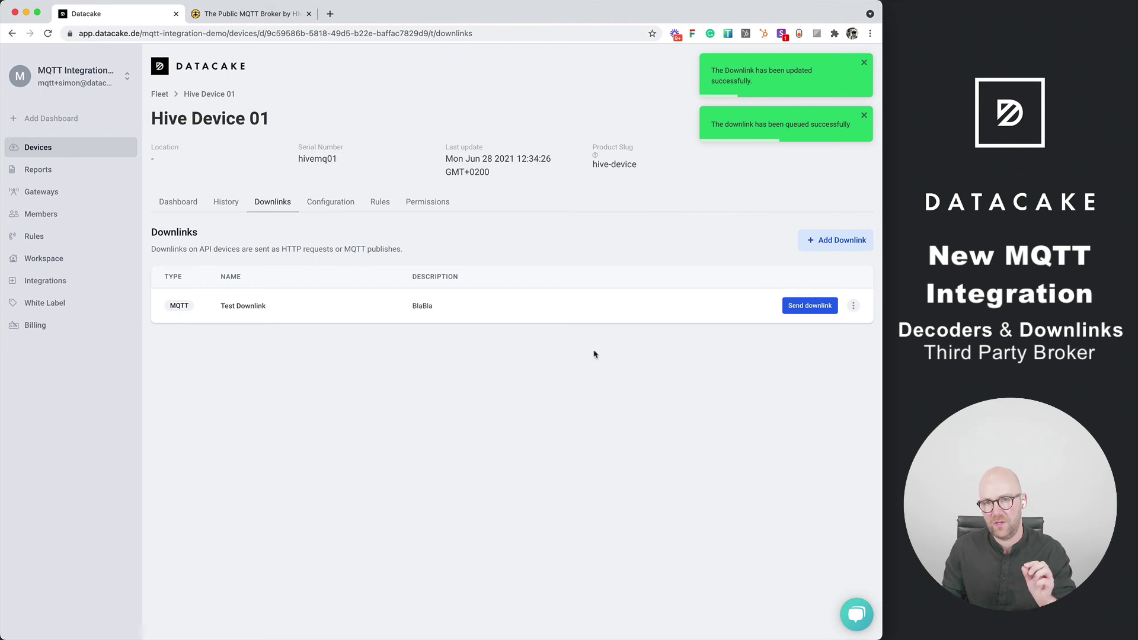
click(161, 200)
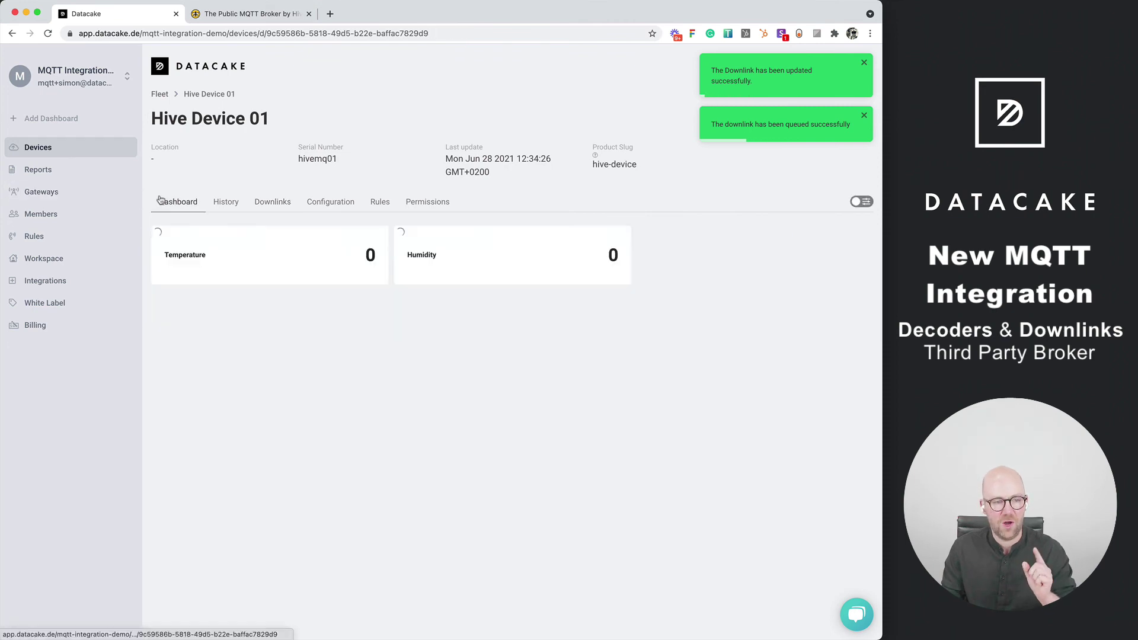
- Add a Downlink widget linked to Test Downlink with a red highlight colour and save it
click(862, 201)
click(859, 203)
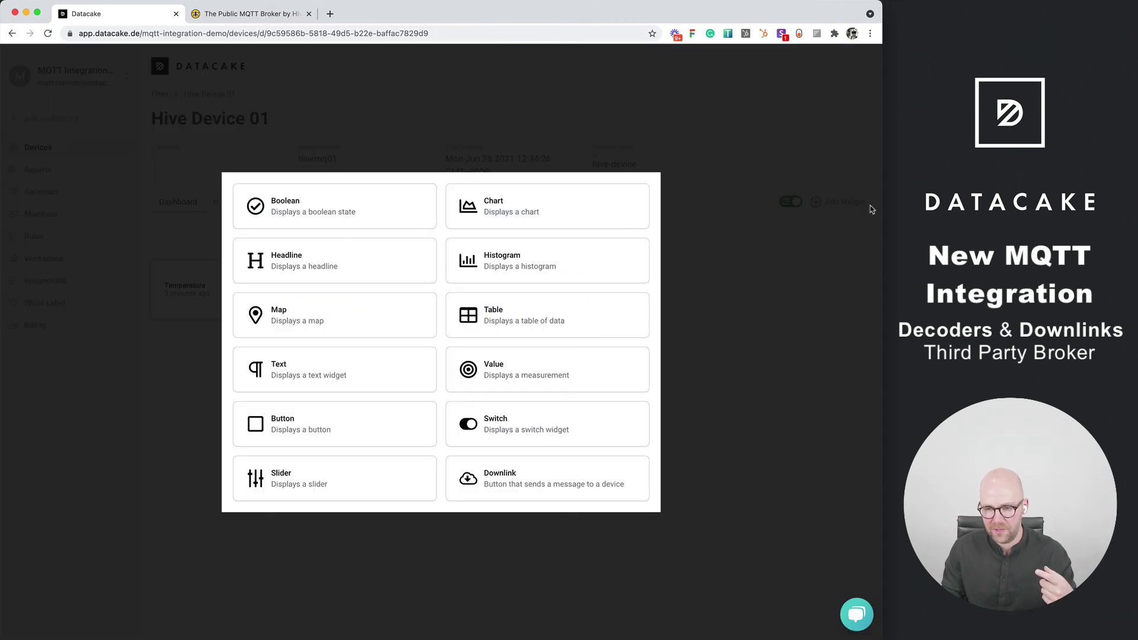
click(534, 489)
click(112, 415)
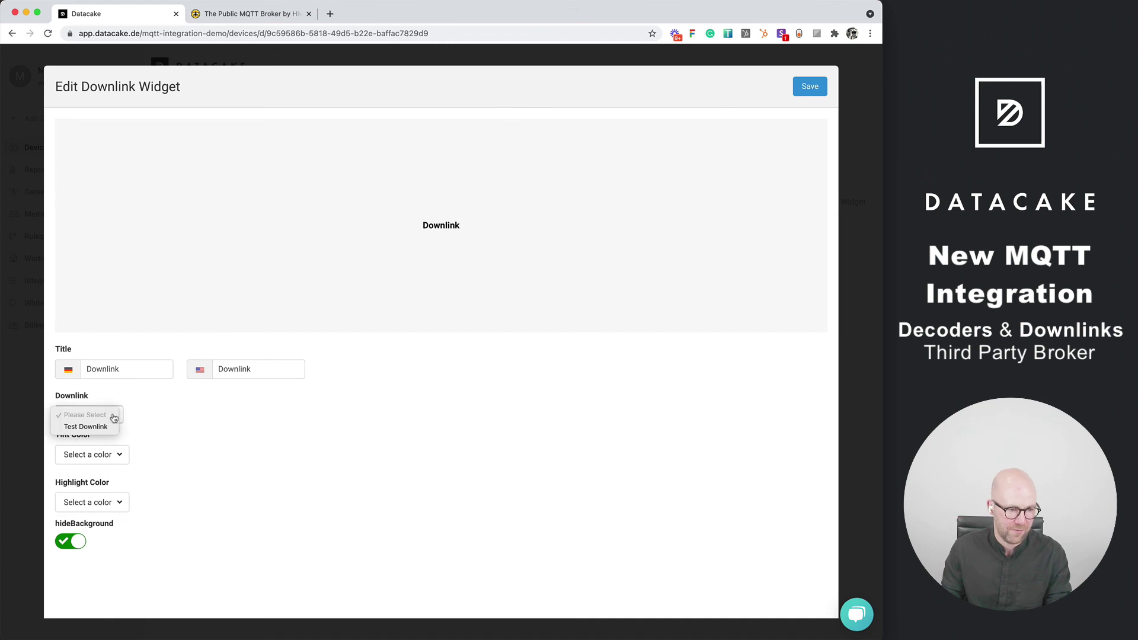
click(112, 428)
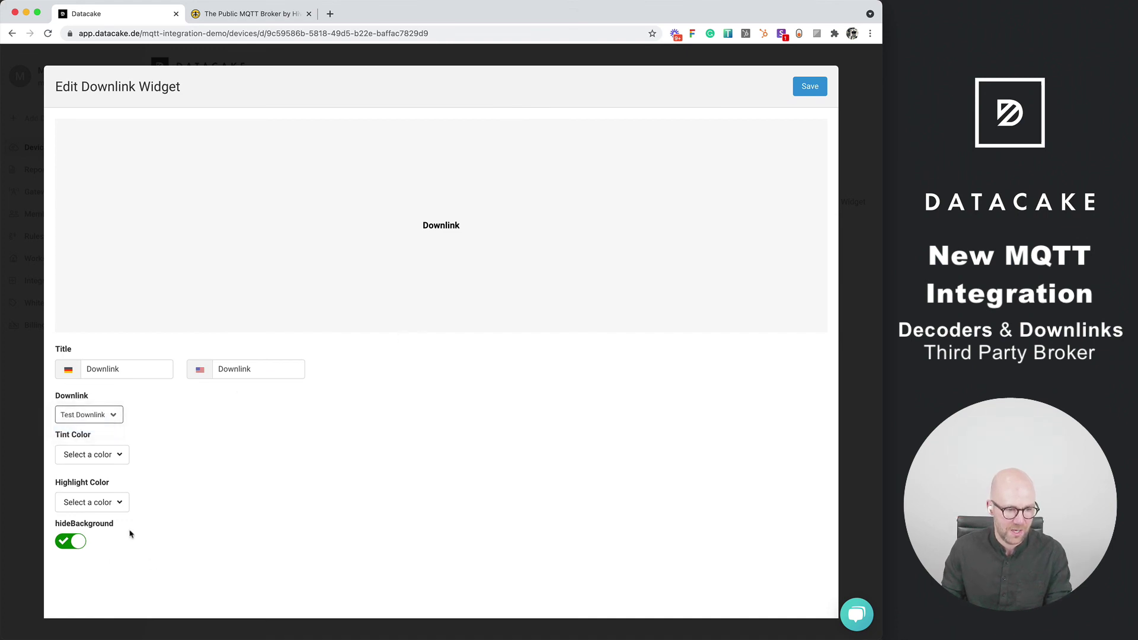
click(102, 456)
click(211, 435)
click(124, 502)
scroll(110, 569, down, 3)
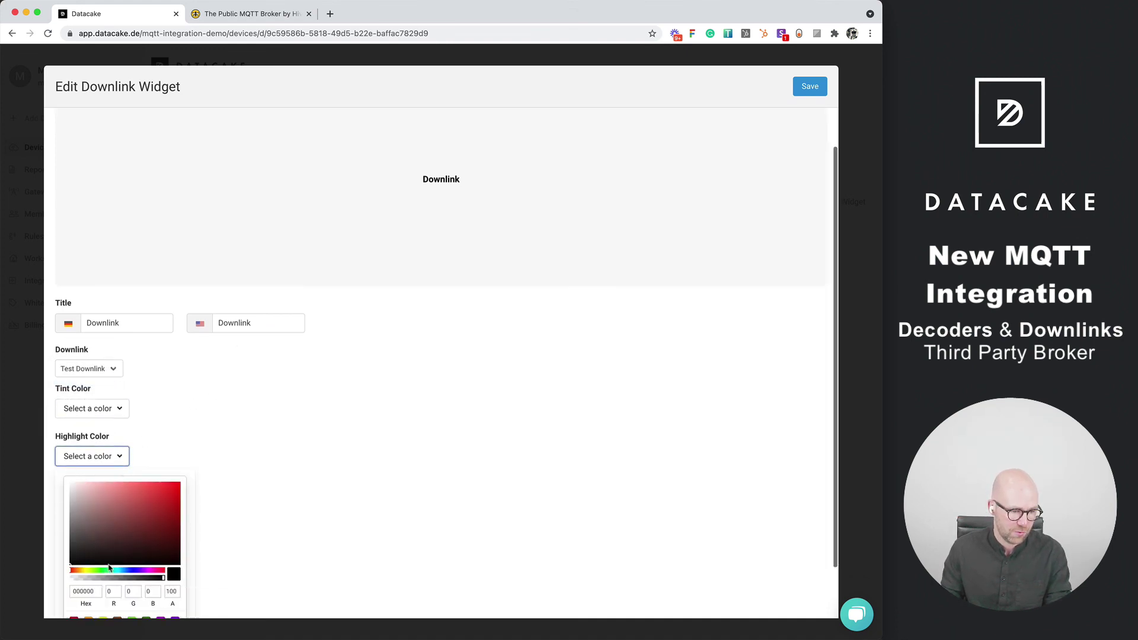
click(71, 566)
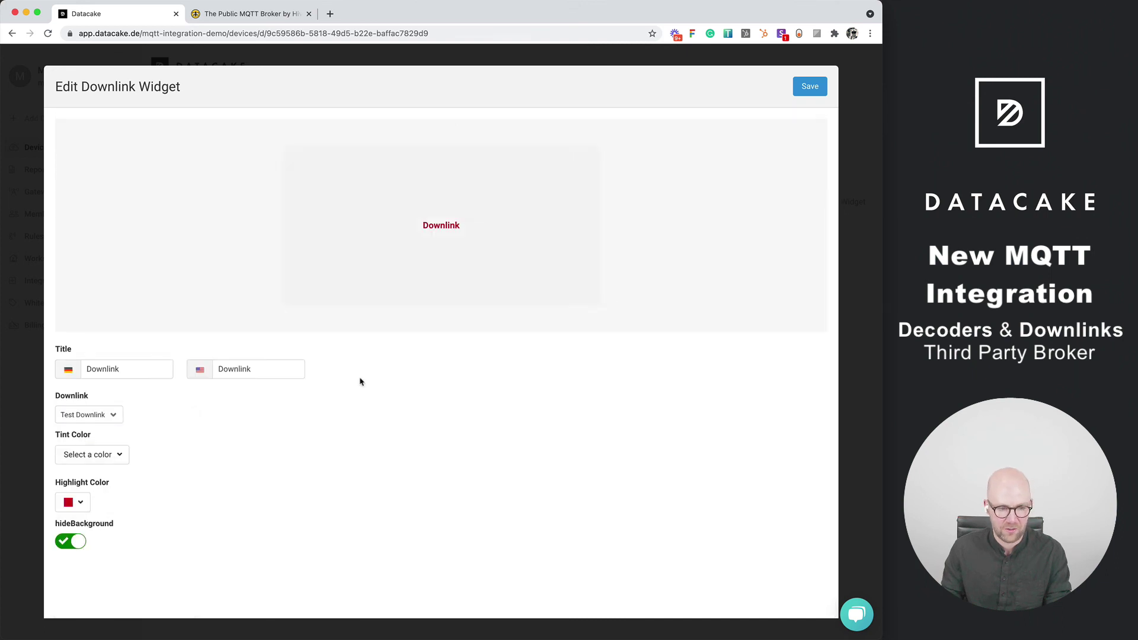
click(811, 87)
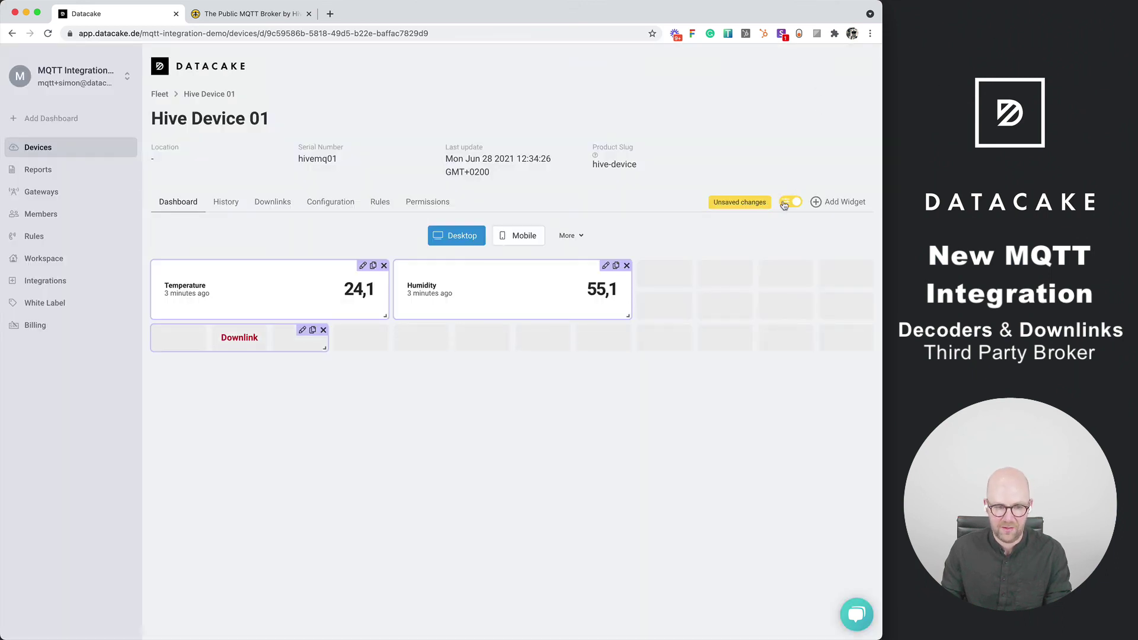
- Trigger Test Downlink from the dashboard widget, then browse the Rules, Downlinks and Integrations pages
click(242, 305)
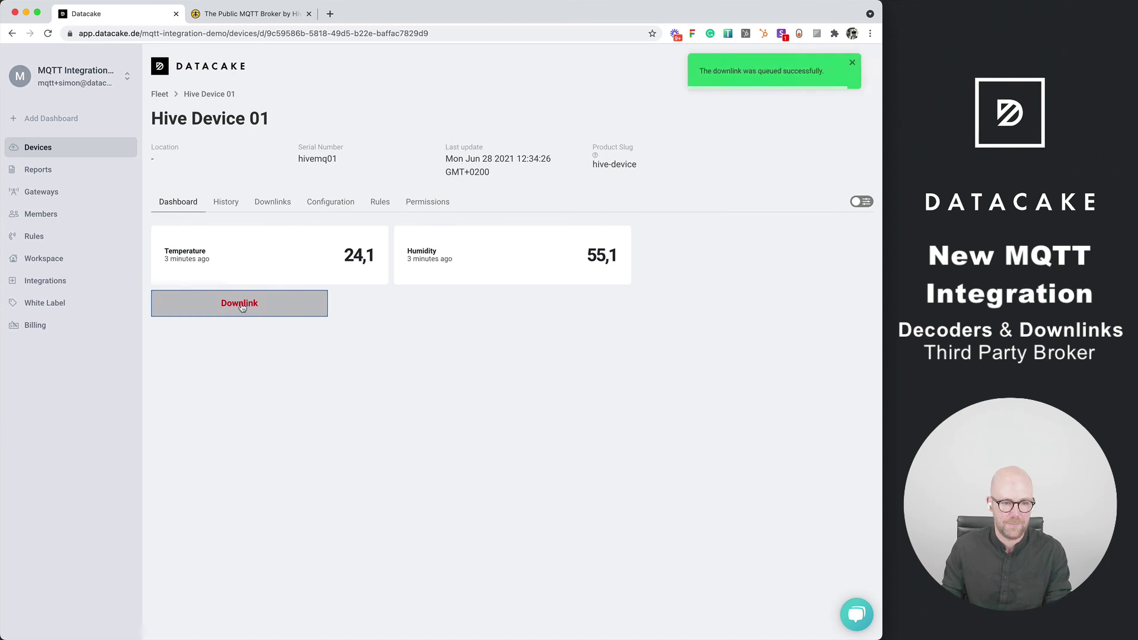
click(364, 204)
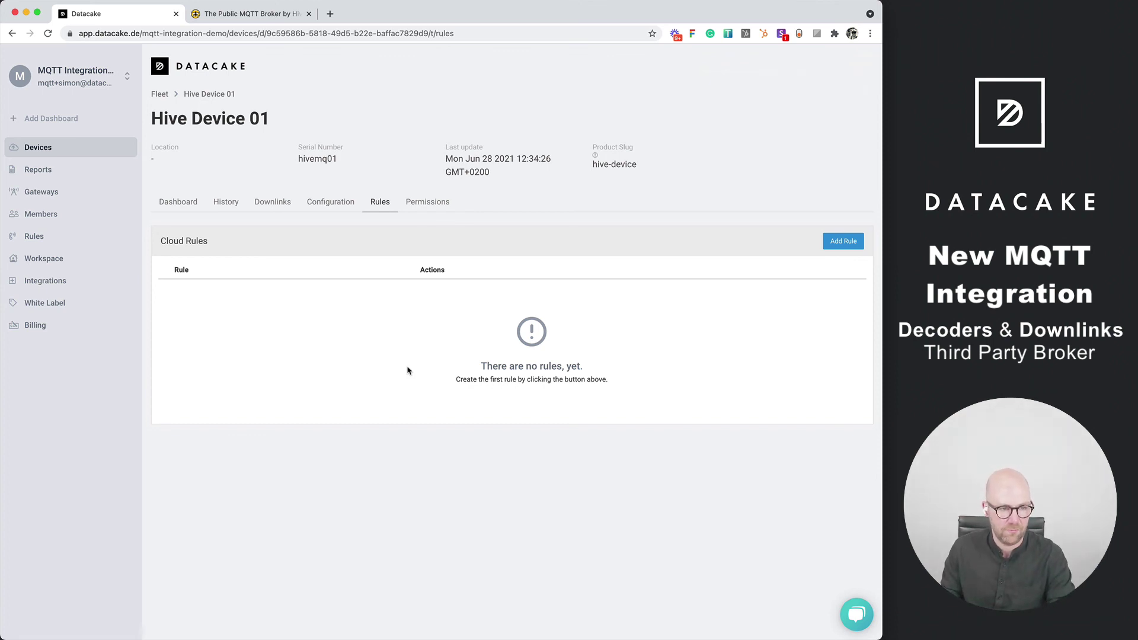
click(265, 203)
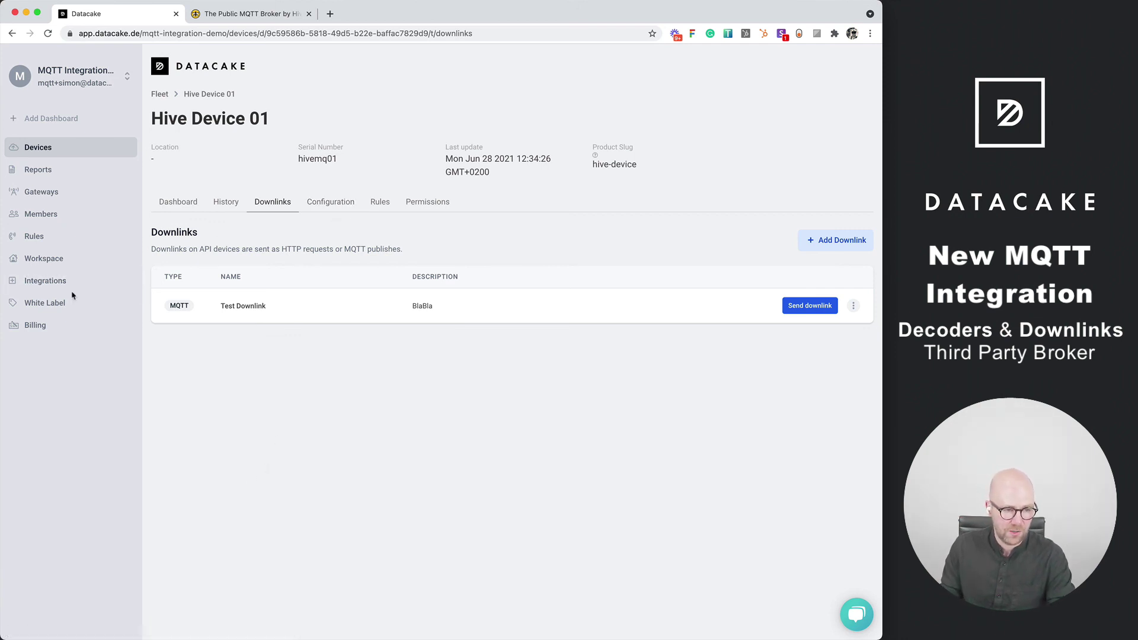
click(59, 281)
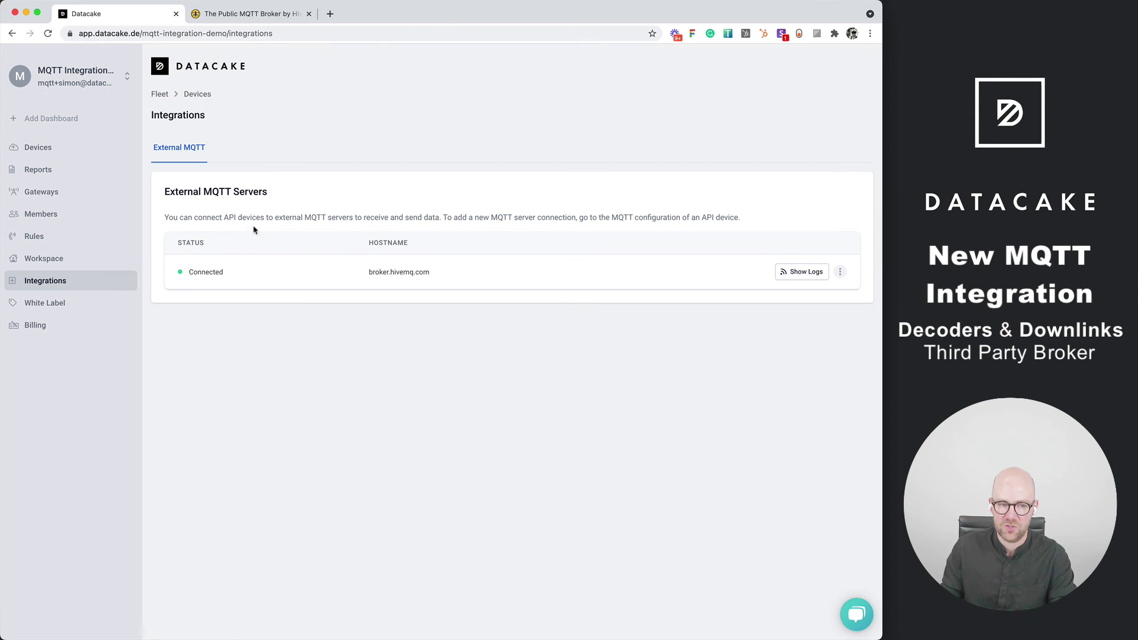